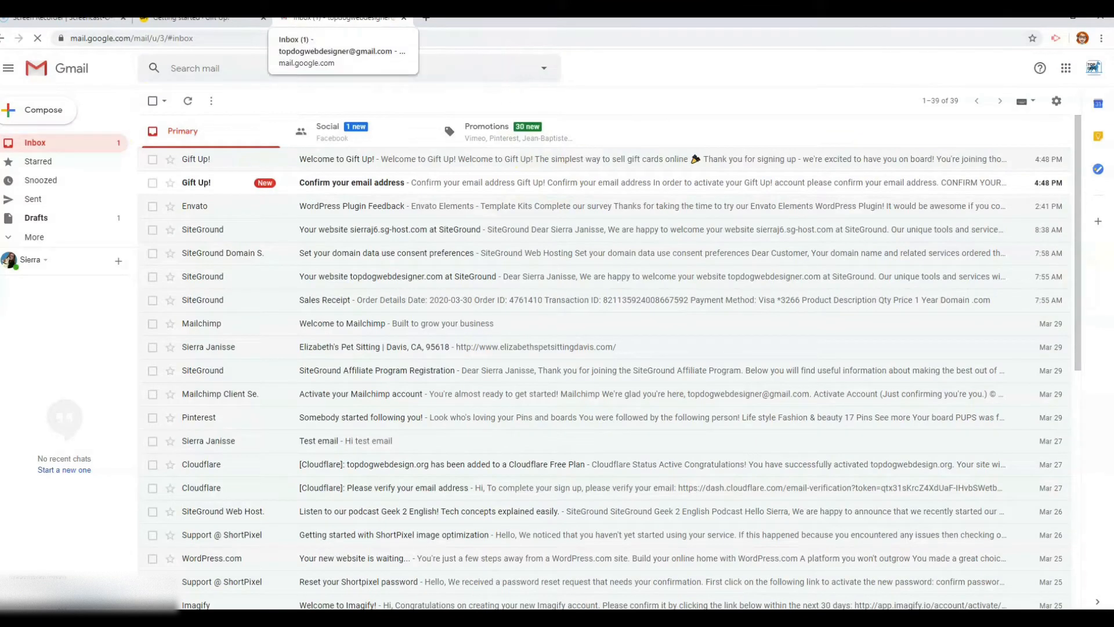
Confirm the Gift Up! email address from the Gmail confirmation message
left_click(379, 186)
left_click(590, 415)
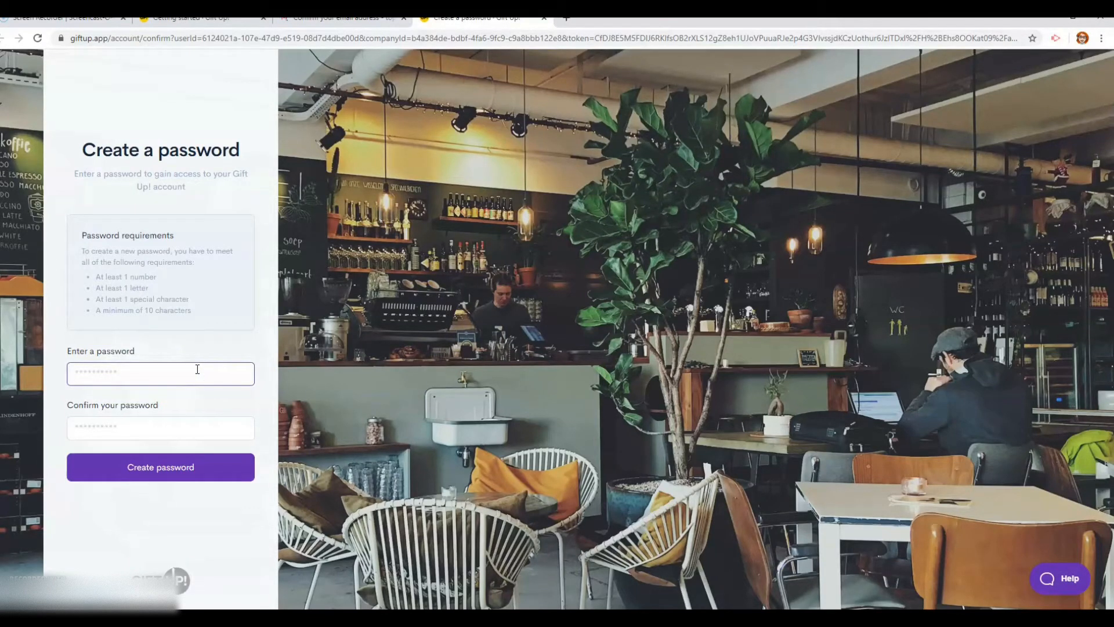
Create a password with a number and special character in both fields and submit it
key("BackSpace")
key("BackSpace")
key("Tab")
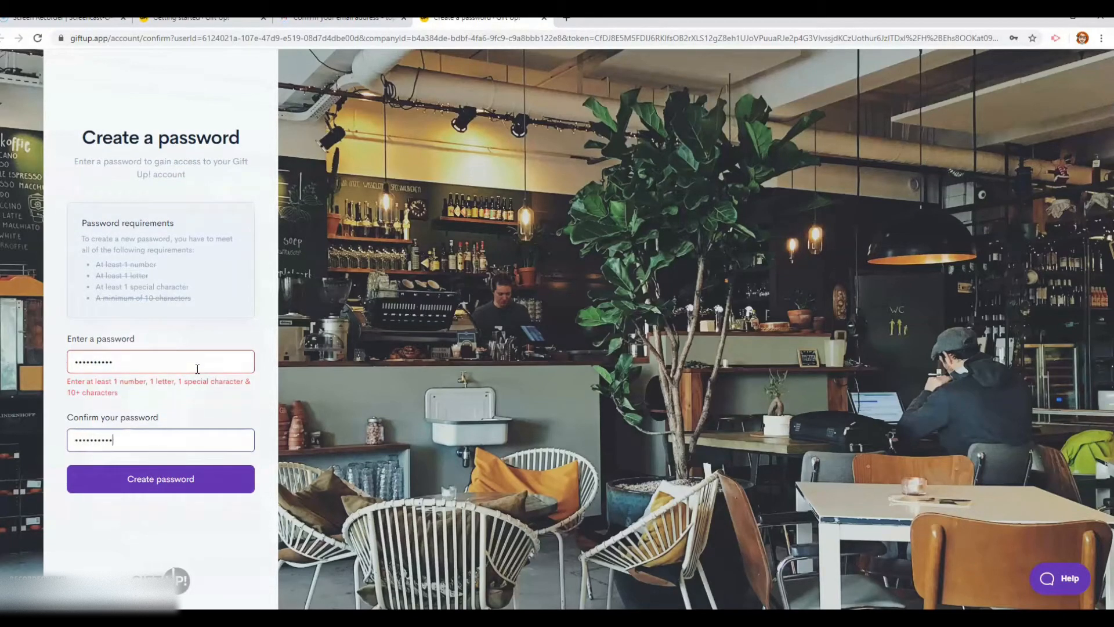
left_click(198, 369)
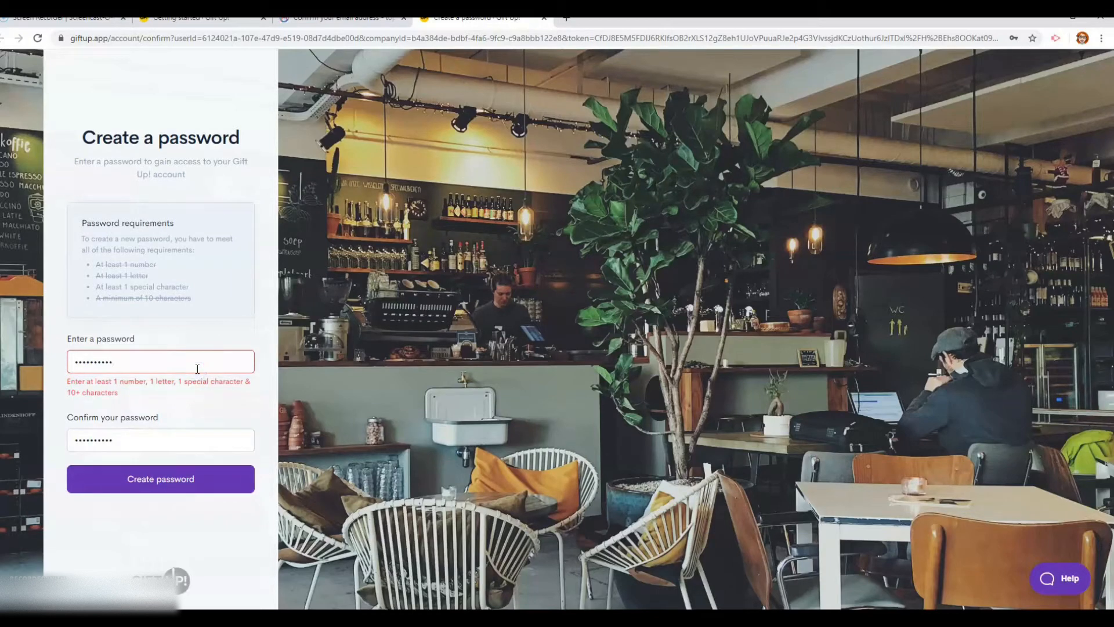
type("!")
left_click(179, 416)
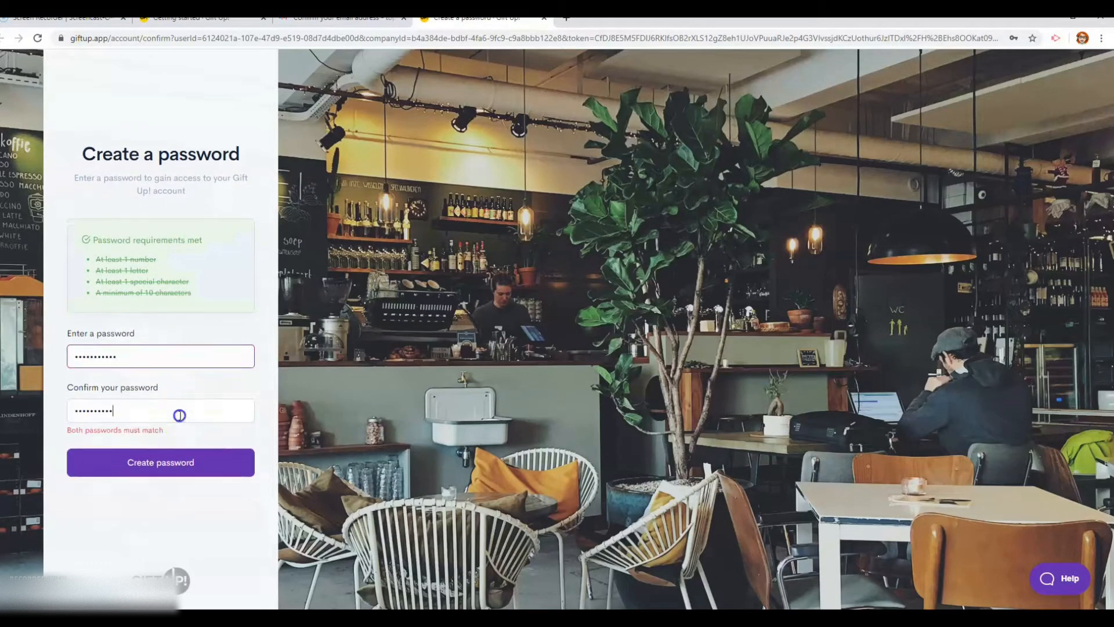
type("!")
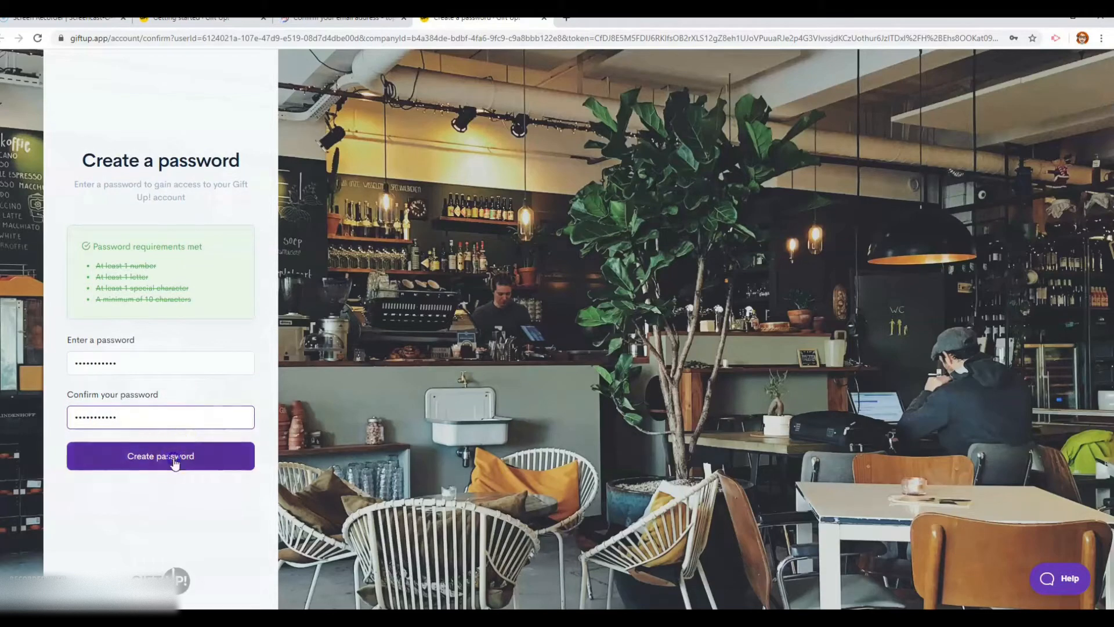
left_click(174, 461)
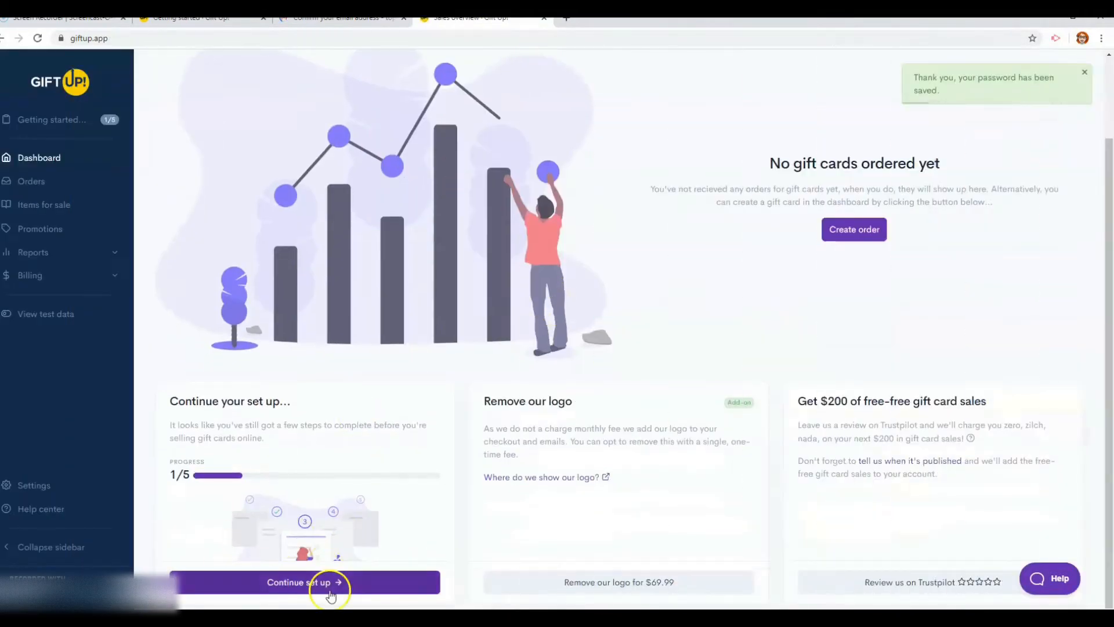
Continue setup, open business details and enter the name Top Dog Web Design
left_click(331, 582)
scroll(470, 493, "down", 1)
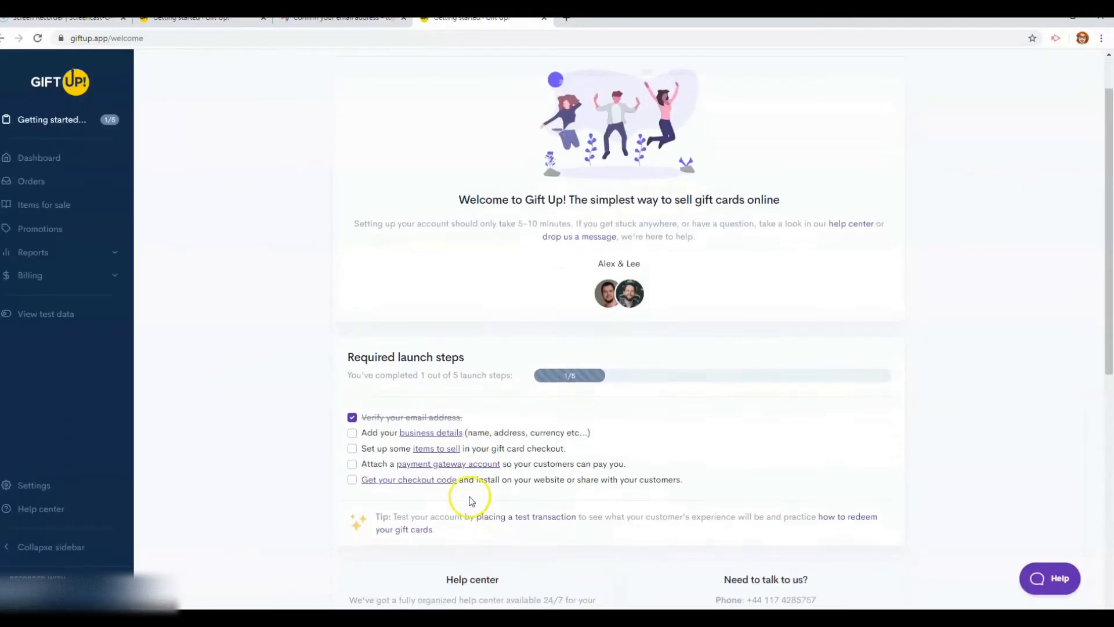
left_click(442, 434)
left_click(378, 174)
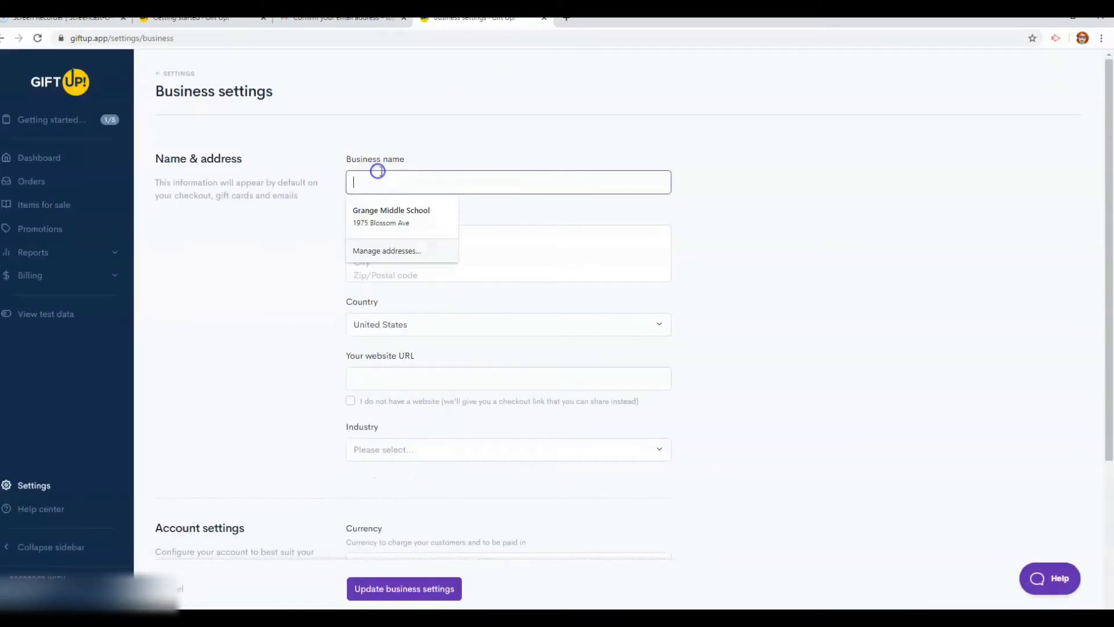
type("Top Dog Web Design")
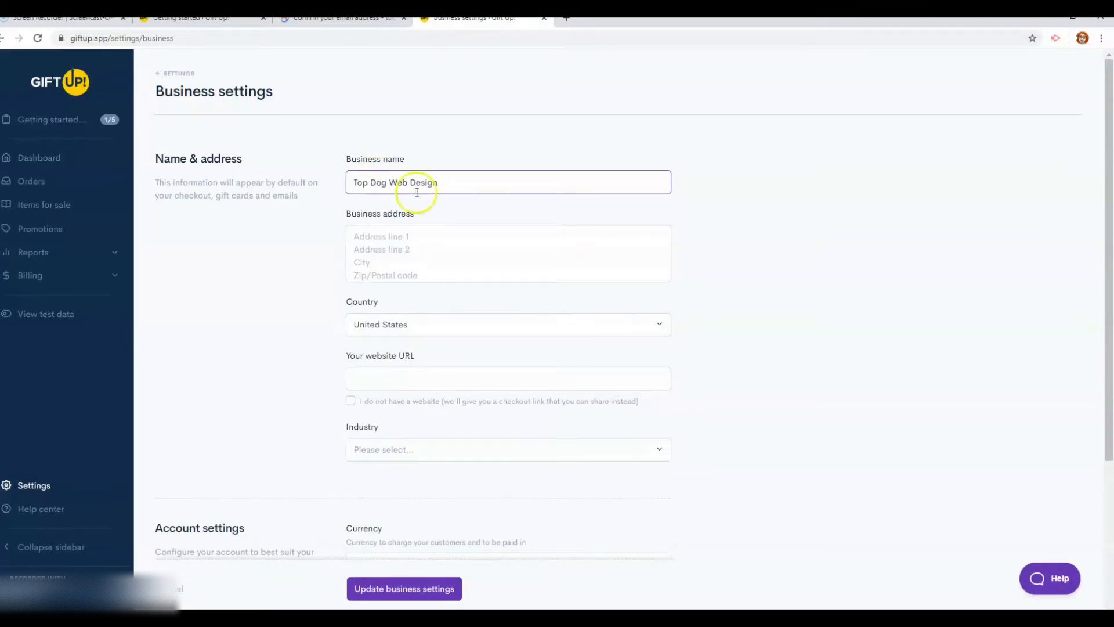
Clear the website field, tick 'I do not have a website' and choose industry Other
scroll(526, 286, "down", 2)
left_click(395, 260)
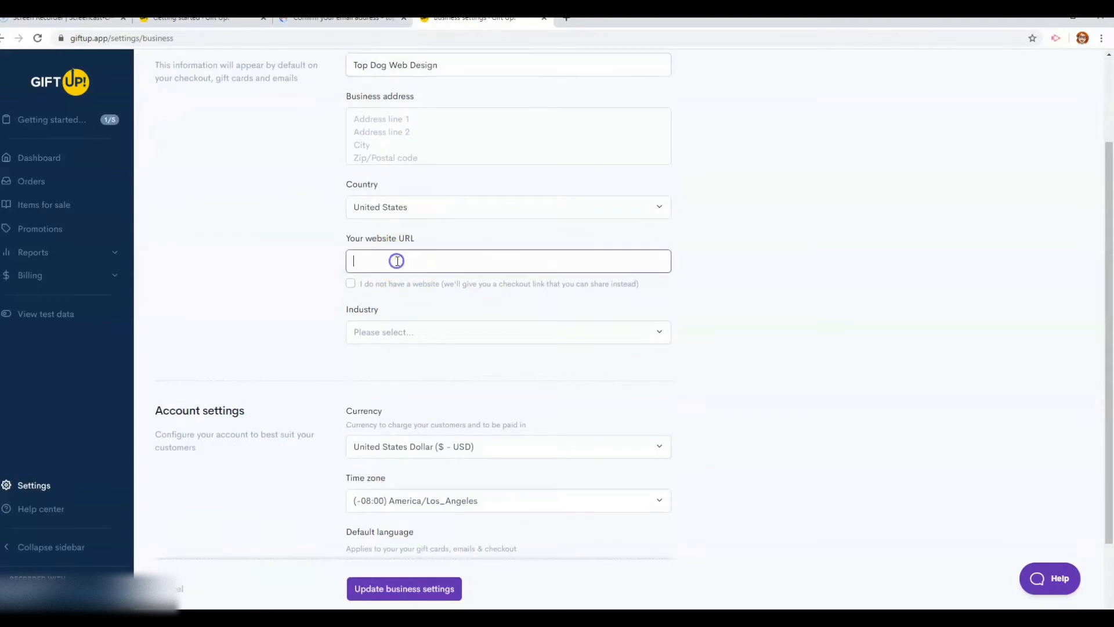
type("www.topdogwebdesigner.com")
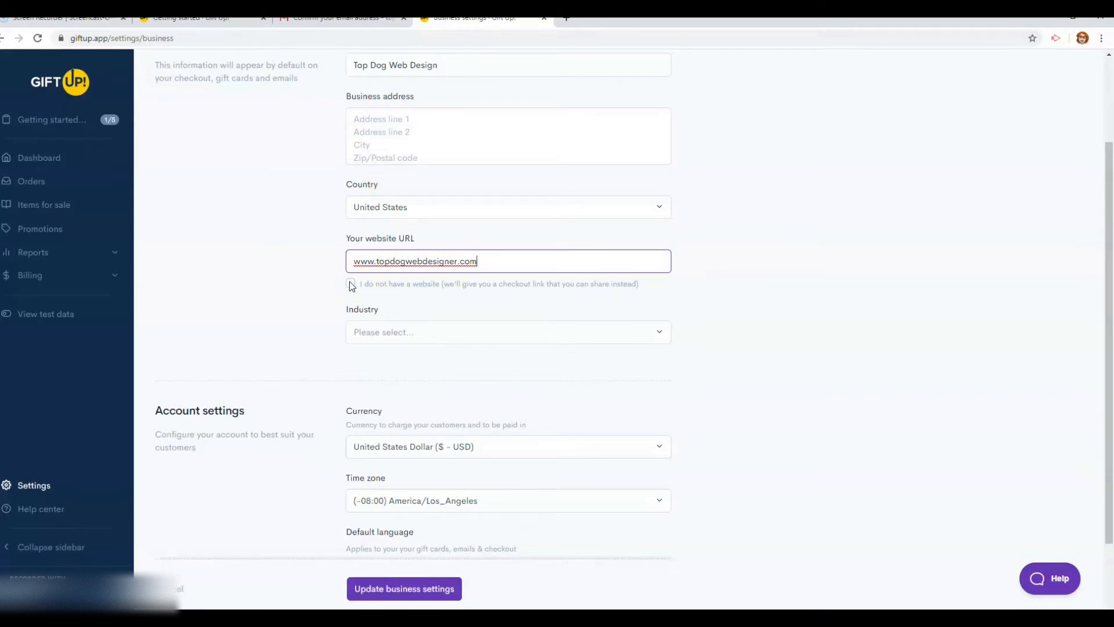
triple_click(532, 267)
key("BackSpace")
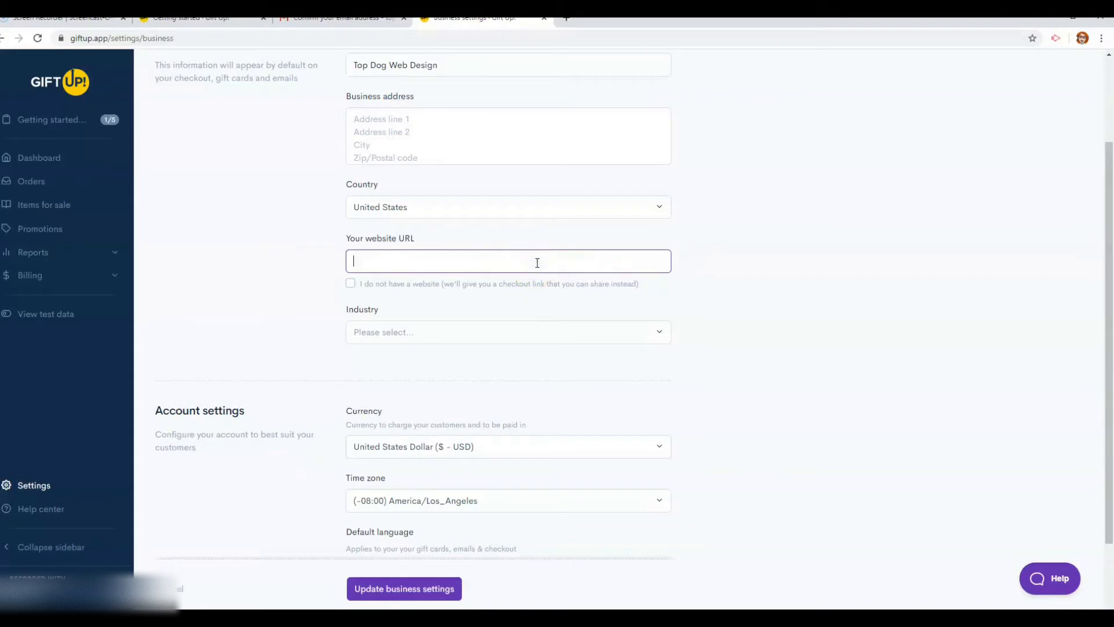
left_click(350, 283)
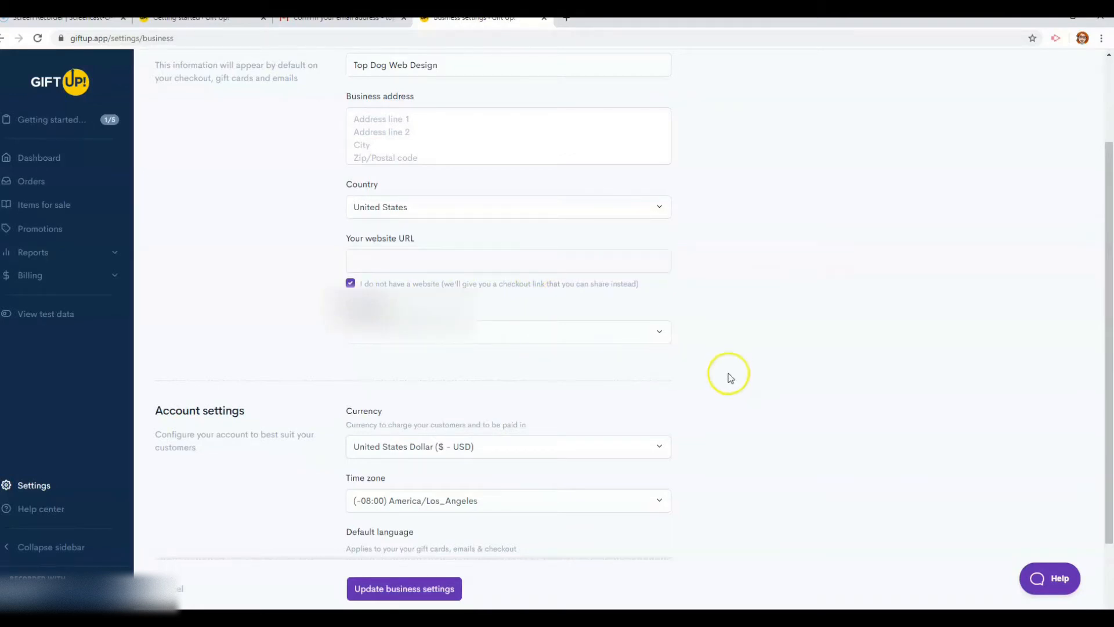
left_click(615, 331)
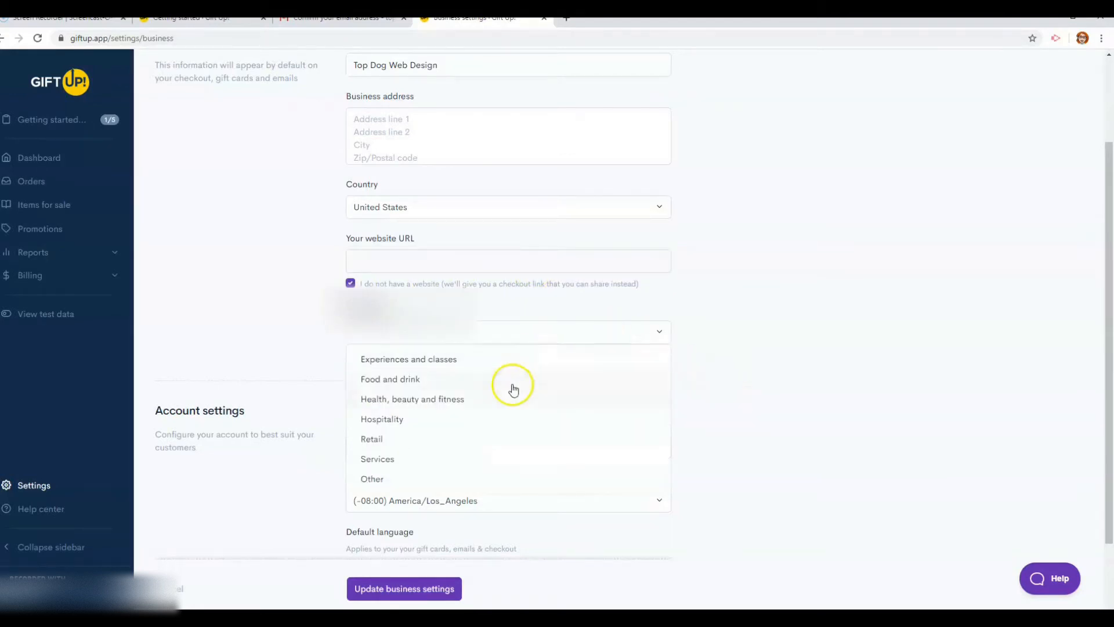
left_click(485, 479)
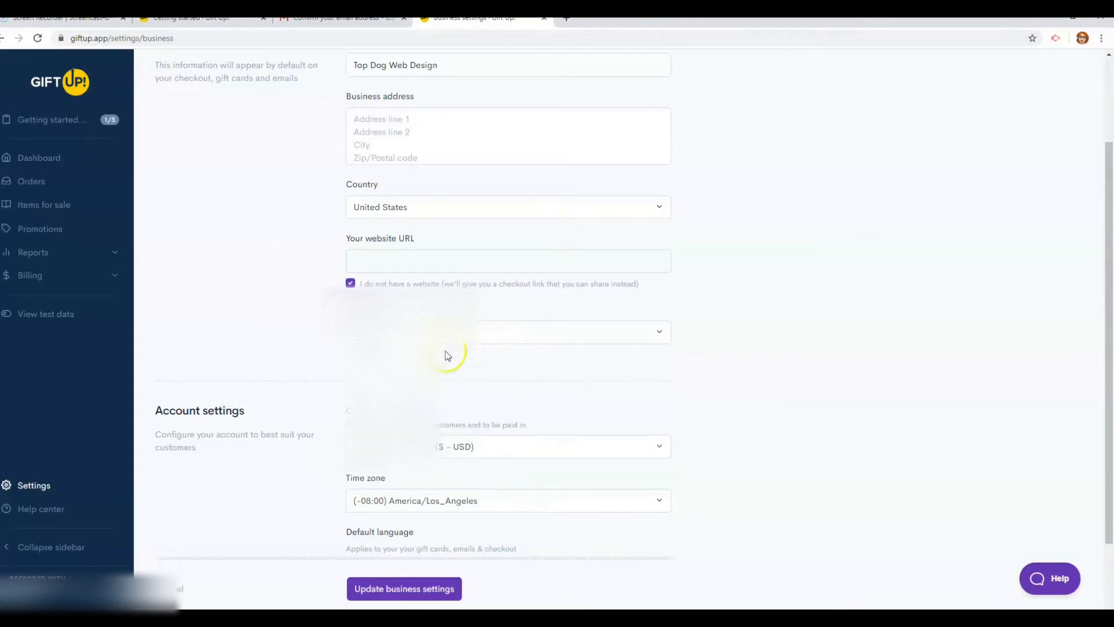
Fill the business address from a saved entry and save the business settings
scroll(631, 430, "down", 1)
scroll(505, 372, "down", 1)
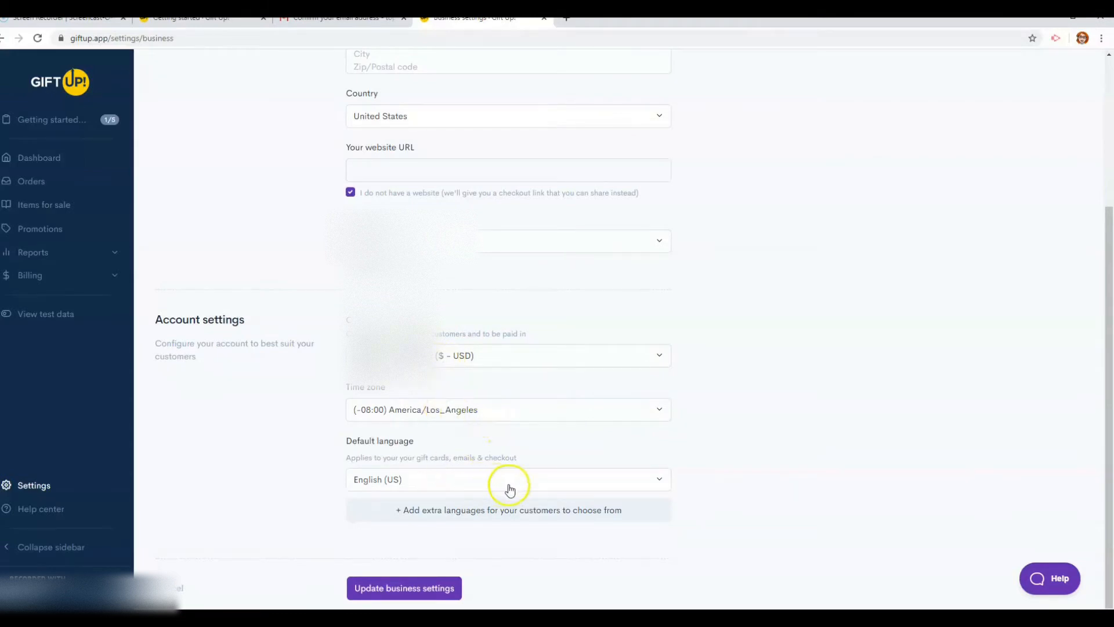
left_click(427, 590)
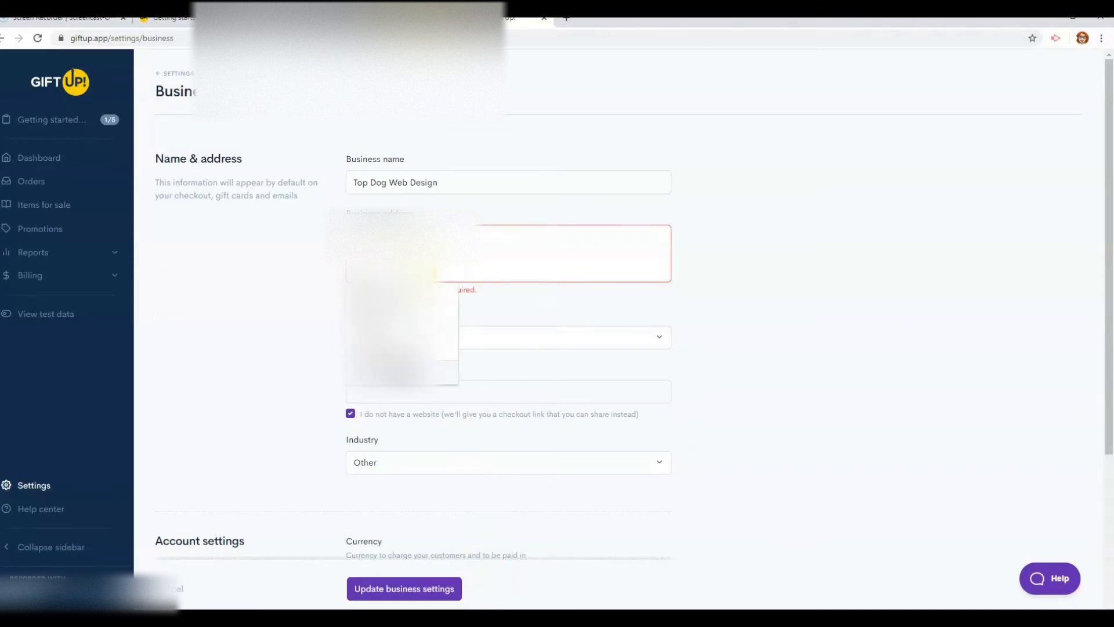
left_click(402, 304)
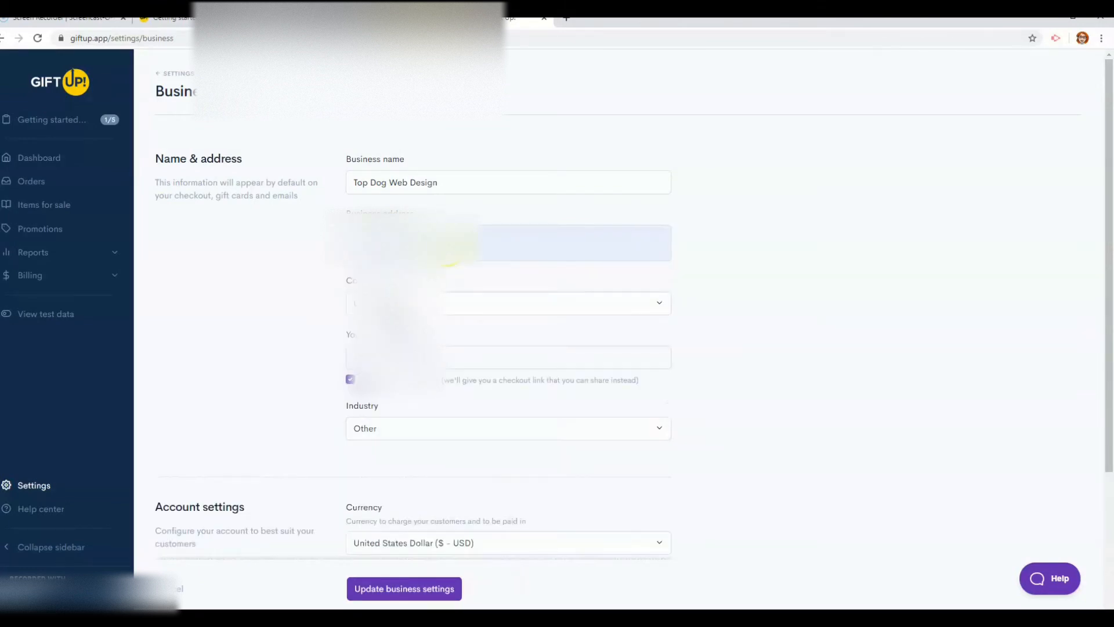
left_click(431, 582)
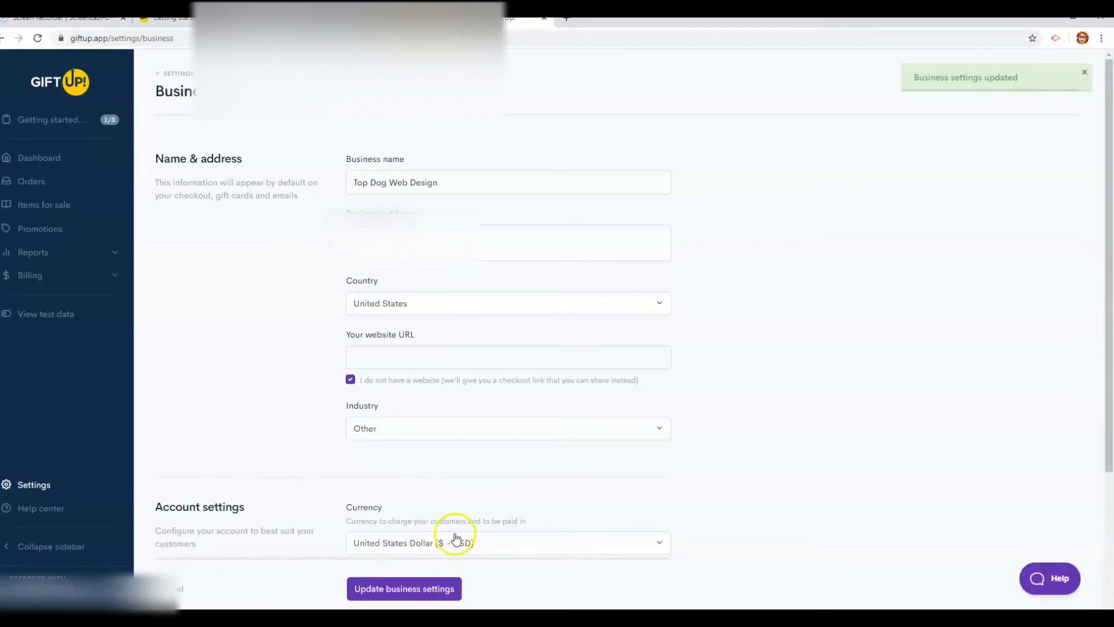
scroll(520, 533, "down", 3)
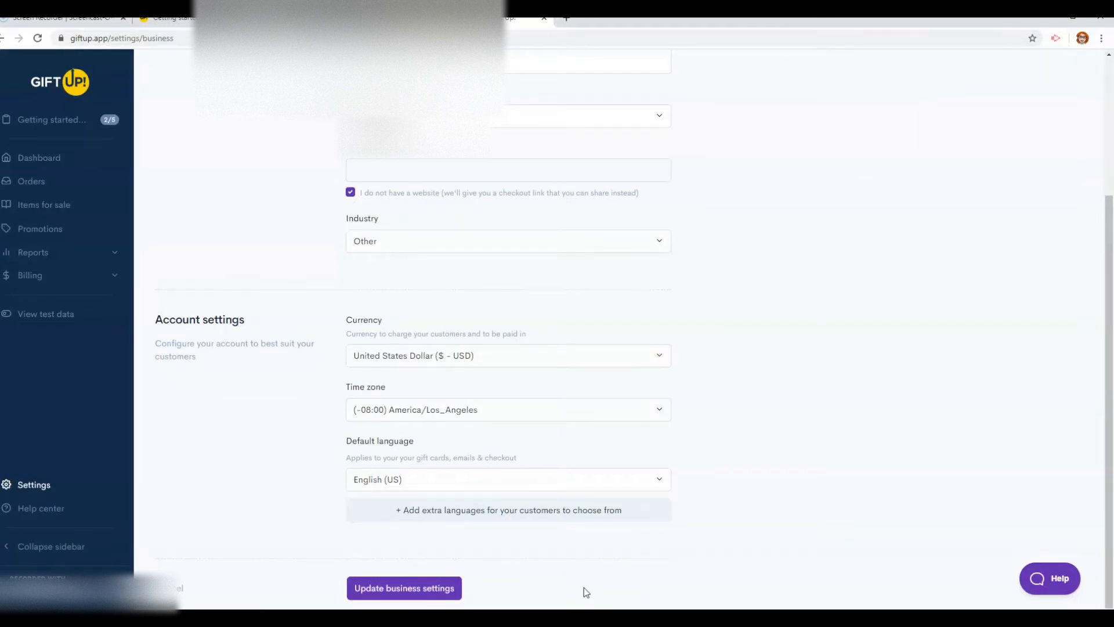
left_click(46, 122)
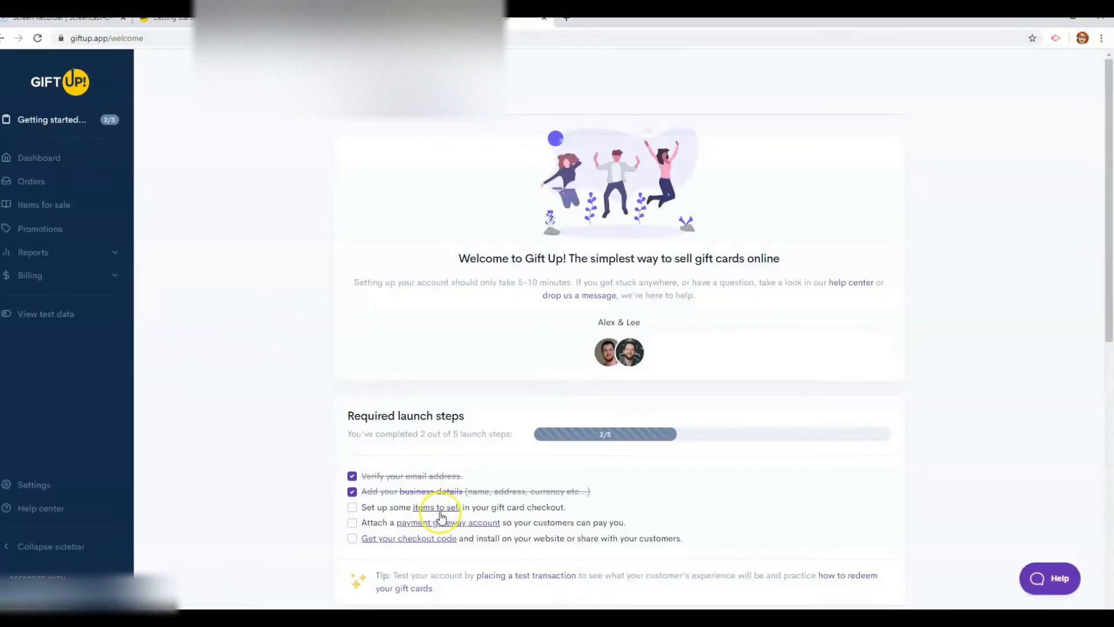
Enable custom value gift cards as the item to sell, then go to All settings
left_click(437, 508)
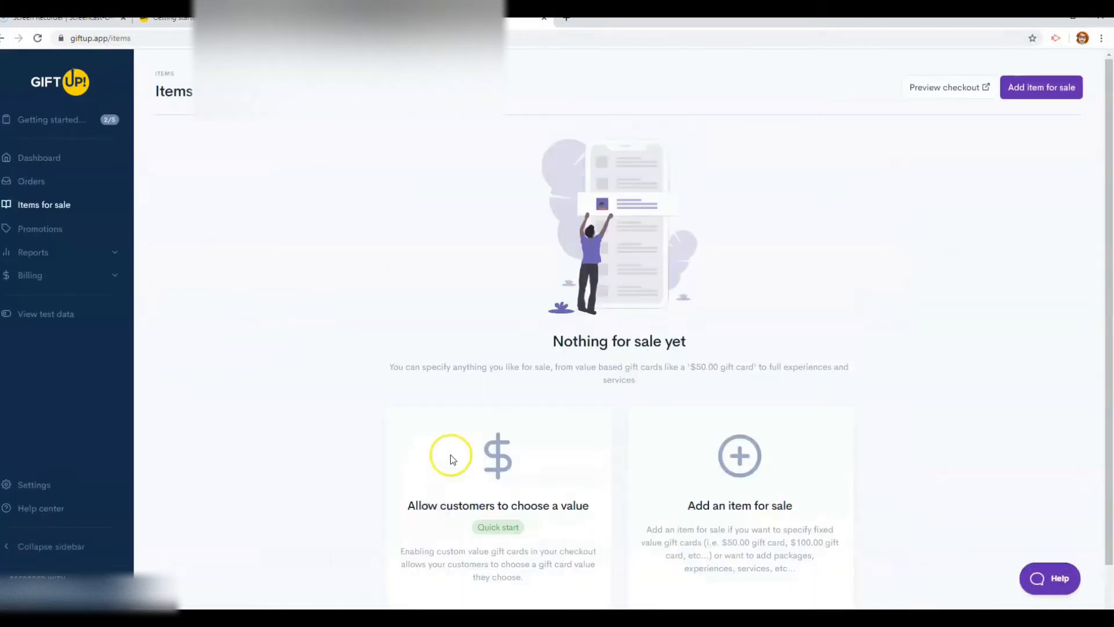
scroll(548, 555, "down", 1)
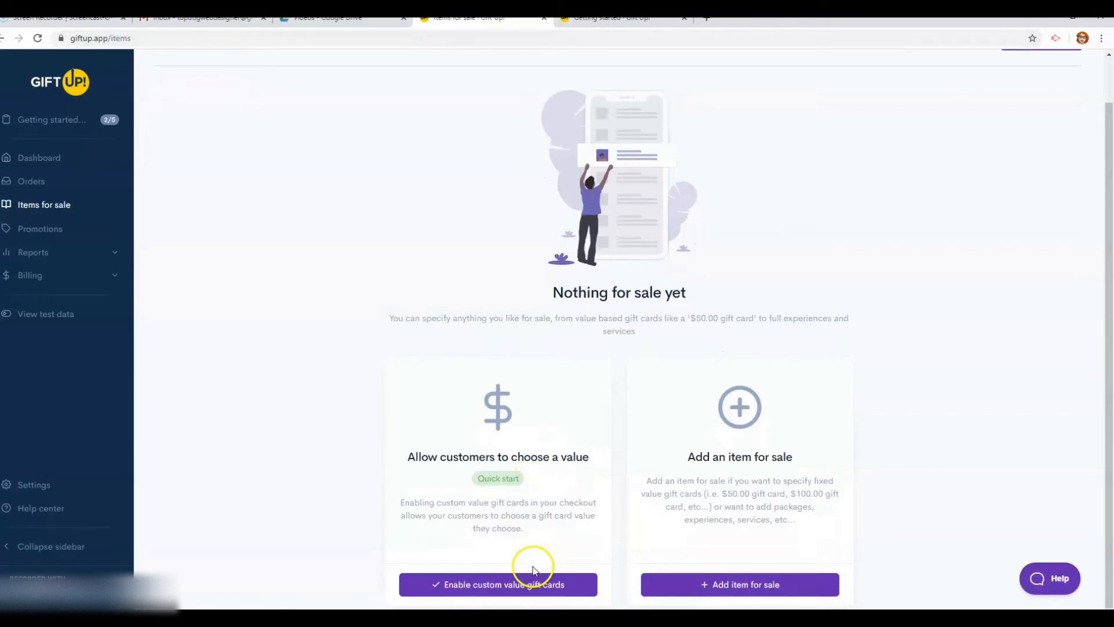
left_click(701, 575)
left_click(536, 585)
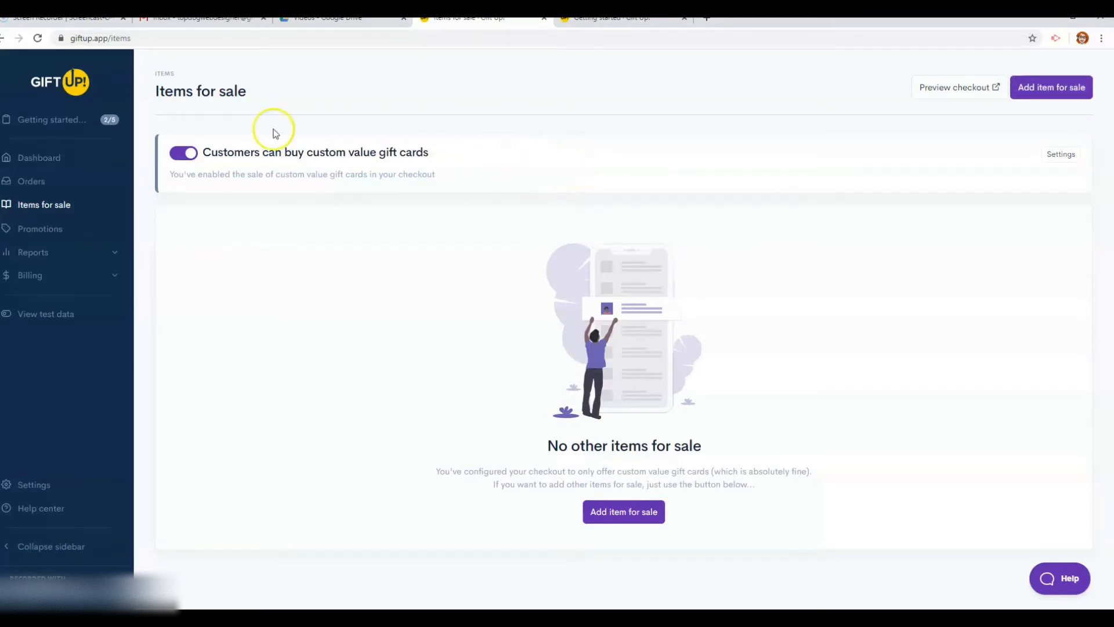
left_click(46, 485)
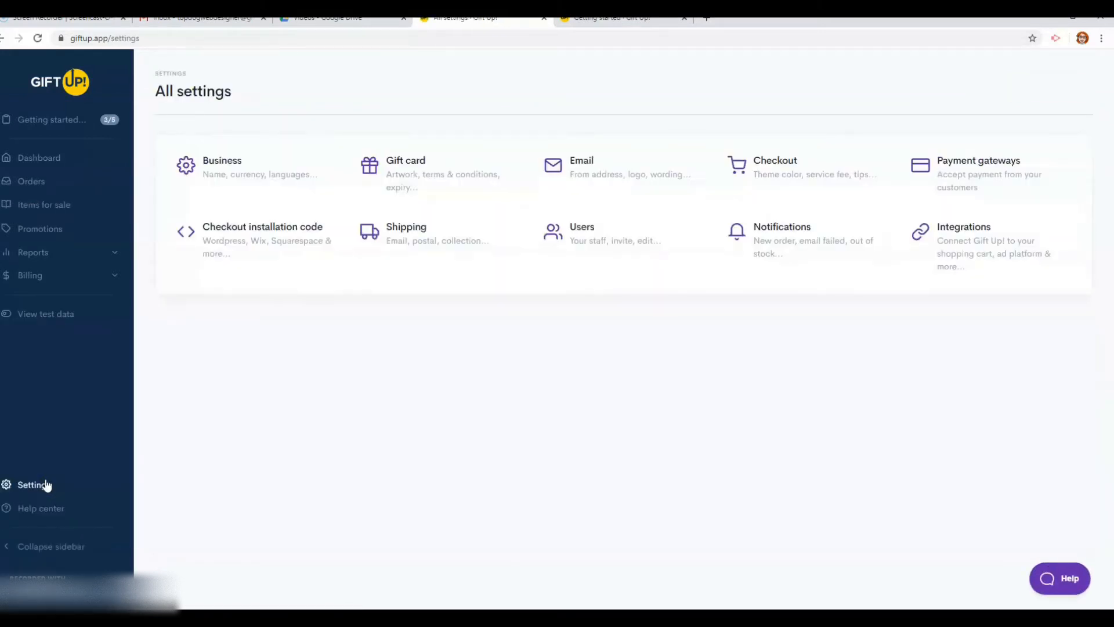
Open the Gift card settings page and a new blank browser tab
left_click(428, 167)
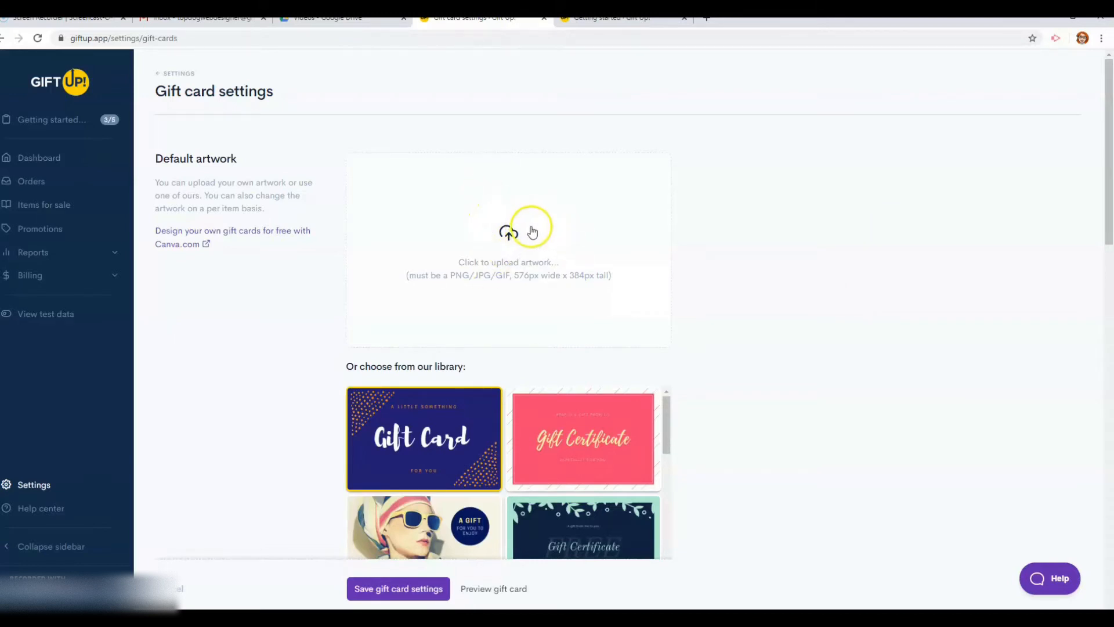
left_click(707, 18)
Go to canva.com and start a new Logo design
type("cnava")
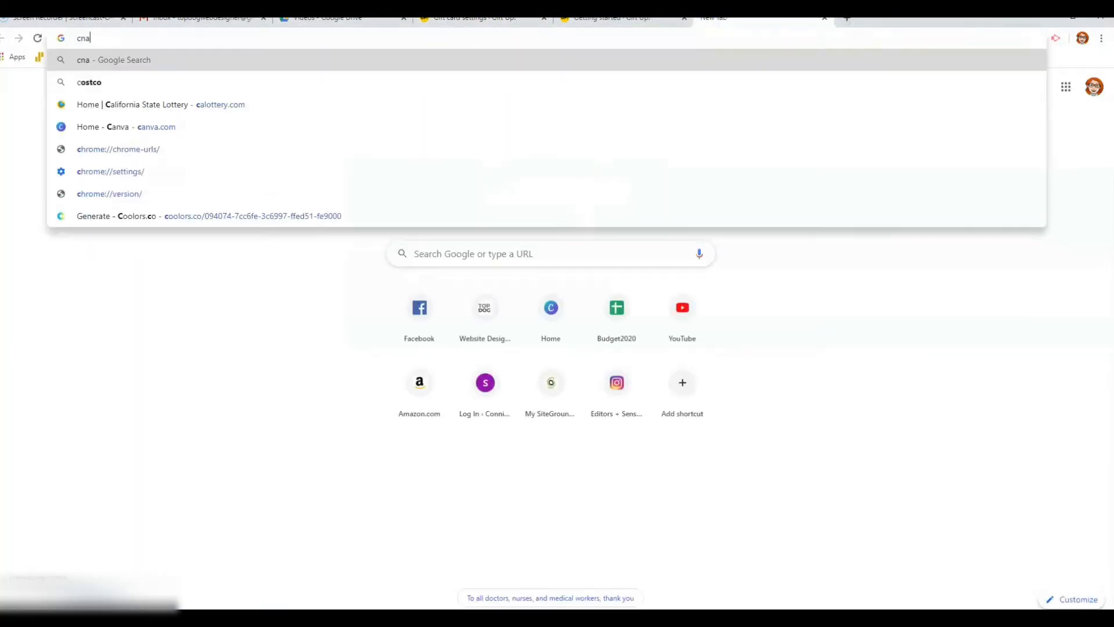
key("BackSpace")
key("BackSpace")
key("BackSpace")
key("BackSpace")
type("anva.com")
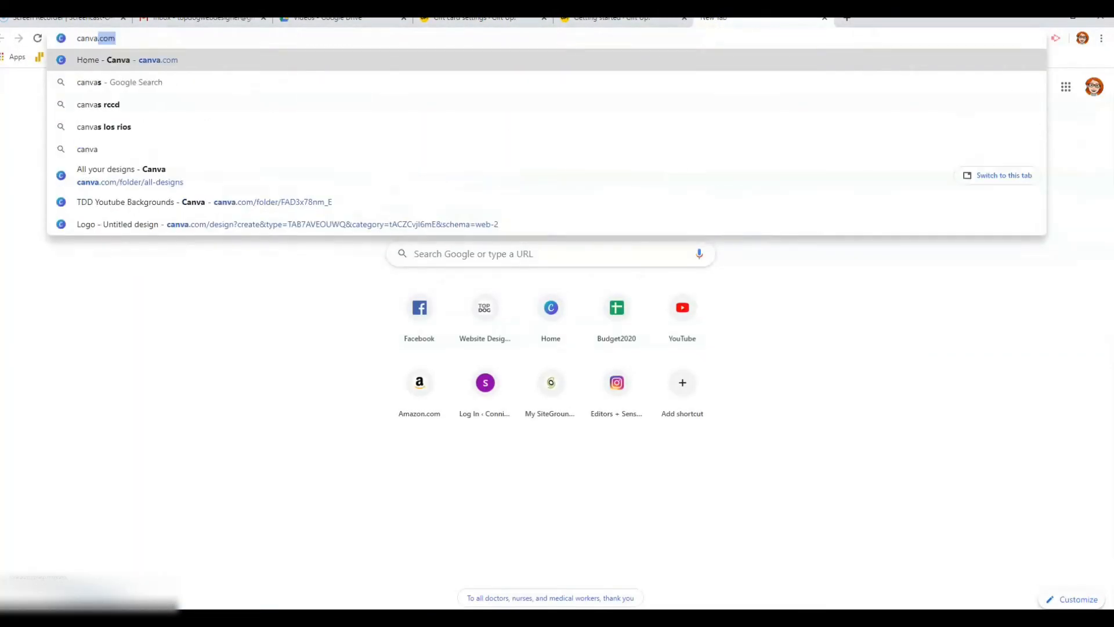
key("Return")
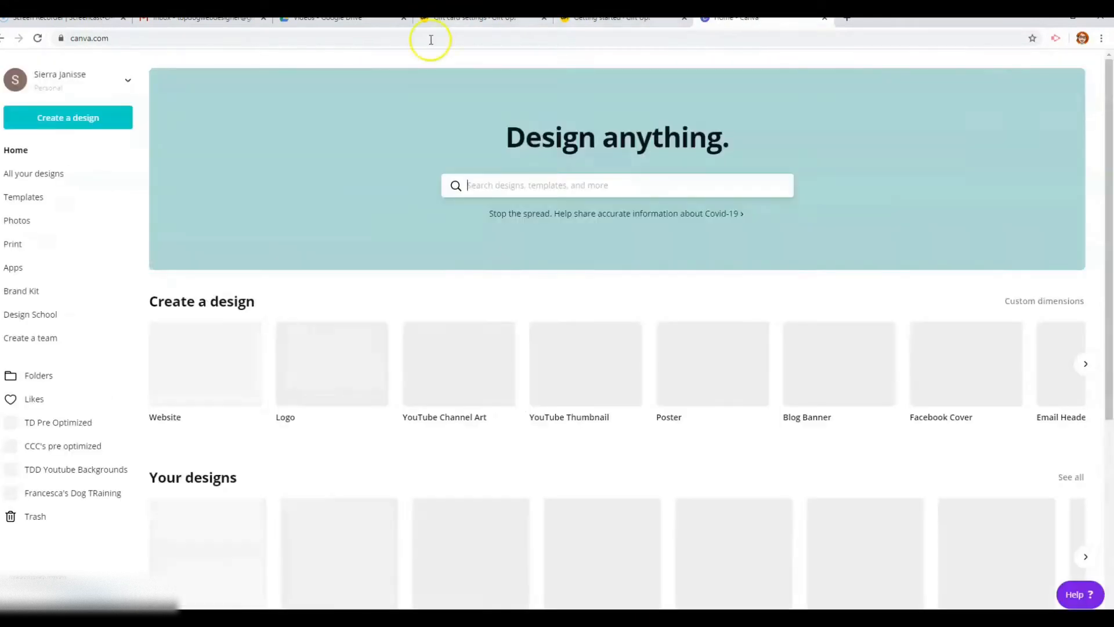
left_click(51, 118)
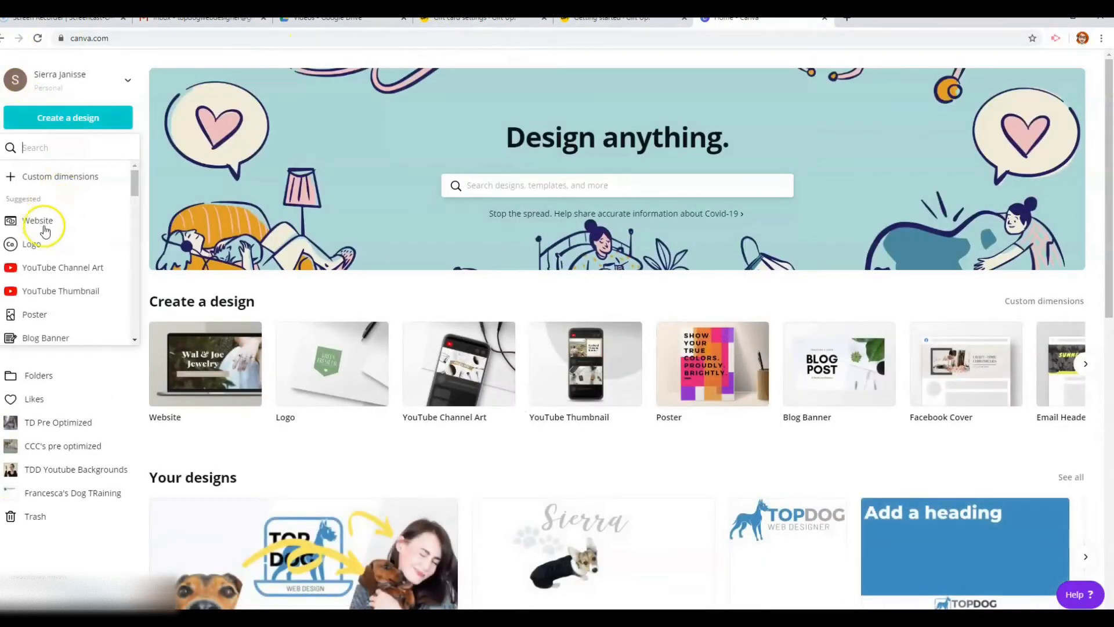
left_click(32, 244)
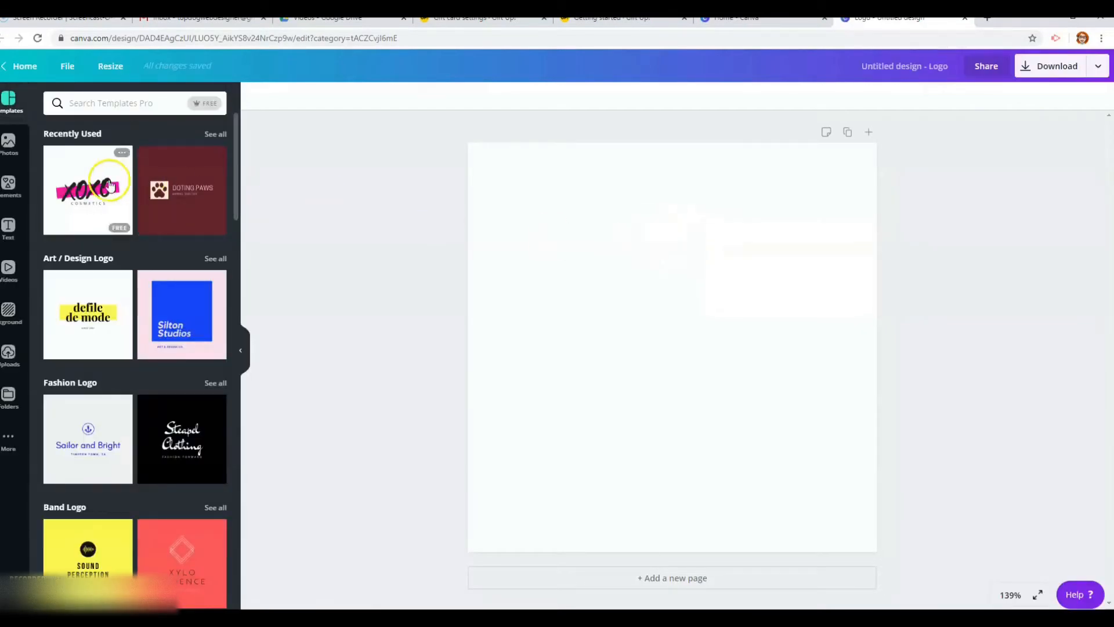
Apply the Easepresso Cold Brew Coffee template from the Food / Drink Logo templates
left_click(9, 228)
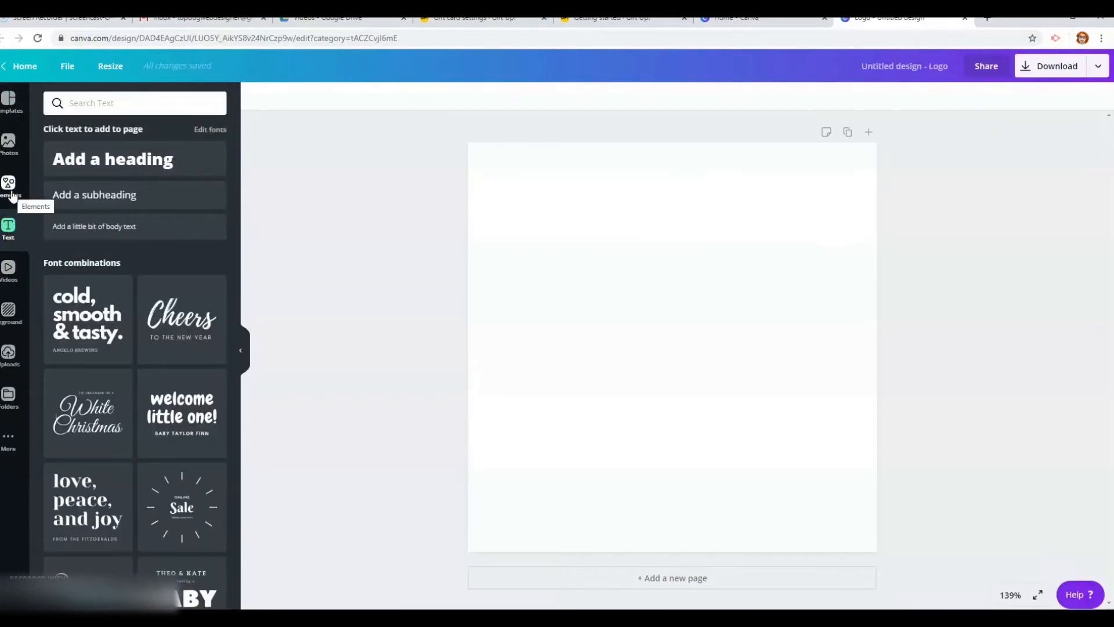
left_click(10, 192)
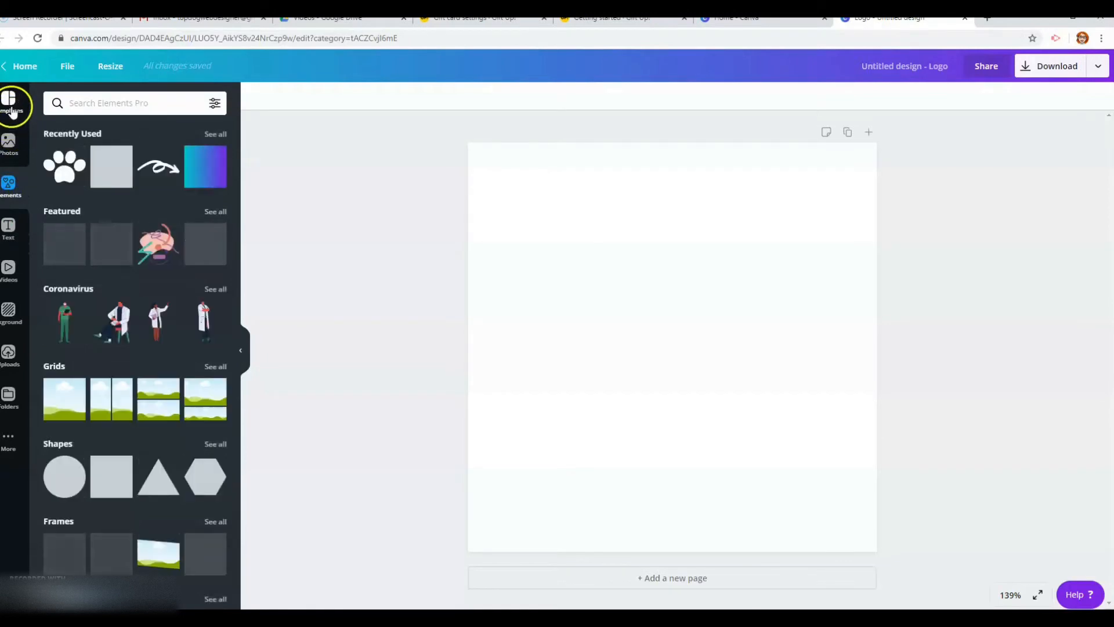
left_click(12, 110)
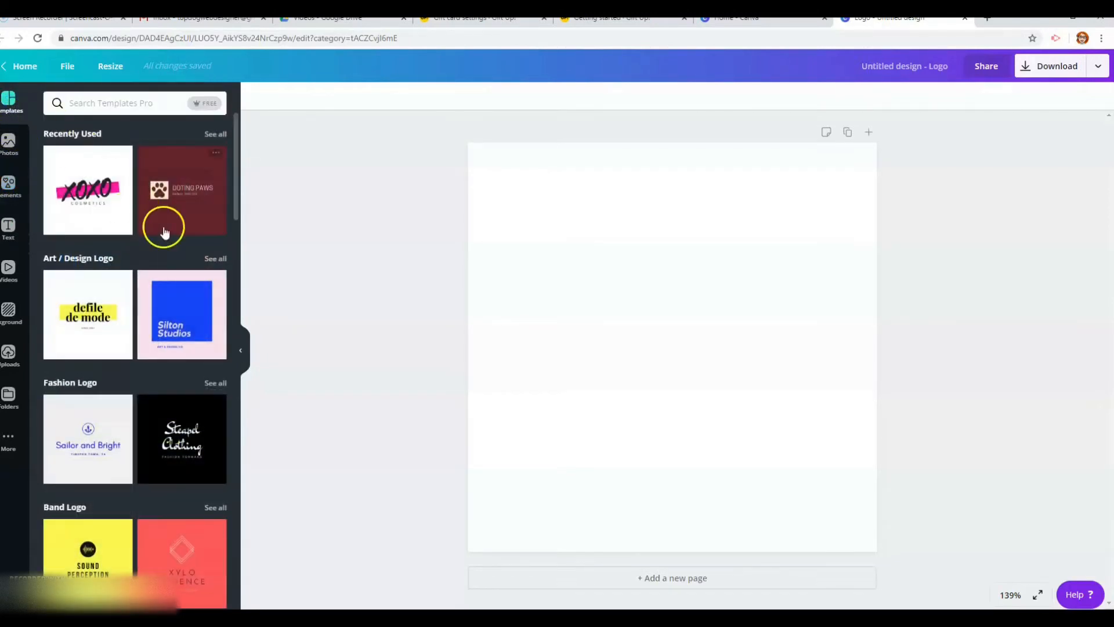
scroll(177, 246, "down", 7)
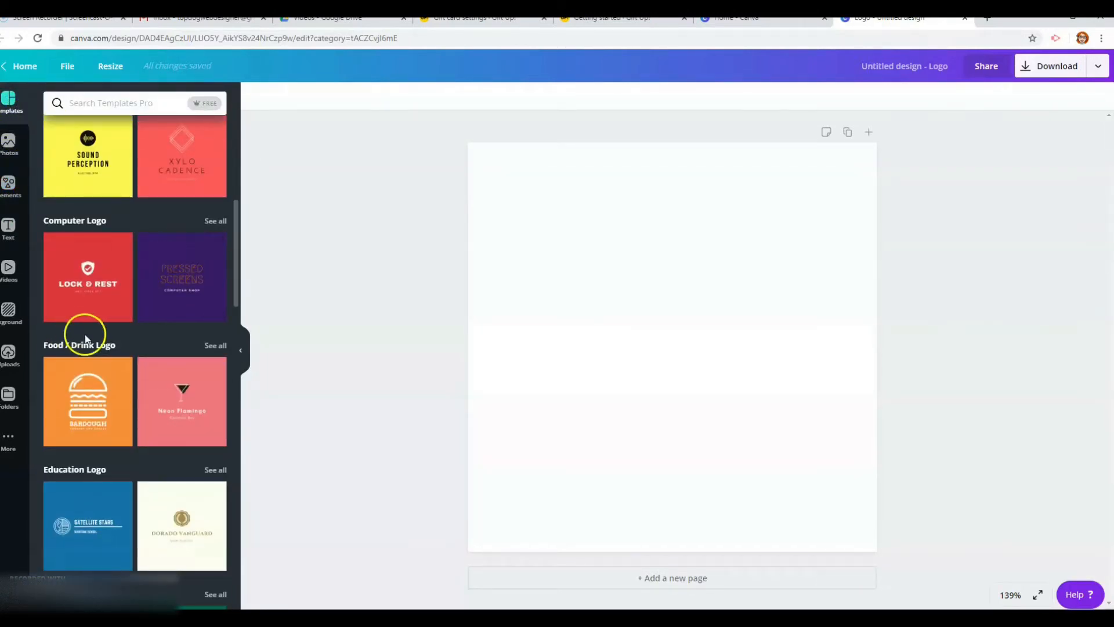
left_click(219, 347)
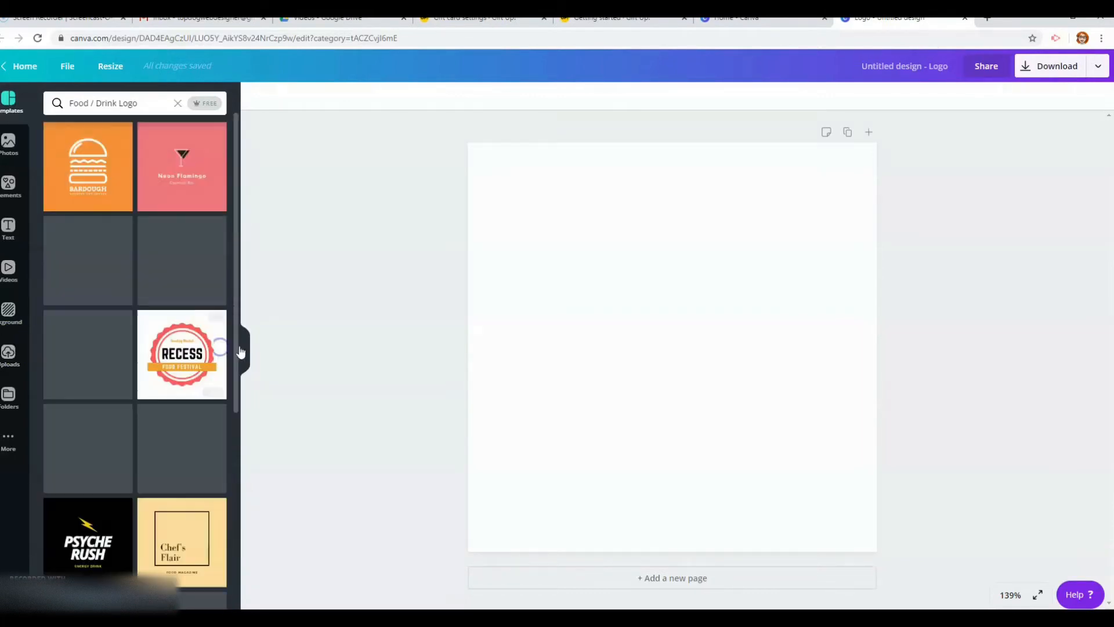
scroll(139, 359, "down", 1)
scroll(135, 352, "down", 11)
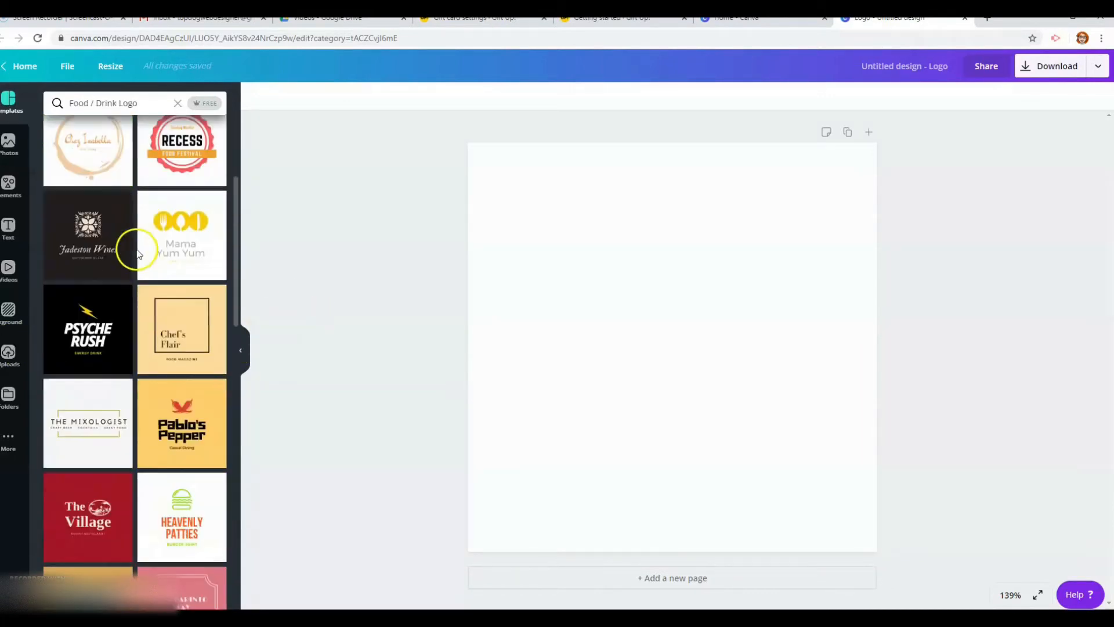
scroll(156, 279, "down", 4)
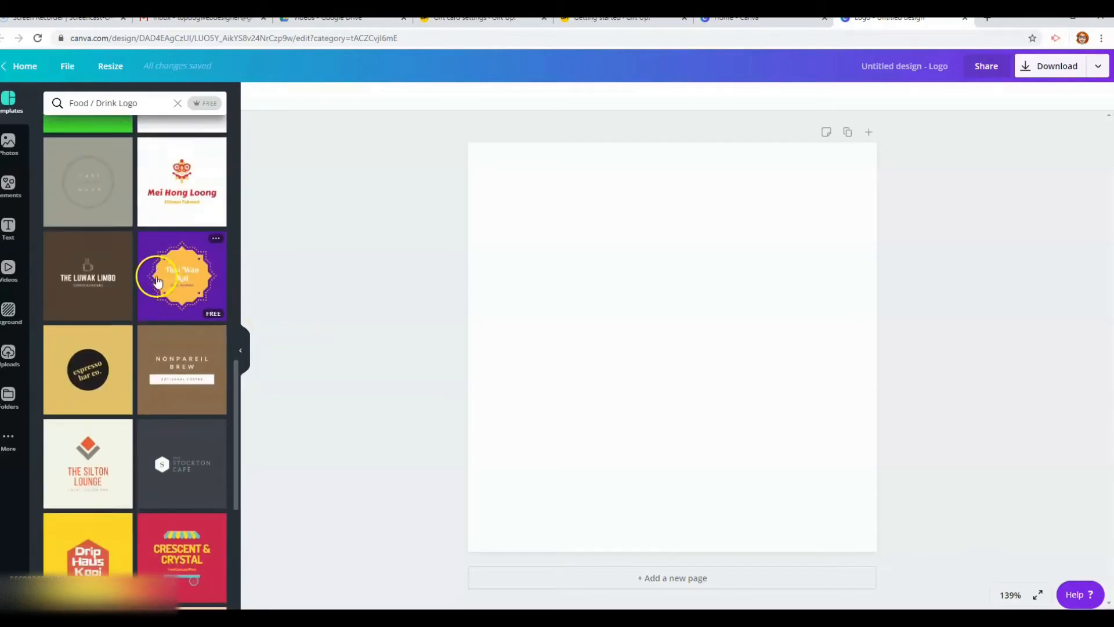
scroll(157, 283, "down", 2)
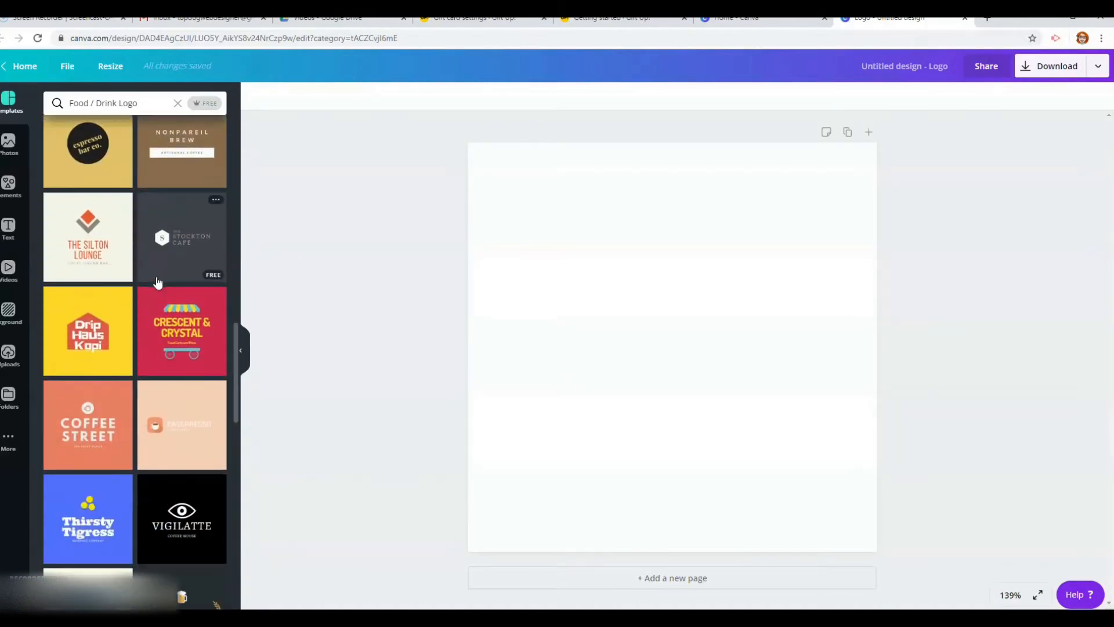
scroll(157, 283, "down", 1)
left_click(125, 355)
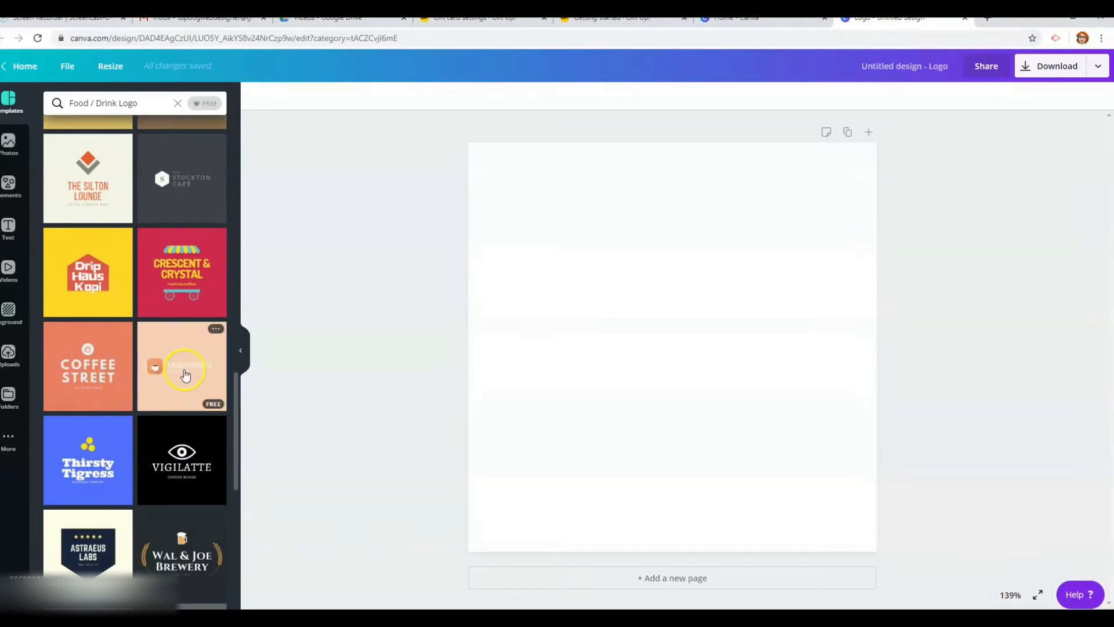
left_click(185, 375)
left_click(537, 357)
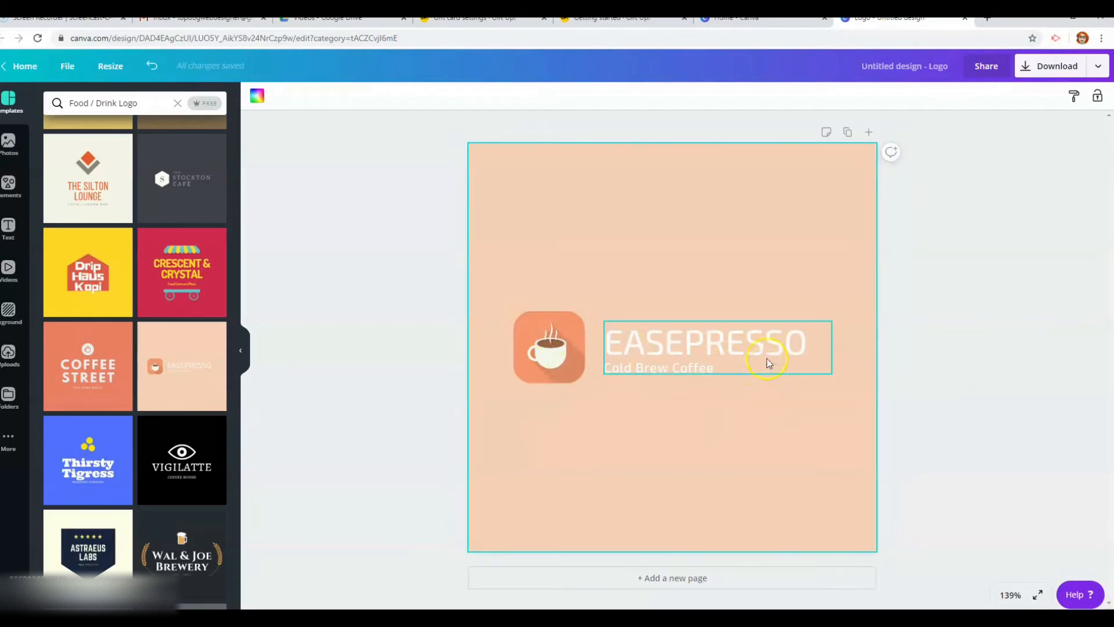
Replace the EASEPRESSO heading with the owner's name followed by COFFEE
left_click(749, 344)
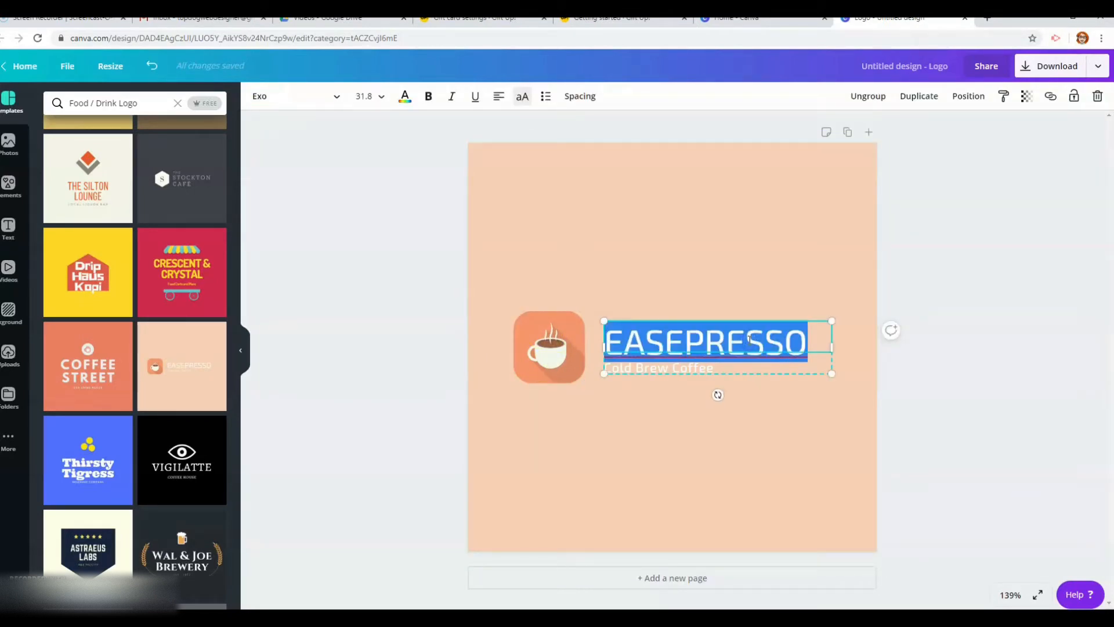
type("SIERRA'S ")
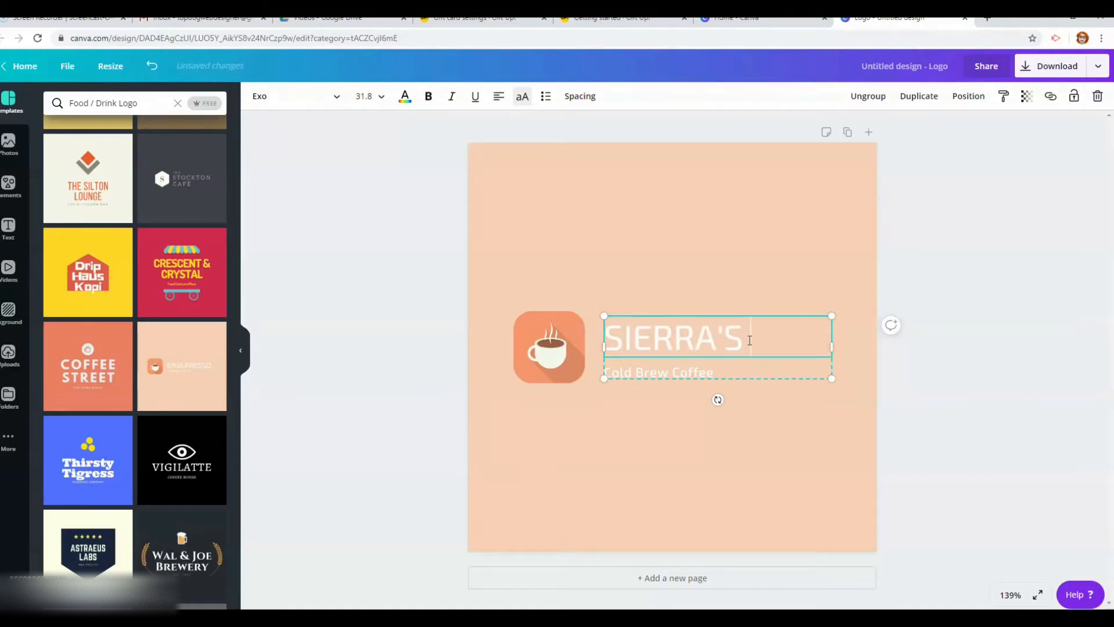
type("COFFEE")
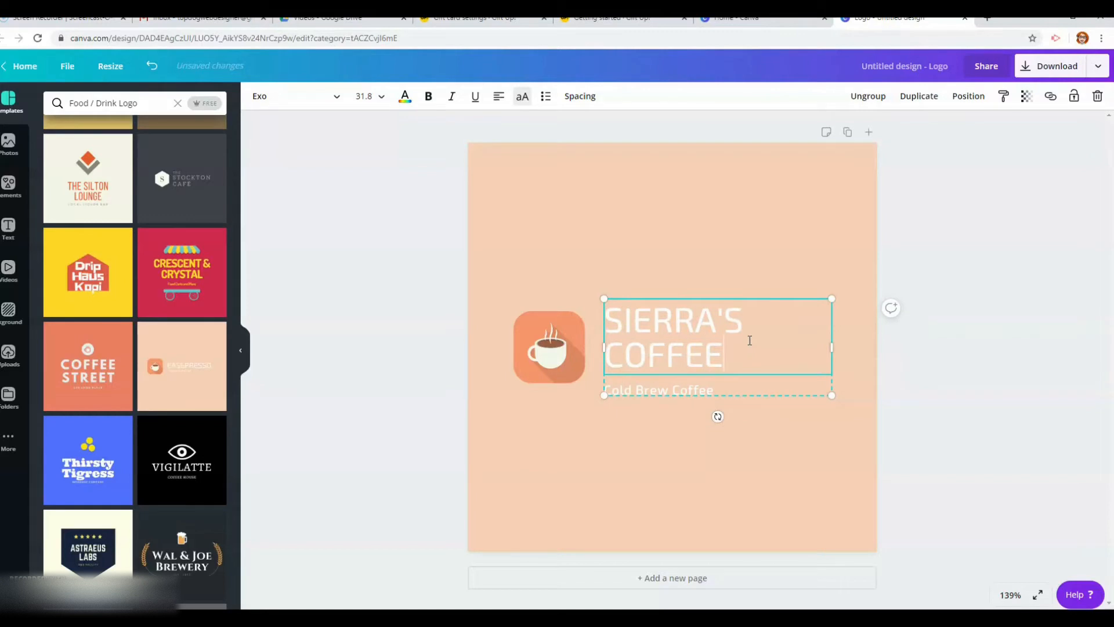
left_click(965, 267)
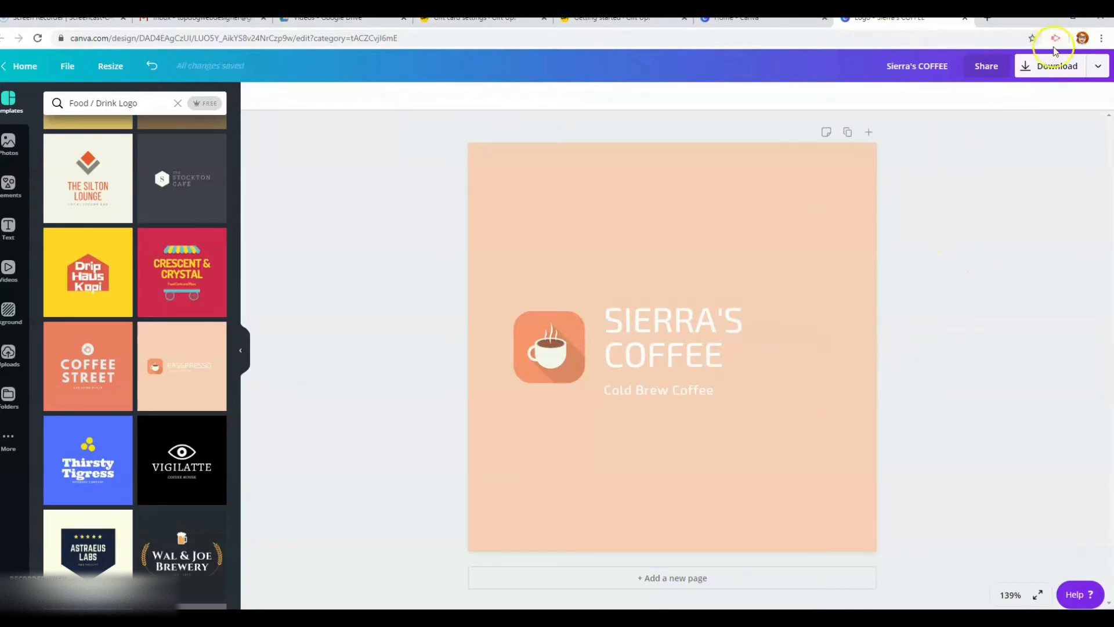
Download the logo as a 500 x 500 px PNG
left_click(1053, 65)
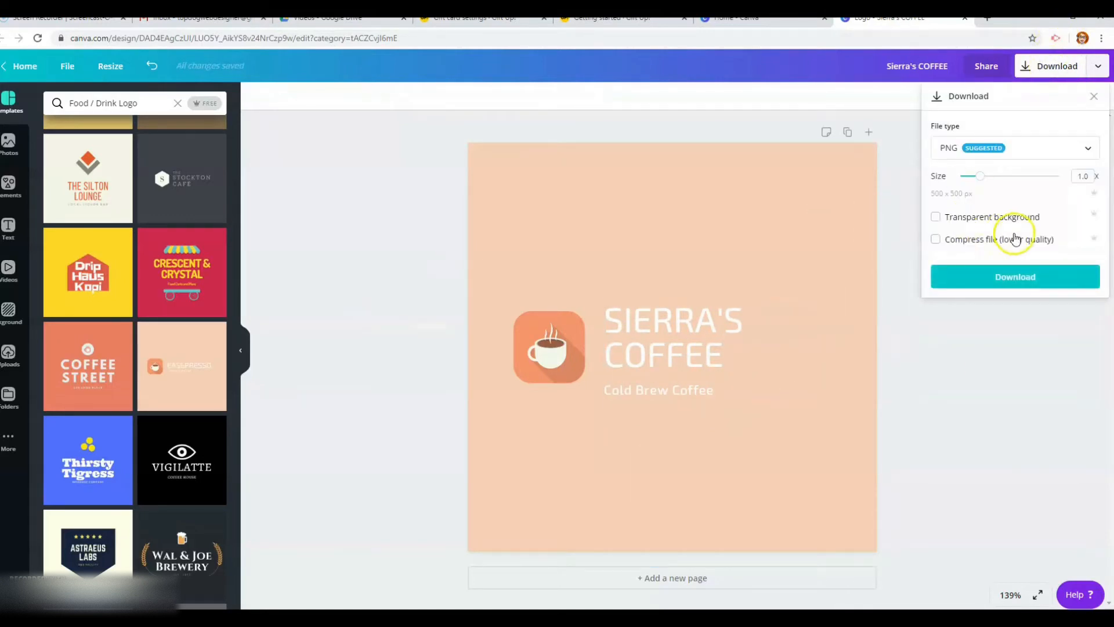
left_click(1015, 277)
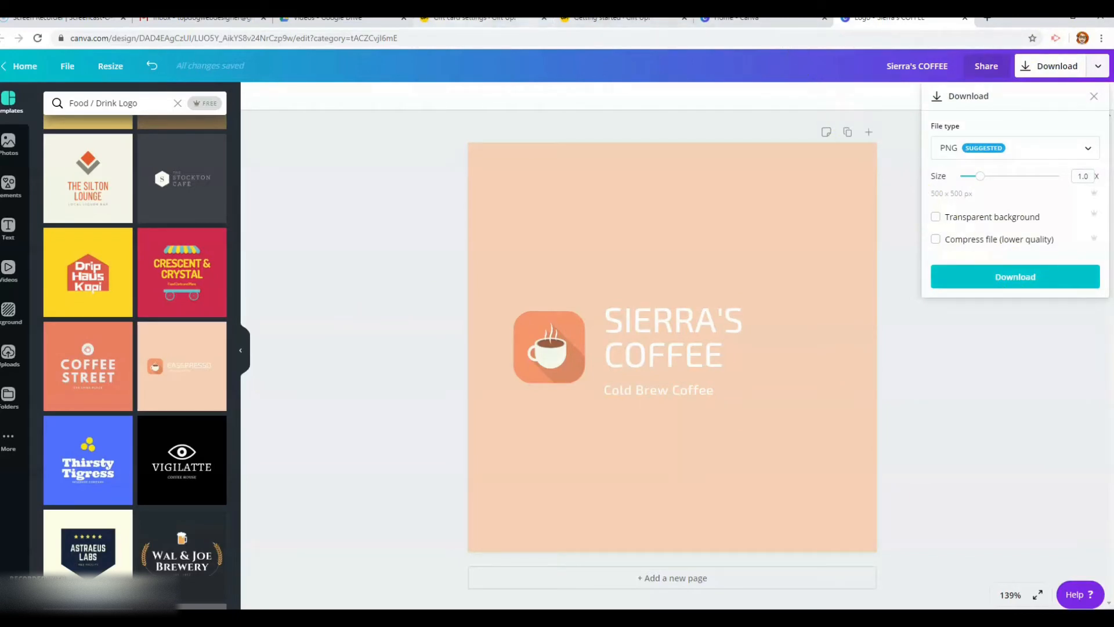
left_click(473, 18)
Pick the teal Gift Certificate woman-and-dog artwork from the gift card library
scroll(755, 394, "down", 5)
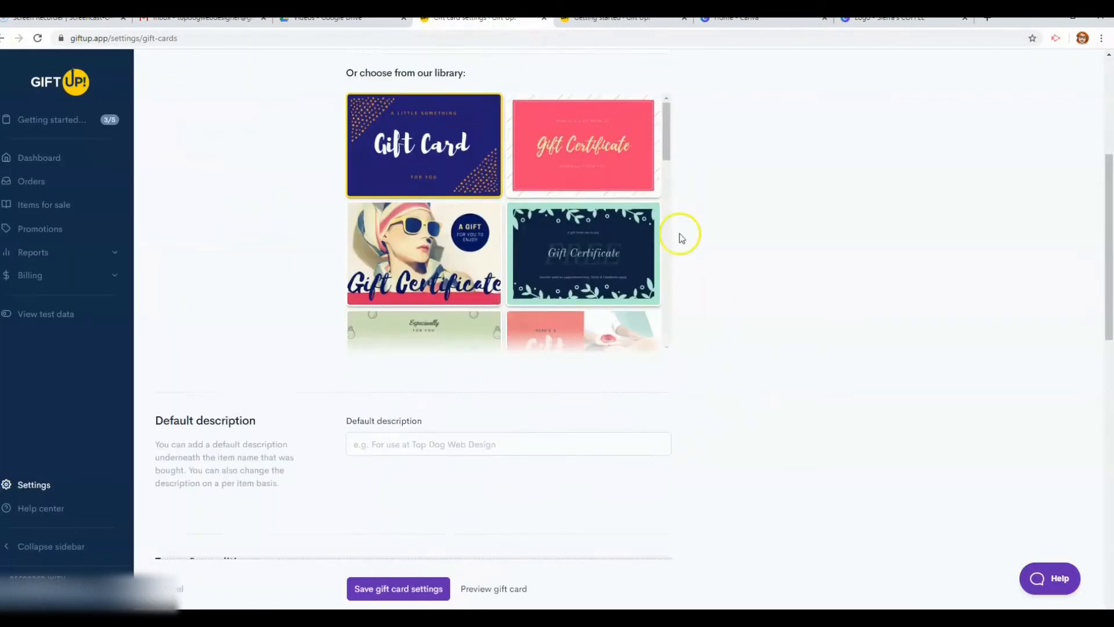
left_click_drag(671, 139, 670, 328)
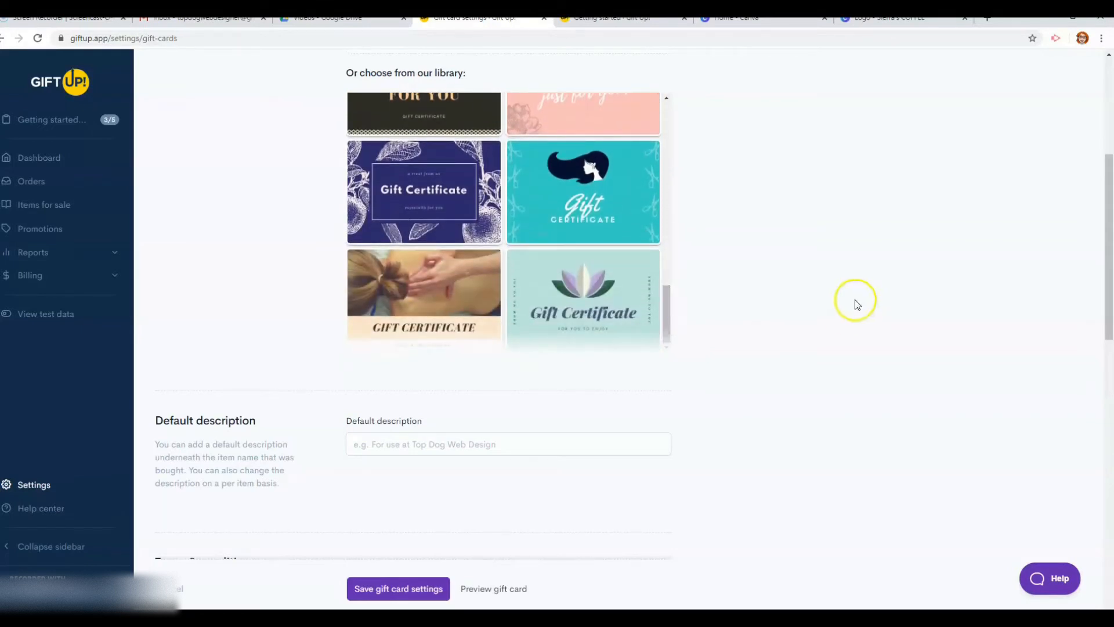
left_click(608, 193)
scroll(792, 284, "up", 3)
scroll(793, 285, "down", 2)
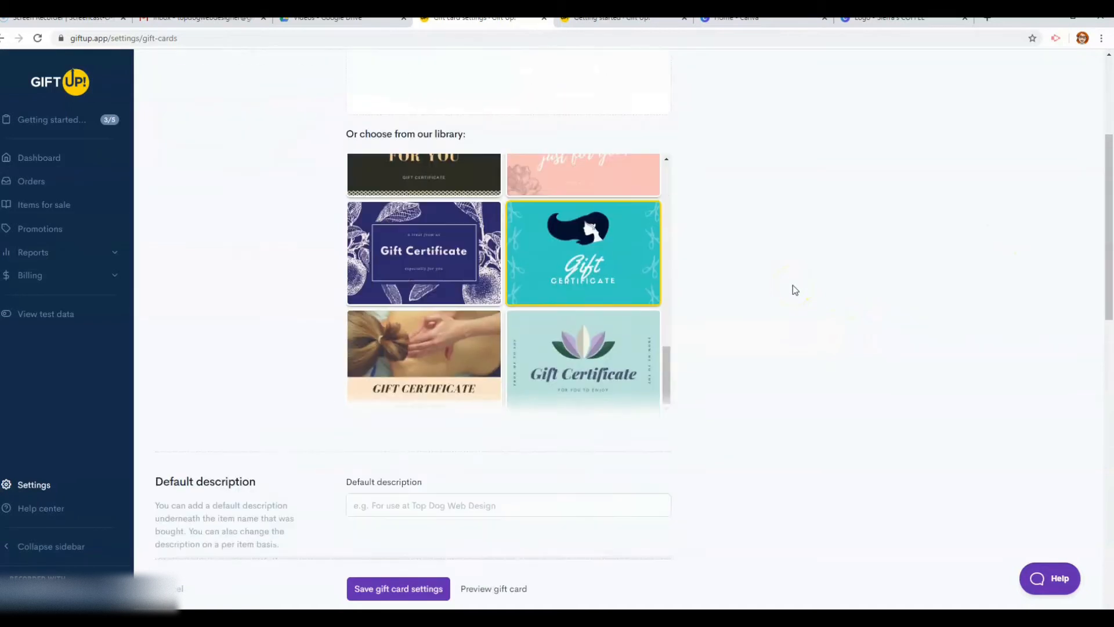
left_click(449, 503)
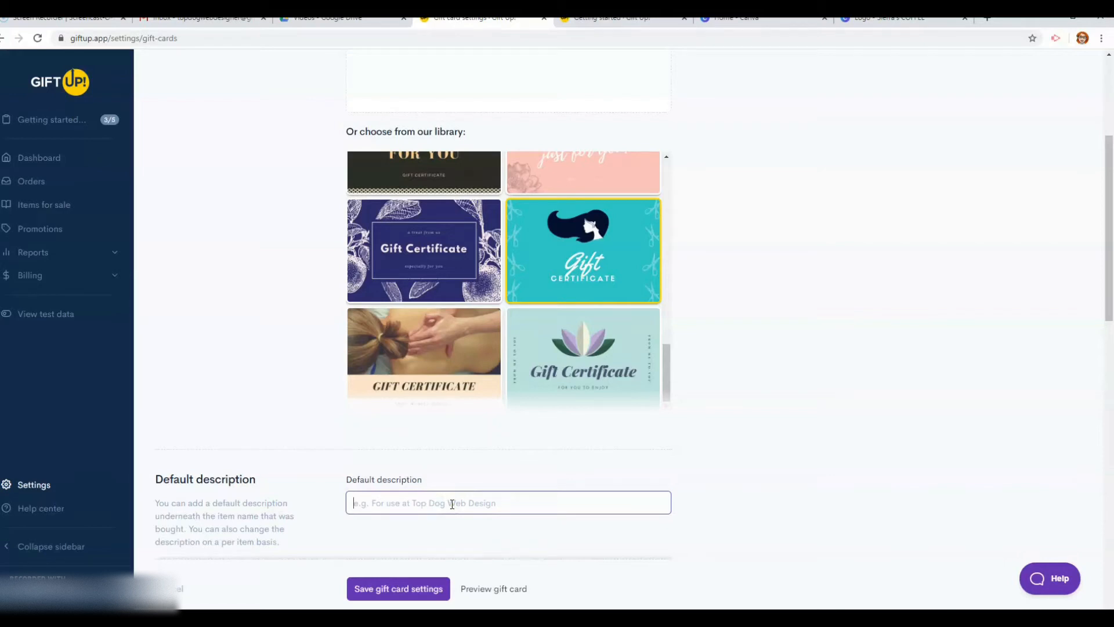
Enter a default description naming the salon and terms requiring the gift card be shown at purchase
type("Good at Sierra's Salon")
scroll(452, 503, "down", 6)
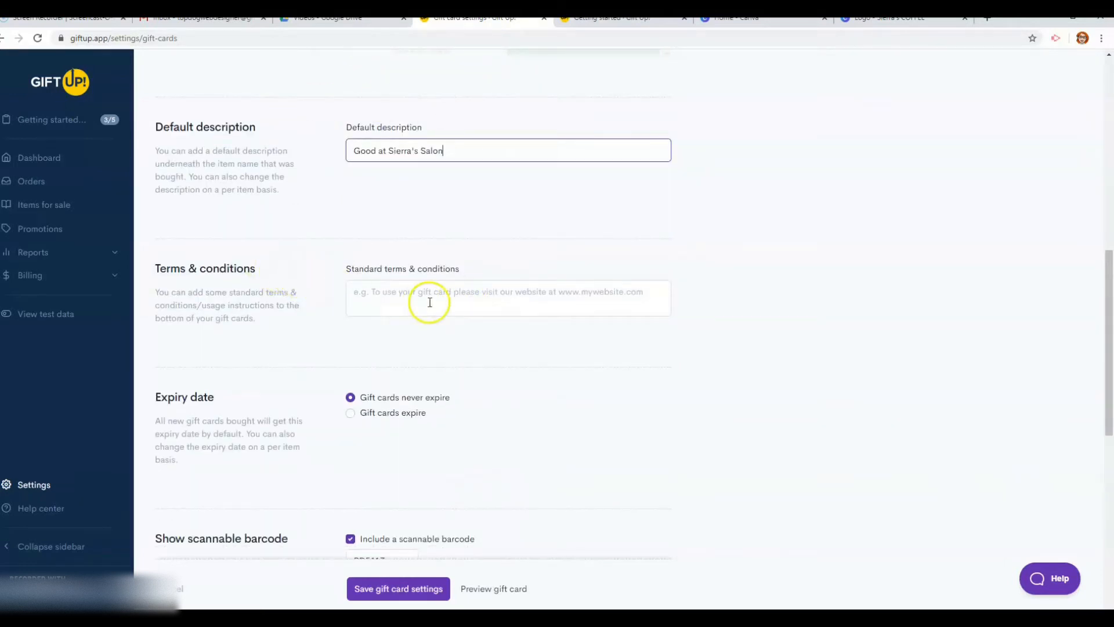
left_click(430, 302)
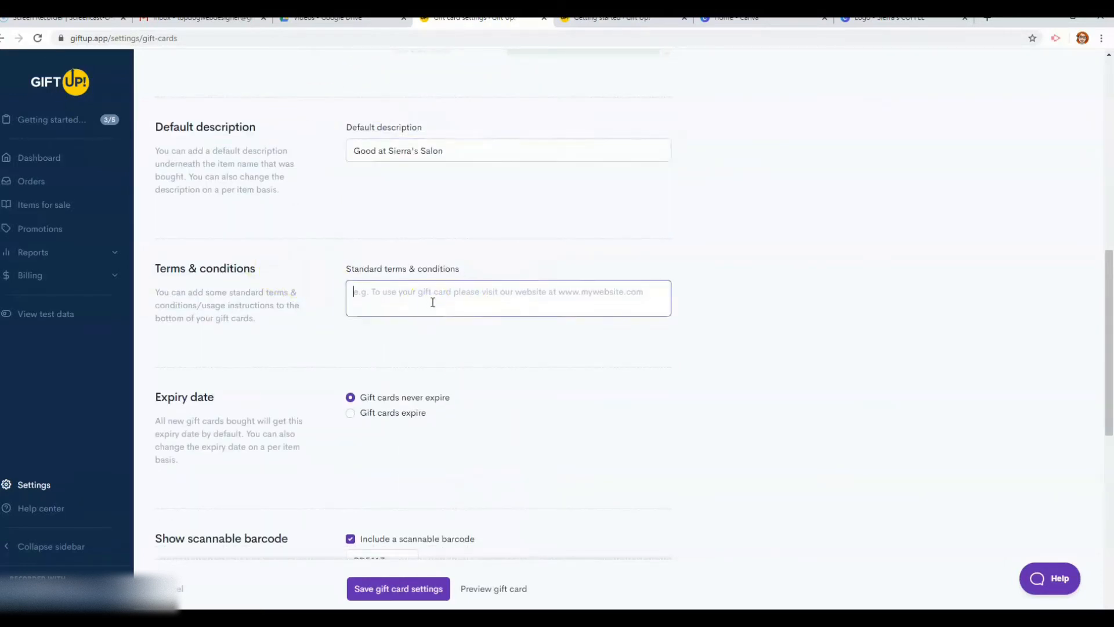
left_click(442, 306)
type("Vali")
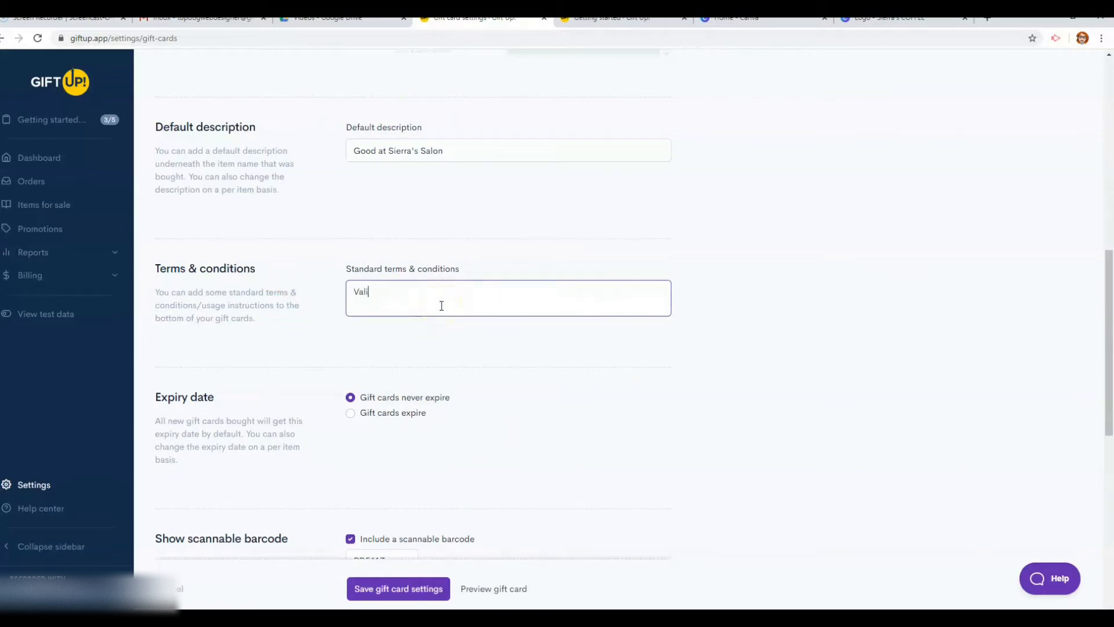
type("d when use")
key("BackSpace")
key("BackSpace")
key("BackSpace")
key("BackSpace")
key("BackSpace")
key("BackSpace")
key("BackSpace")
key("BackSpace")
key("BackSpace")
key("BackSpace")
key("BackSpace")
key("BackSpace")
key("BackSpace")
key("BackSpace")
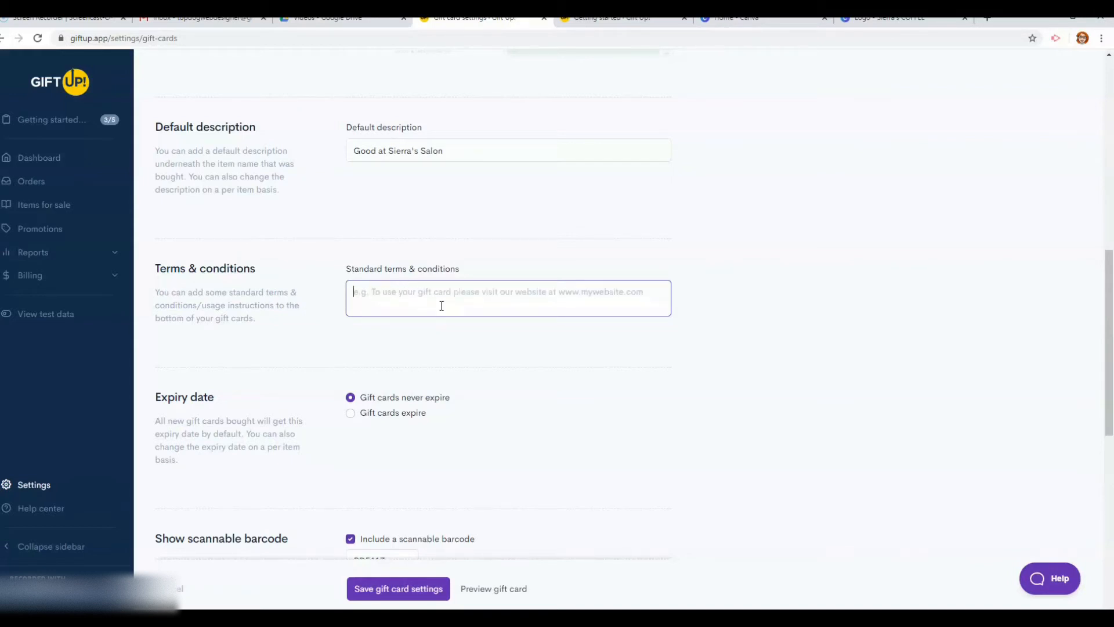
type("Must bring gift card")
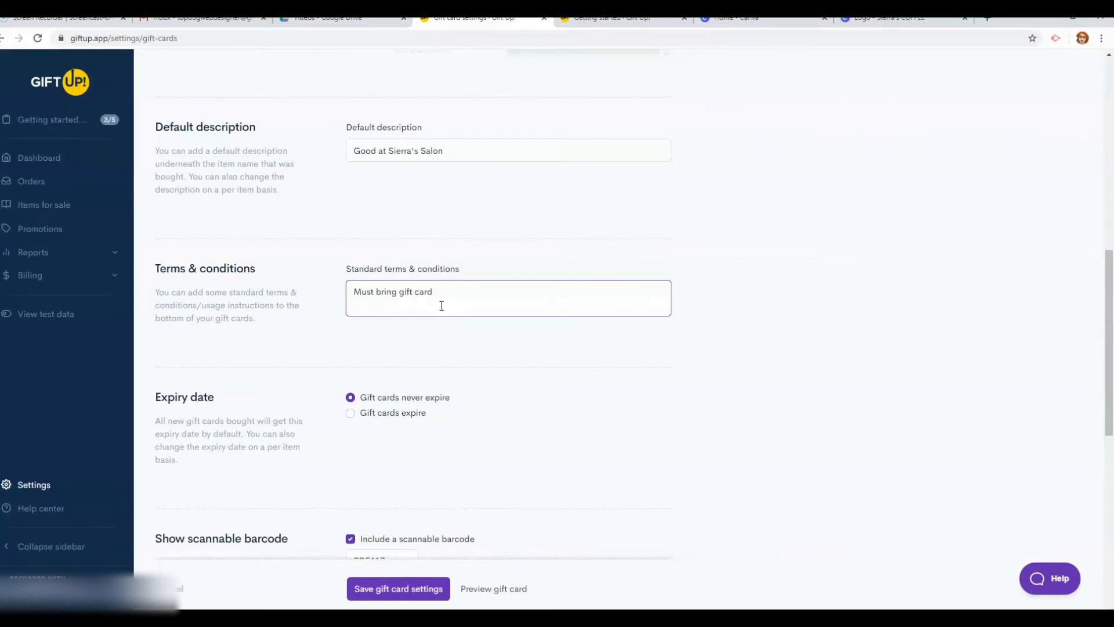
key("BackSpace")
key("BackSpace")
key("BackSpace")
key("BackSpace")
key("BackSpace")
key("BackSpace")
key("BackSpace")
key("BackSpace")
key("BackSpace")
key("BackSpace")
key("BackSpace")
type("show gift card at time of purchase")
Set gift cards to never expire
left_click(696, 463)
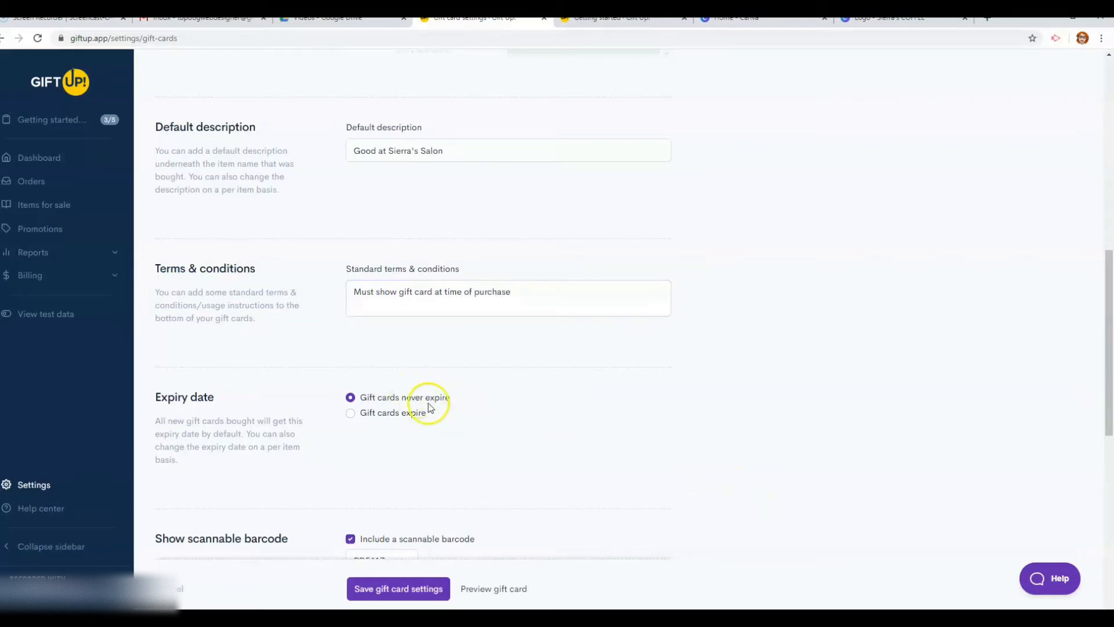
left_click(351, 412)
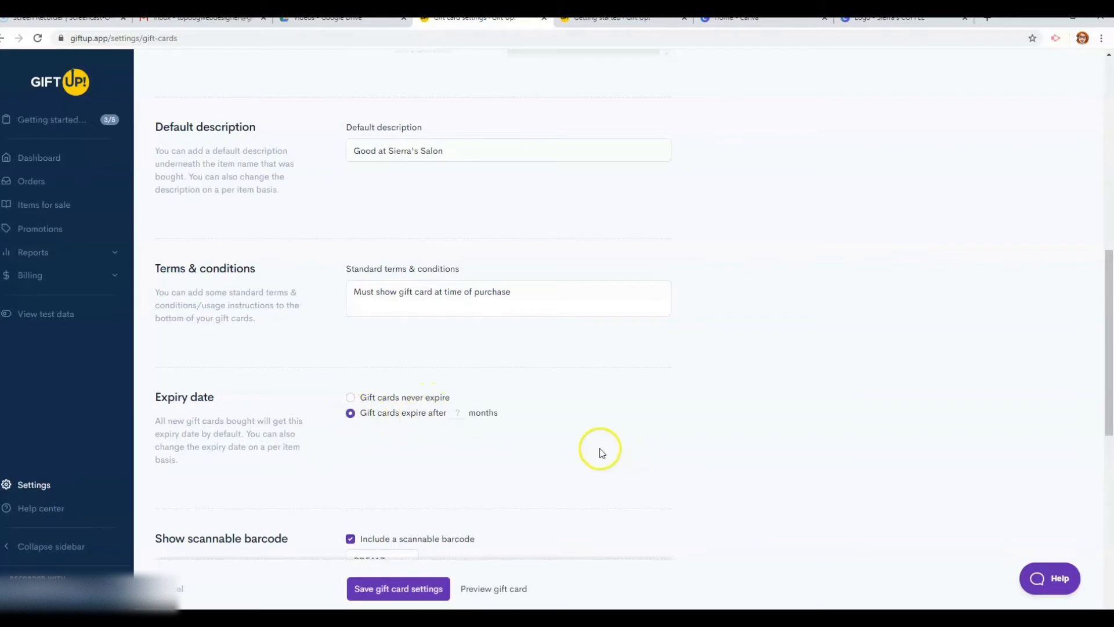
left_click(350, 397)
Tick 'Show issued on date on gift cards' and 'Show initial USD balance on gift cards'
scroll(605, 405, "down", 6)
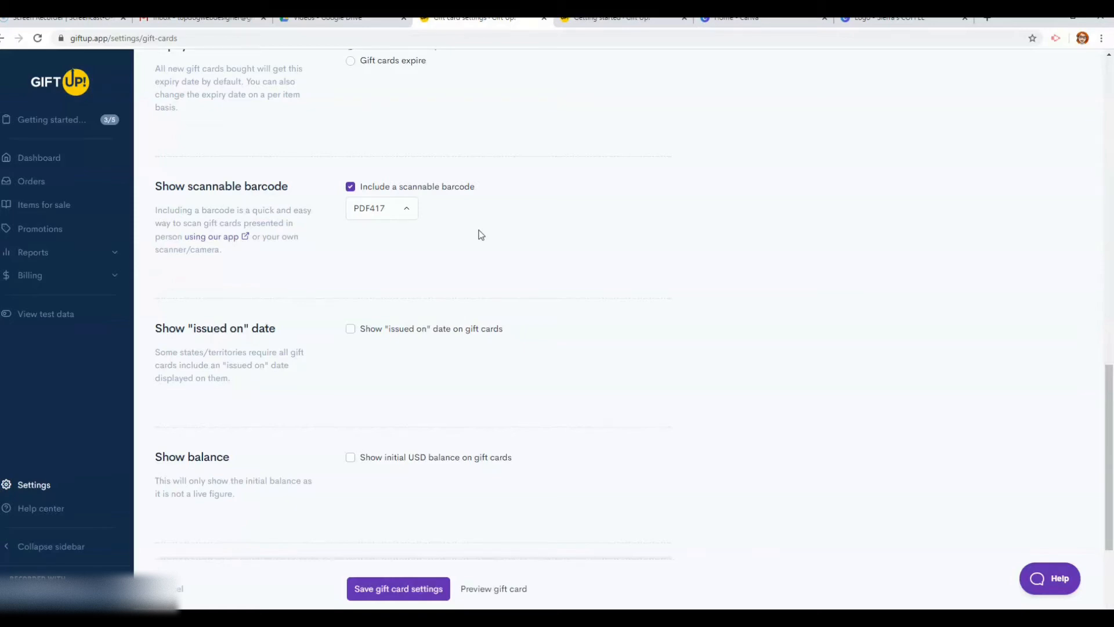
scroll(511, 243, "down", 2)
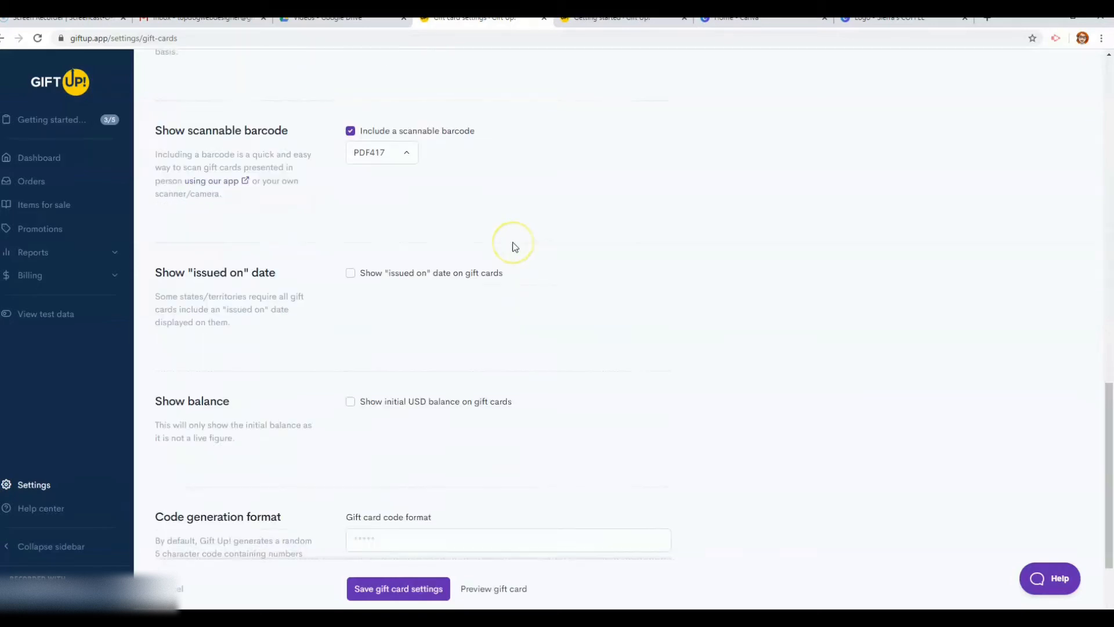
left_click(350, 211)
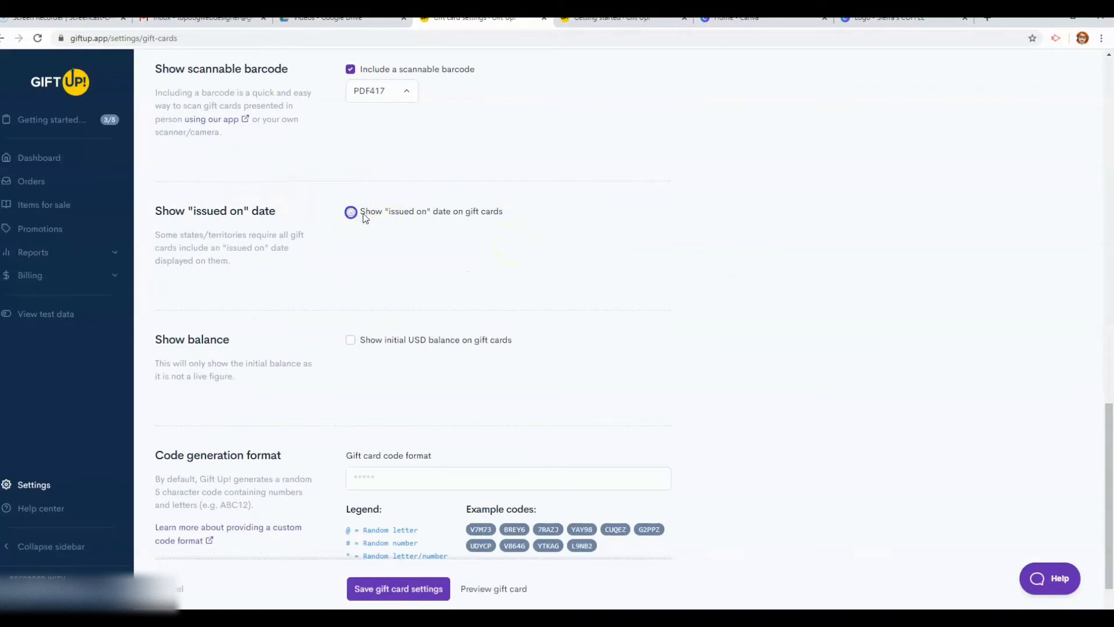
scroll(499, 269, "down", 1)
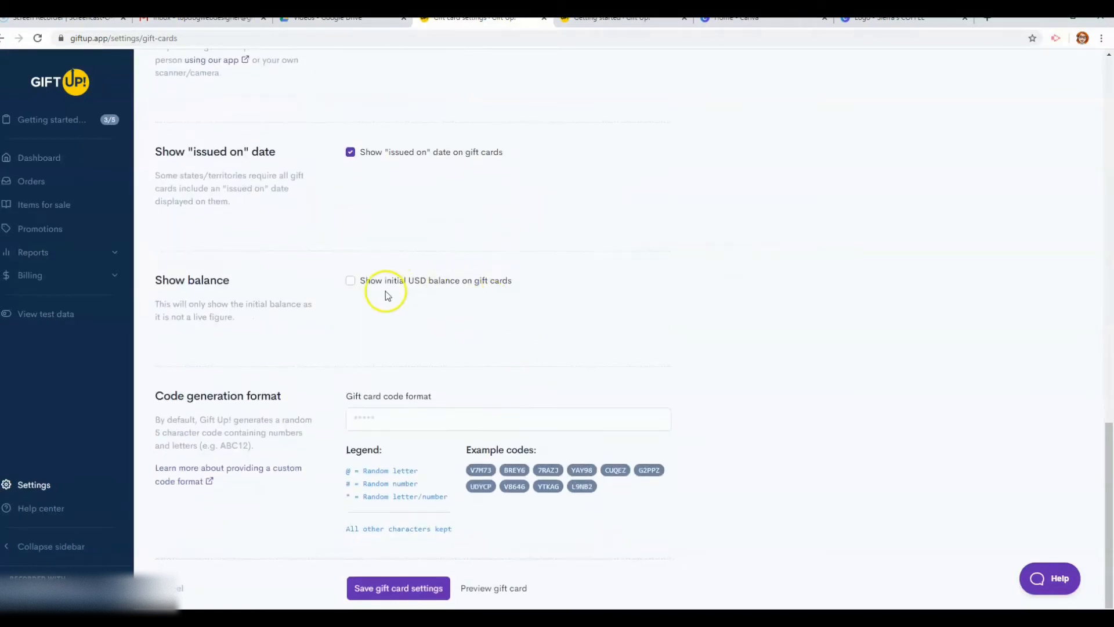
left_click(351, 283)
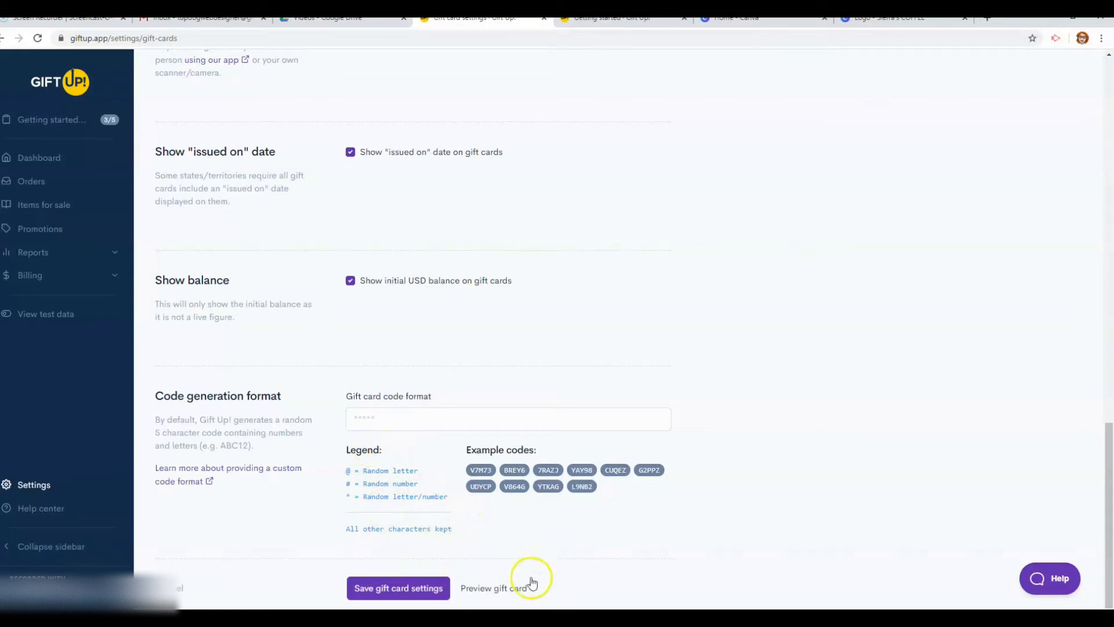
left_click(518, 588)
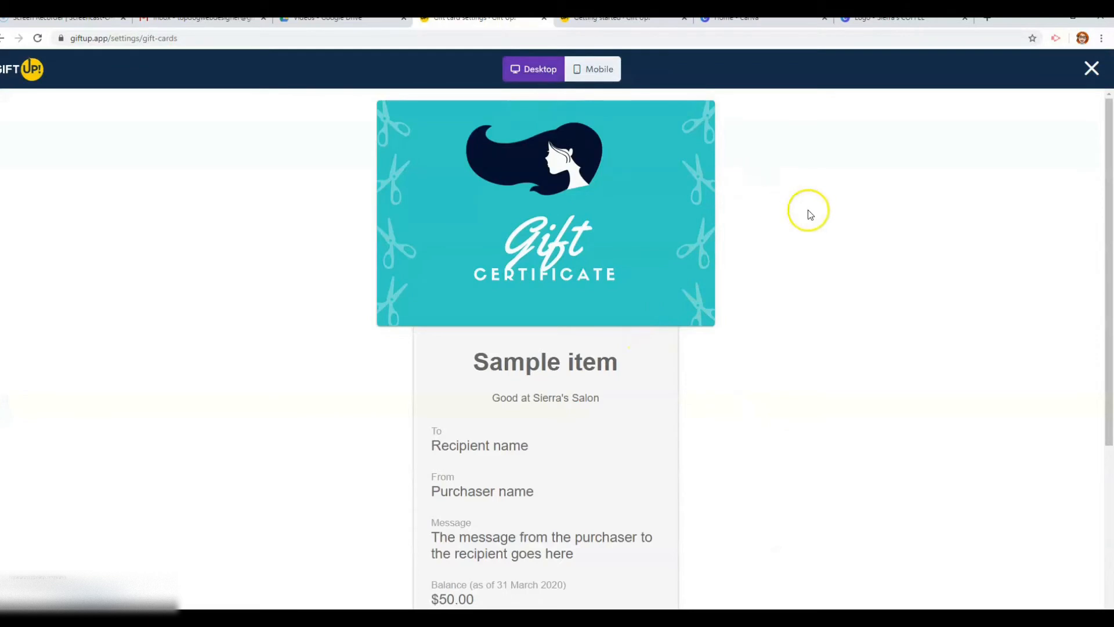
scroll(809, 210, "down", 1)
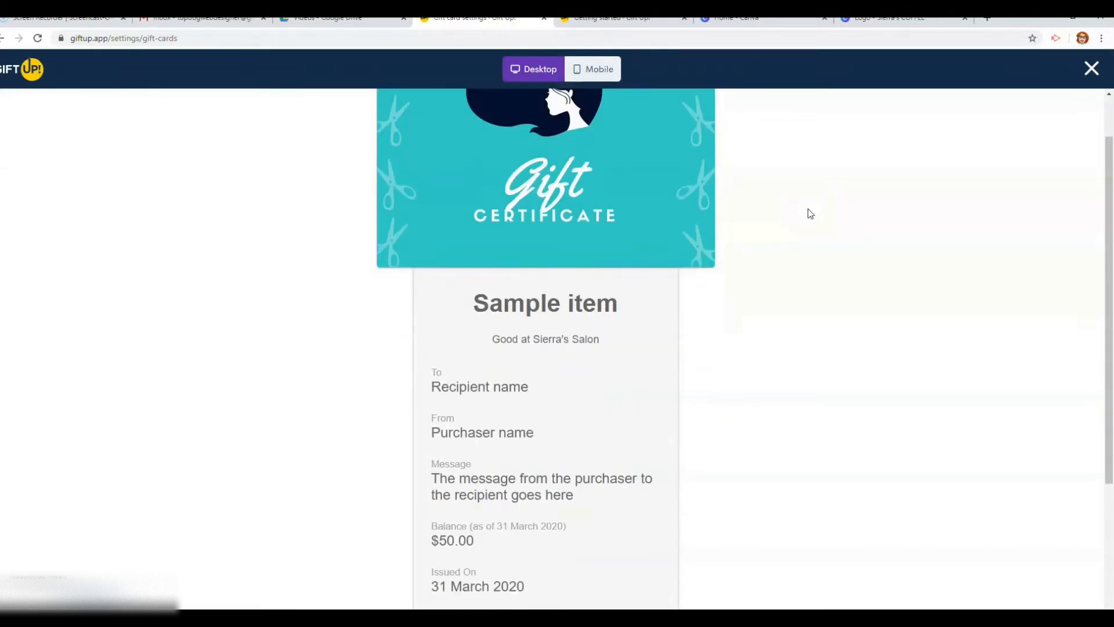
scroll(807, 208, "down", 1)
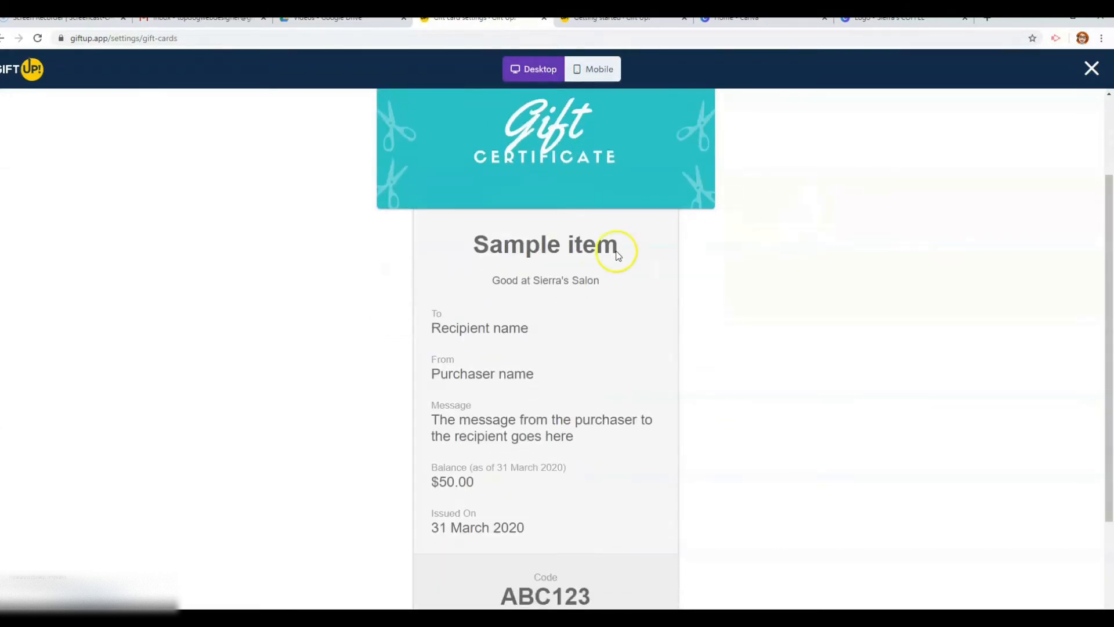
scroll(598, 275, "down", 1)
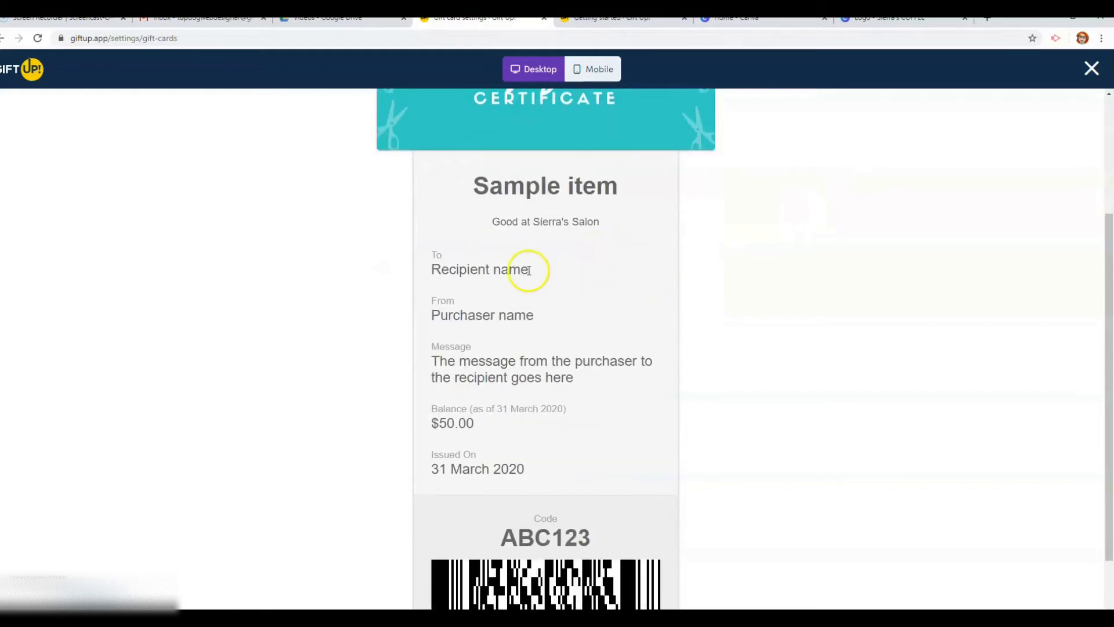
scroll(519, 301, "down", 1)
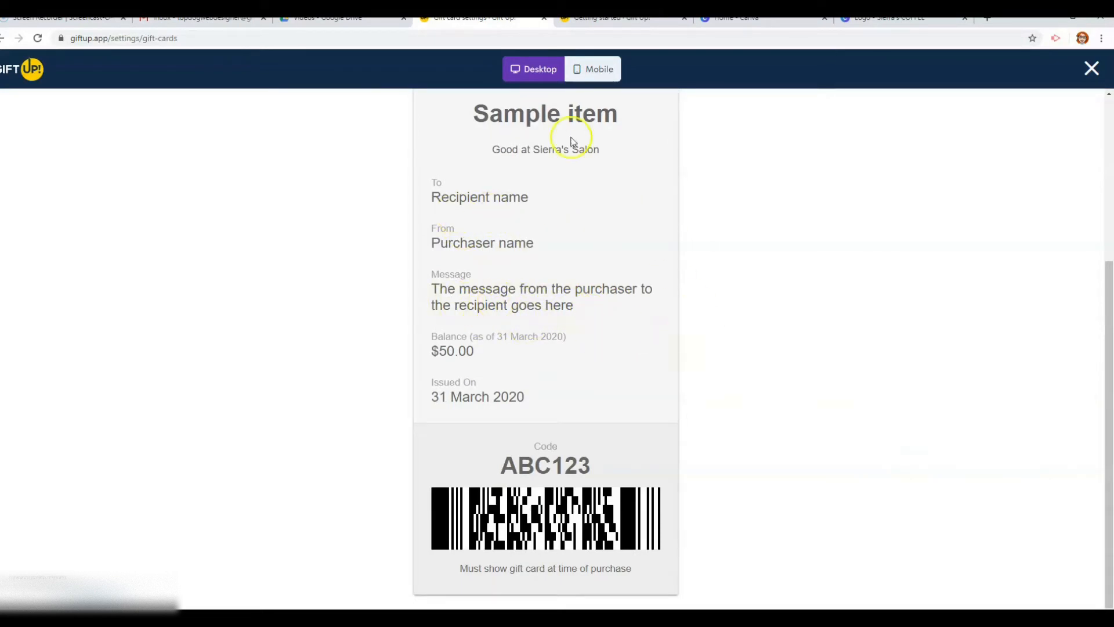
left_click(583, 78)
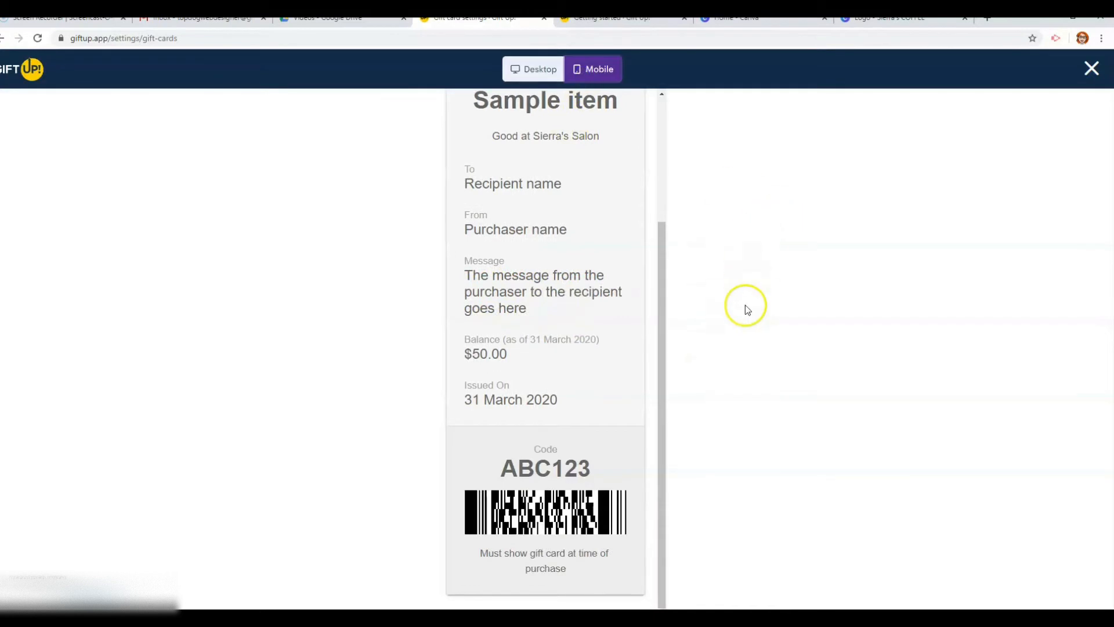
scroll(665, 235, "up", 3)
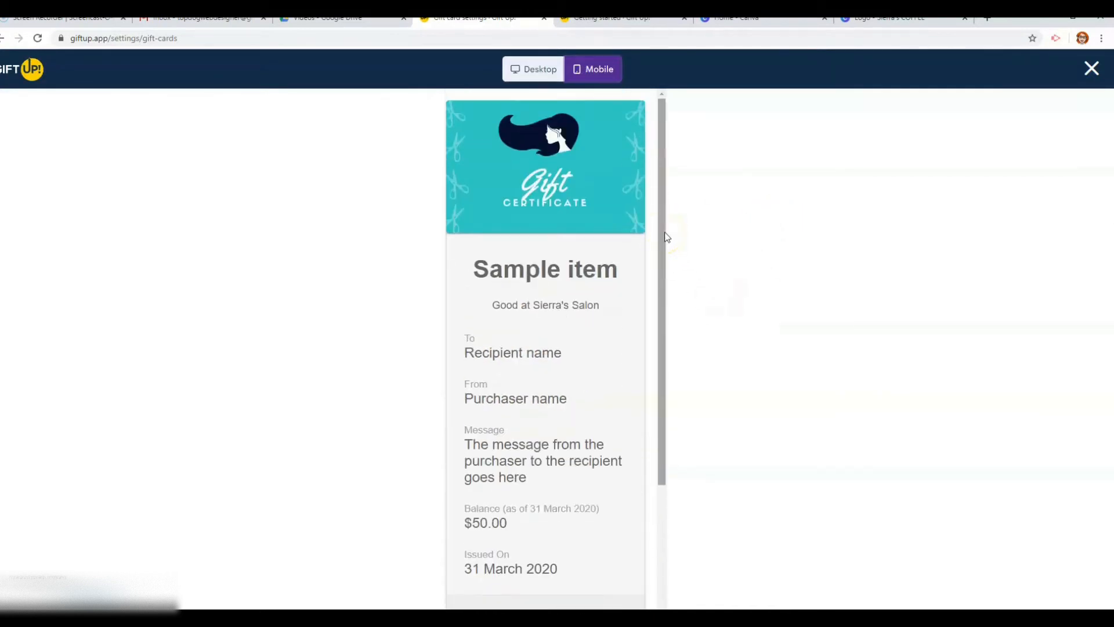
left_click(1091, 69)
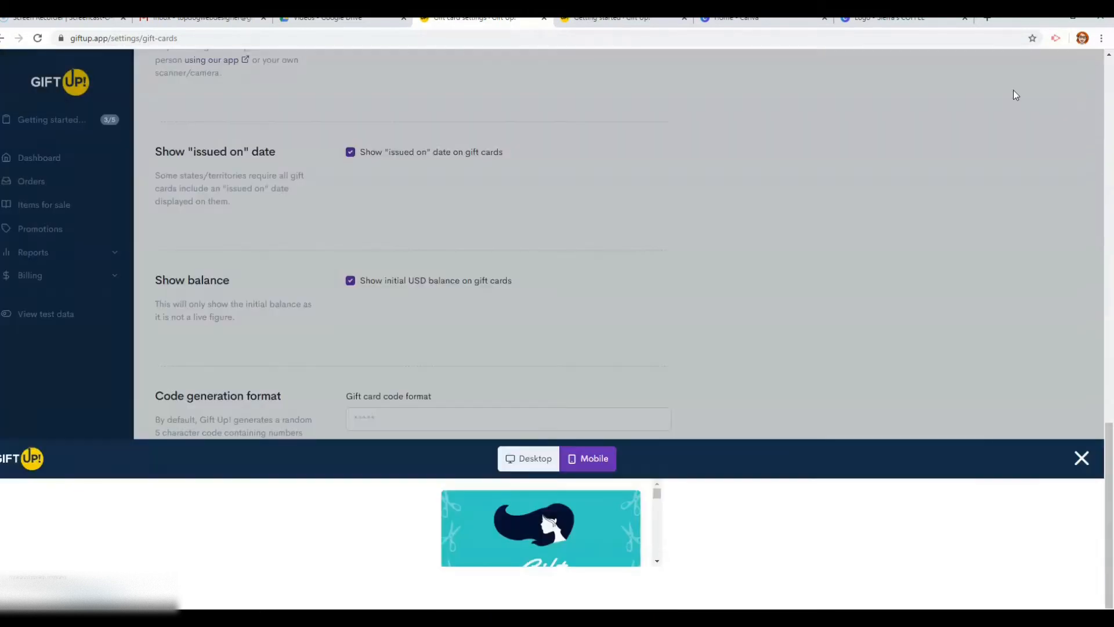
Save the gift card settings, then go from Getting started to the items-to-sell page
left_click(404, 583)
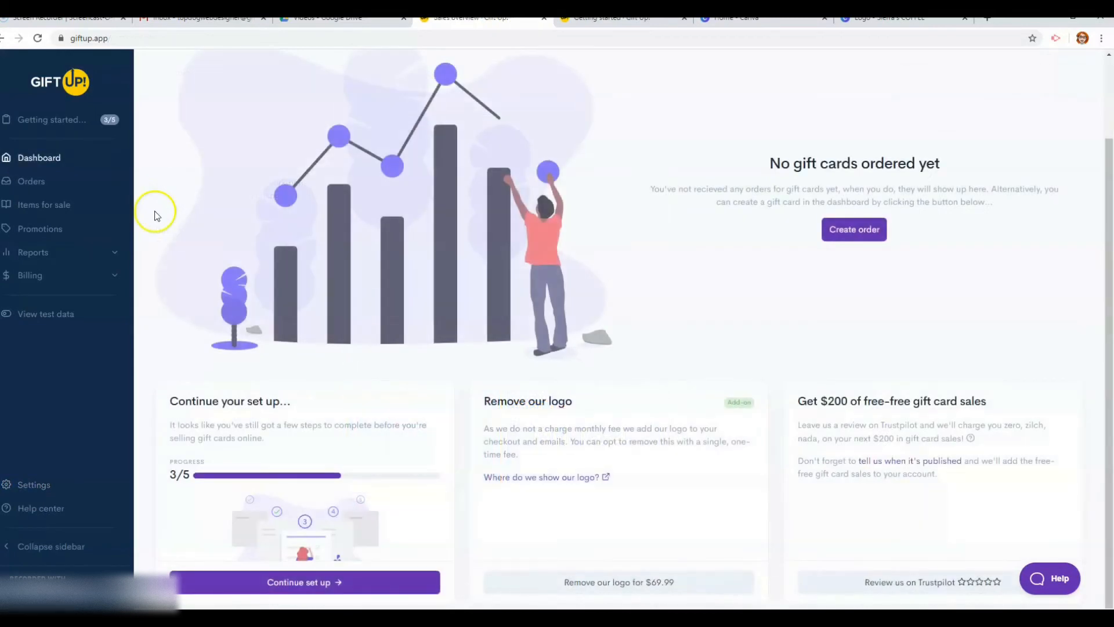
left_click(70, 119)
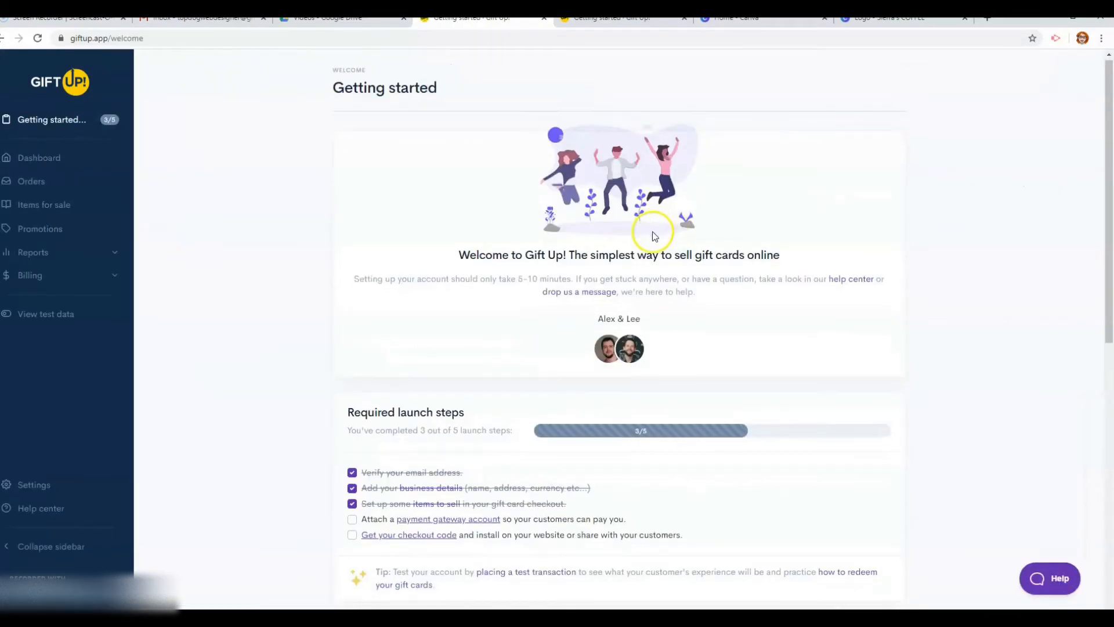
scroll(532, 416, "down", 1)
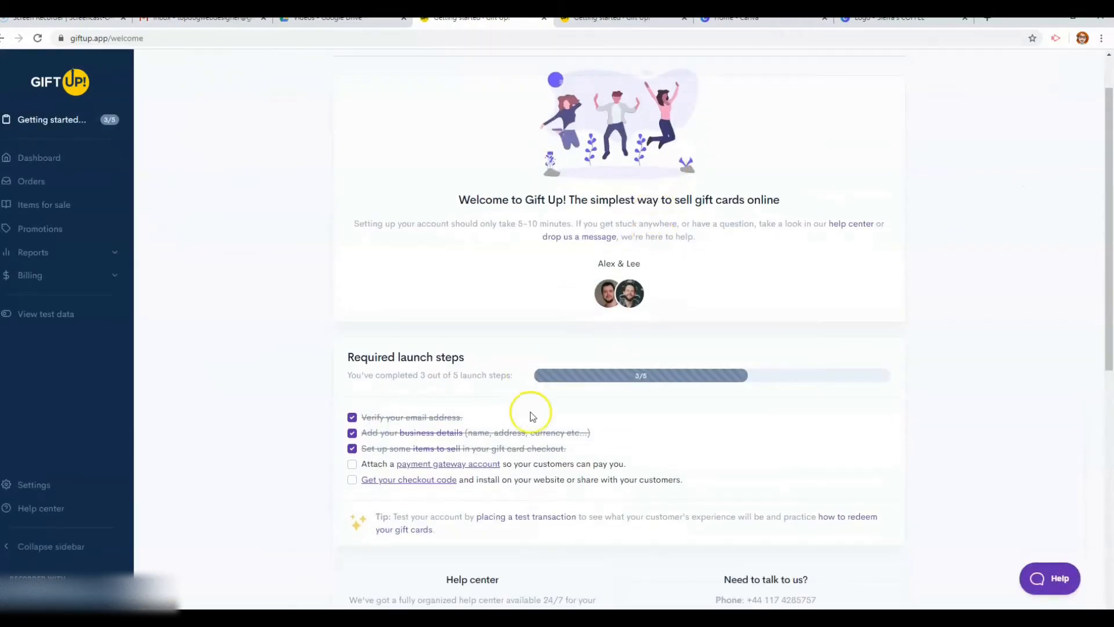
left_click(424, 449)
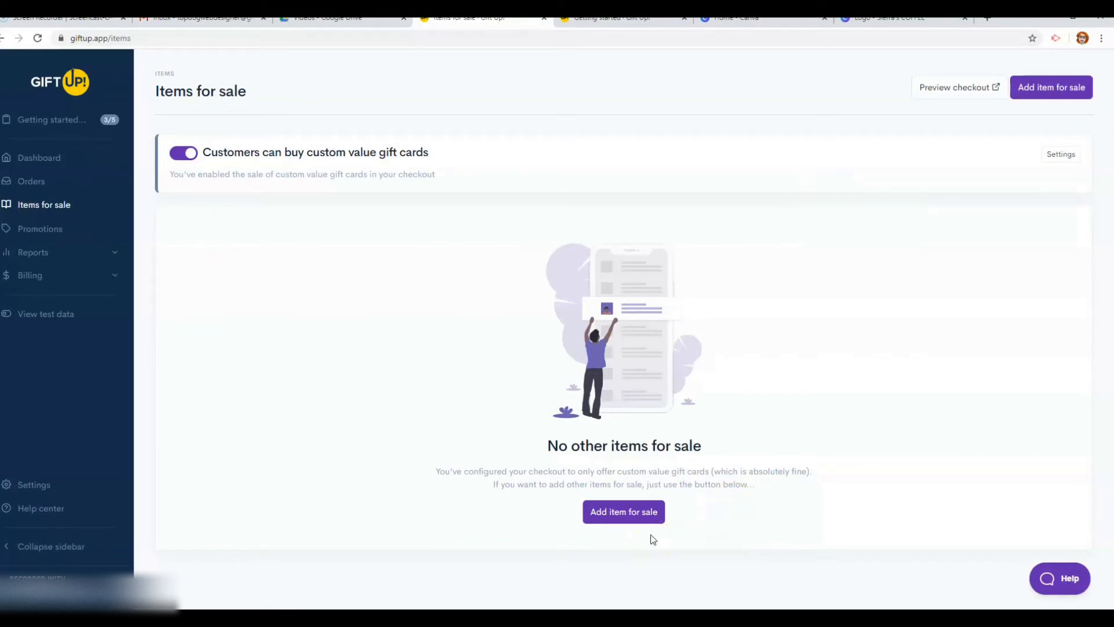
Add a new item for sale named 'Deluxe Dog Grooming Service' priced at 35
left_click(640, 513)
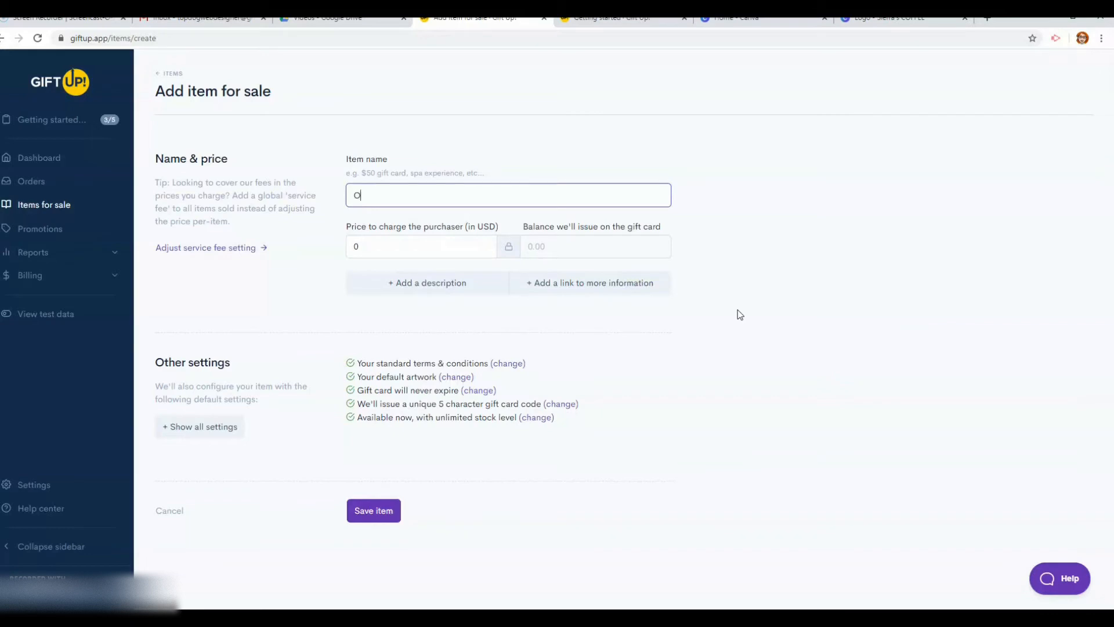
key("BackSpace")
key("BackSpace")
type("Dog ")
type("Delux")
key("BackSpace")
type("e Dog Grooming Service")
left_click(388, 243)
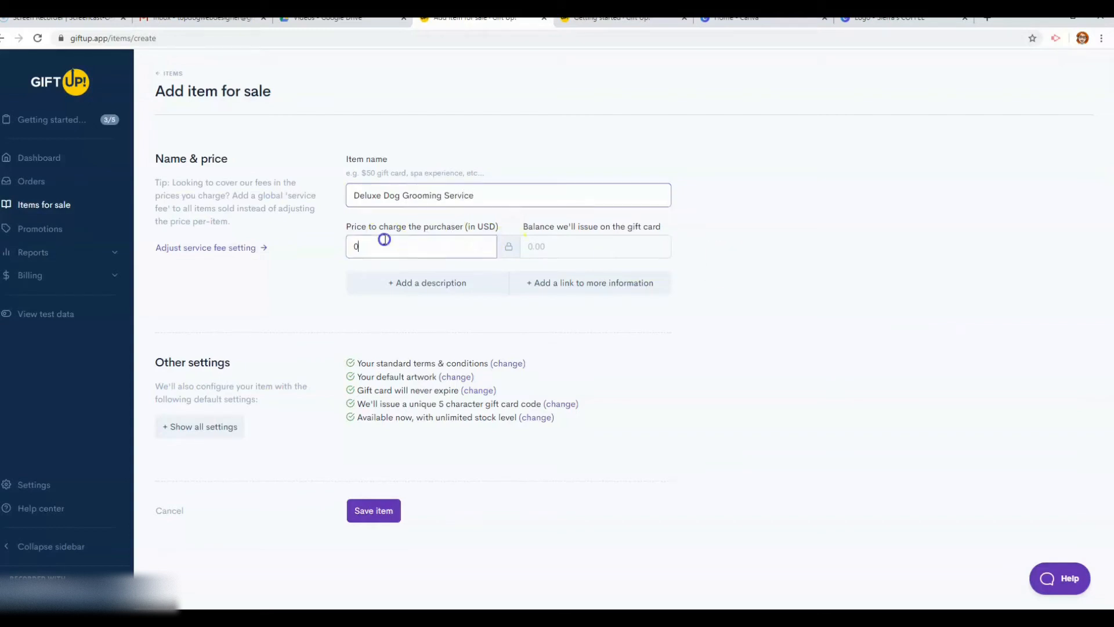
key("BackSpace")
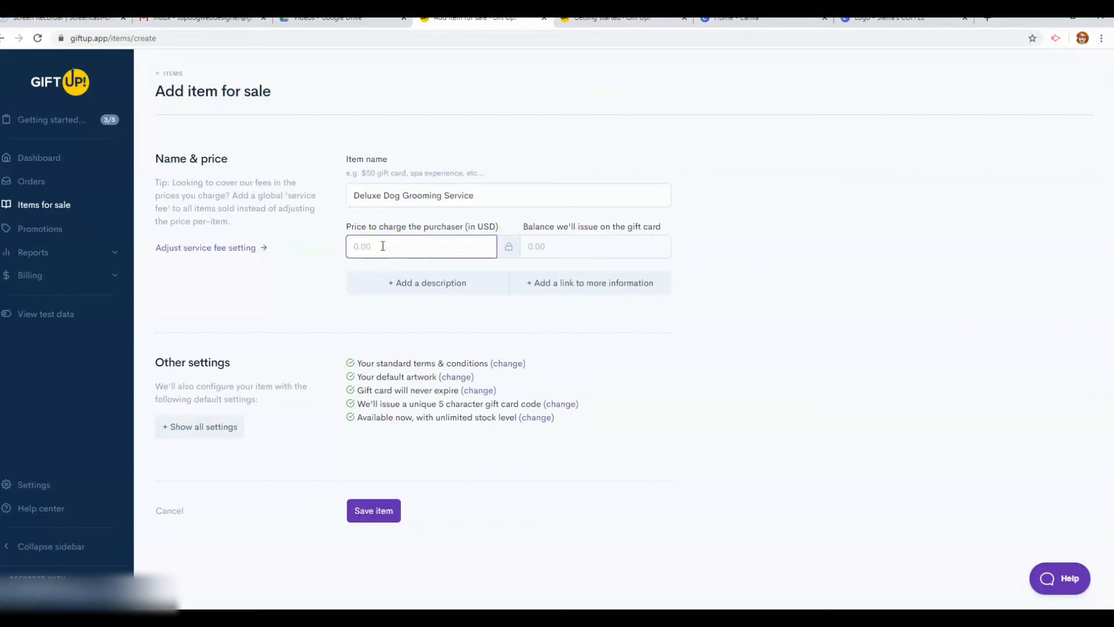
type("35")
Give the item a nail buff, trim and full bath description, save it, and return to Getting started
left_click(480, 290)
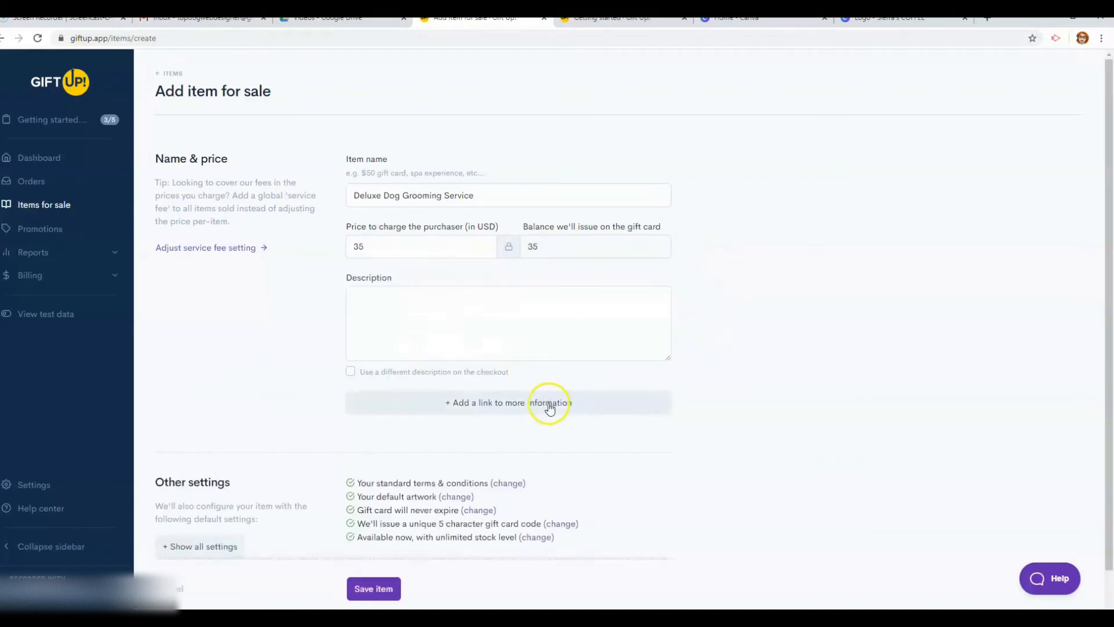
left_click(448, 316)
type("All")
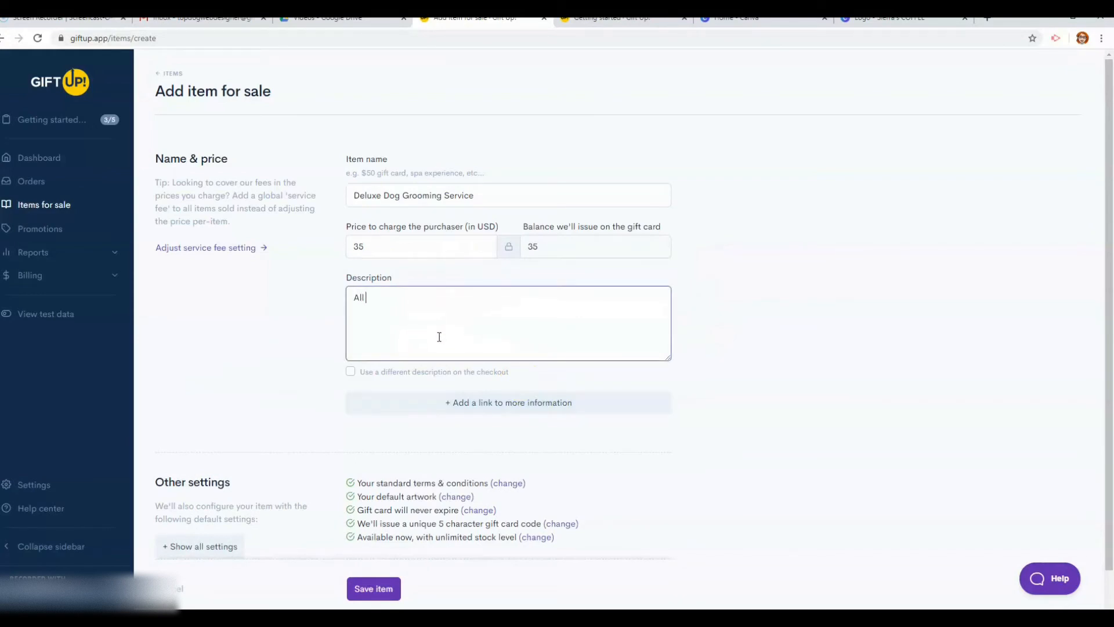
type(" services include nai")
type("l buff and trim")
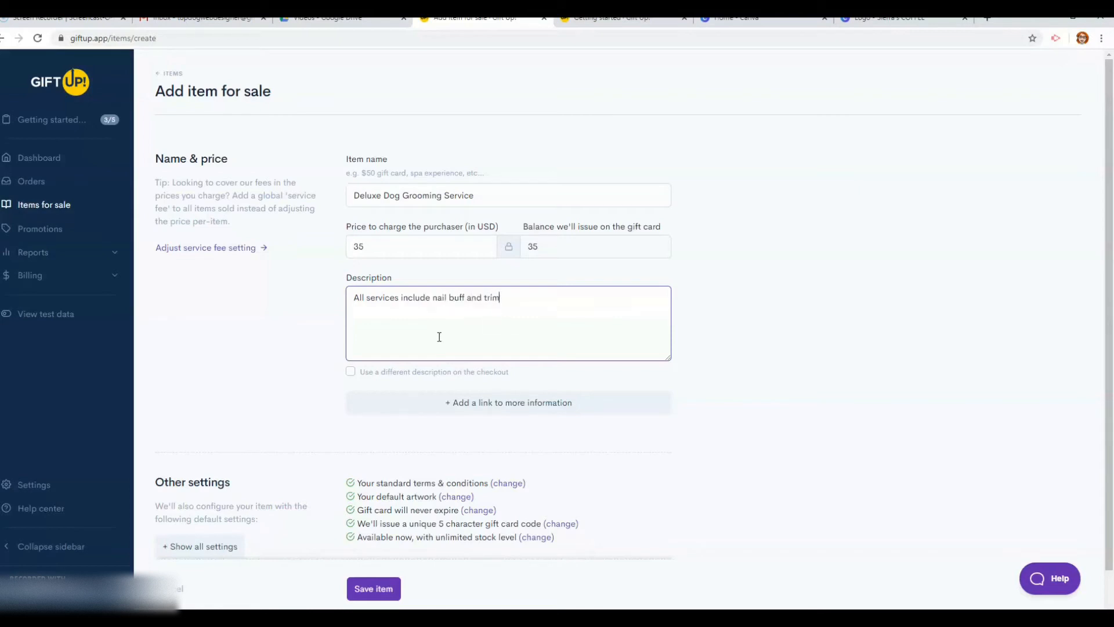
type(" as well as a full bath.")
scroll(813, 307, "down", 1)
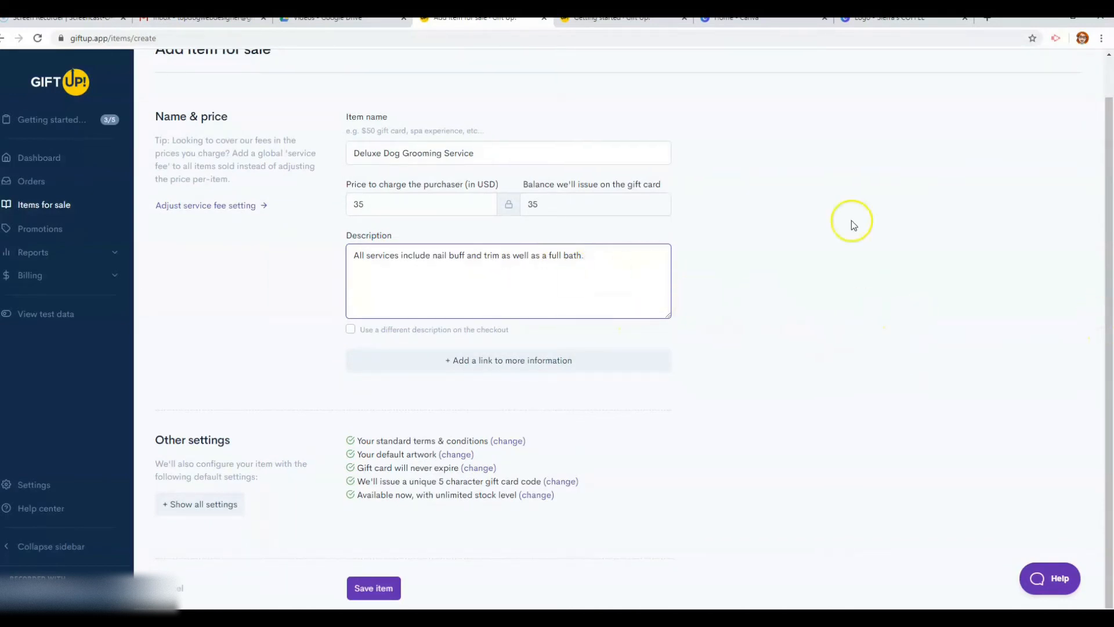
left_click(447, 363)
scroll(620, 415, "down", 1)
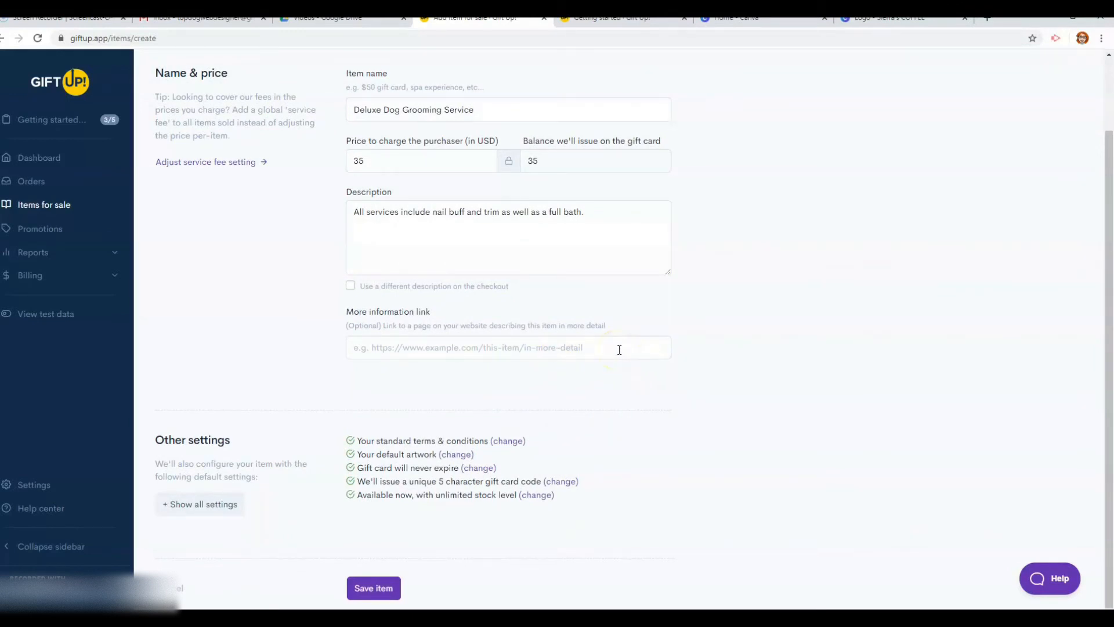
left_click(381, 598)
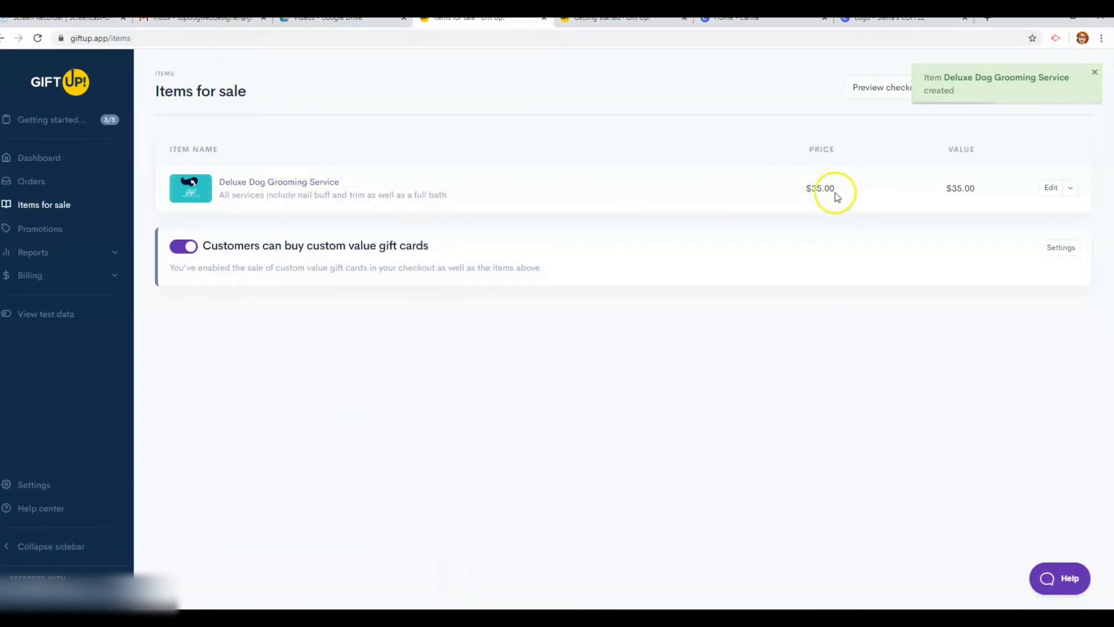
left_click(1072, 191)
left_click(959, 222)
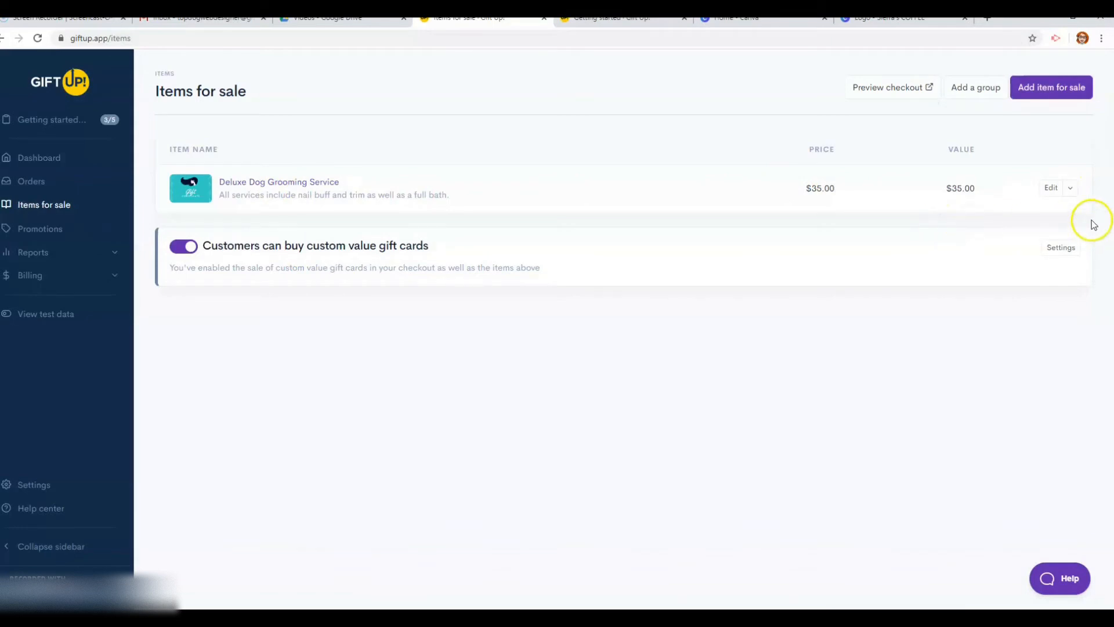
left_click(57, 120)
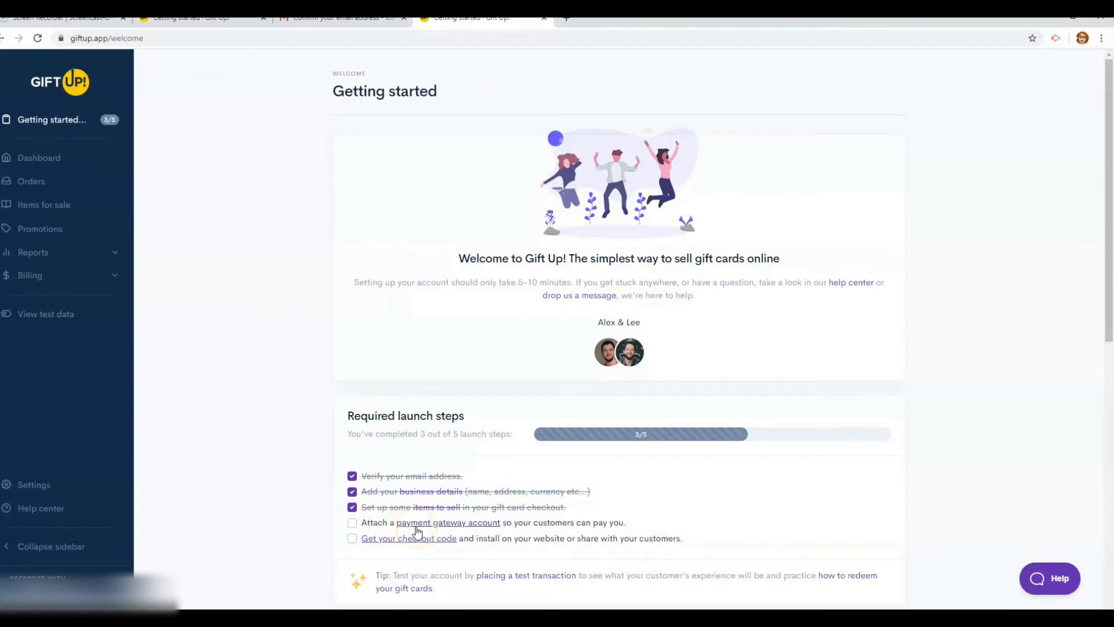
Go to Payment gateways and open the PayPal integration page
left_click(413, 524)
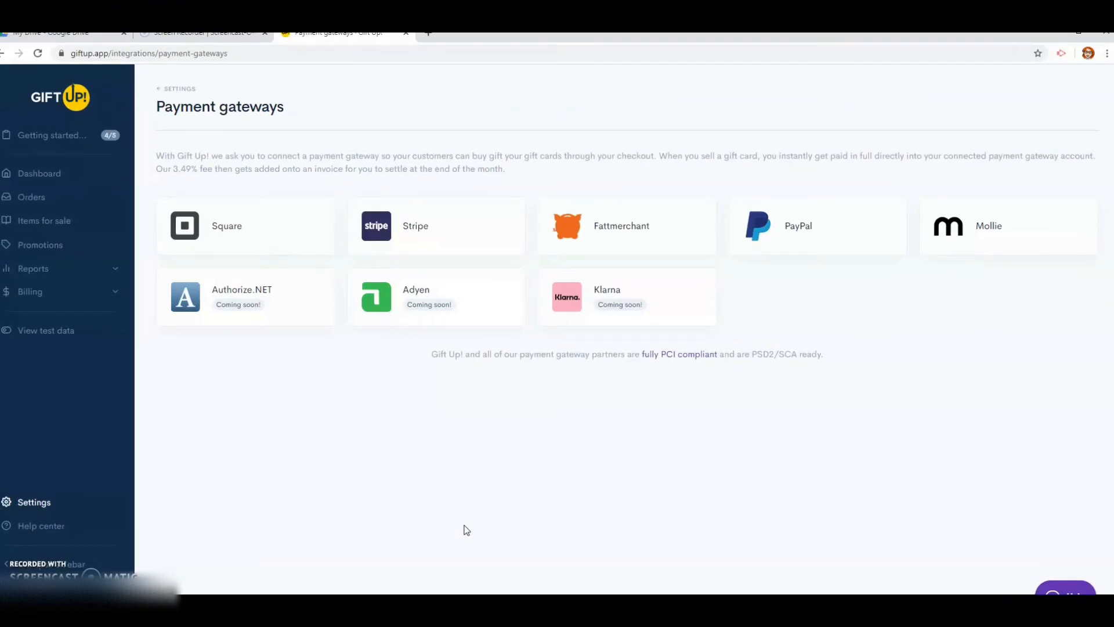
left_click(464, 524)
left_click(472, 516)
left_click(556, 525)
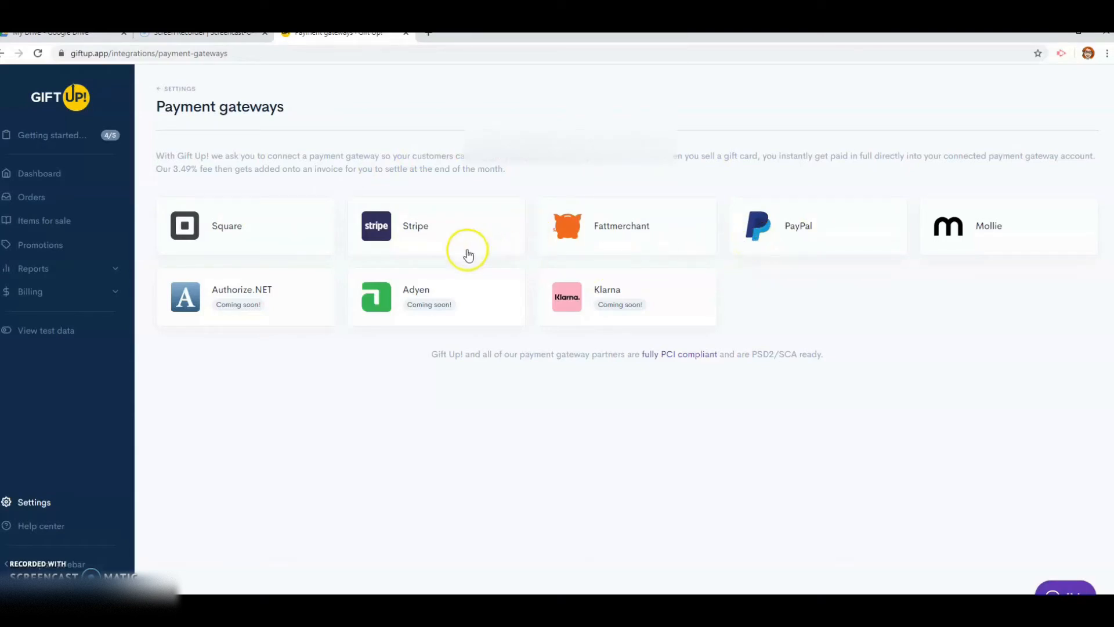
left_click(415, 255)
left_click(822, 246)
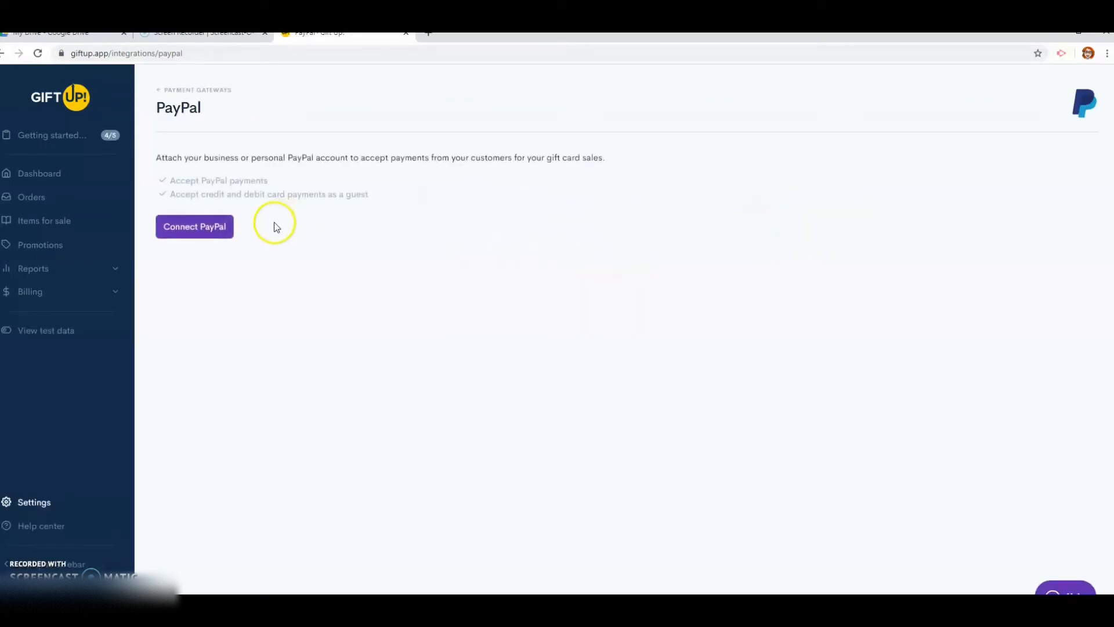
Connect a PayPal account by logging in and agreeing, then return to the launch steps
left_click(212, 233)
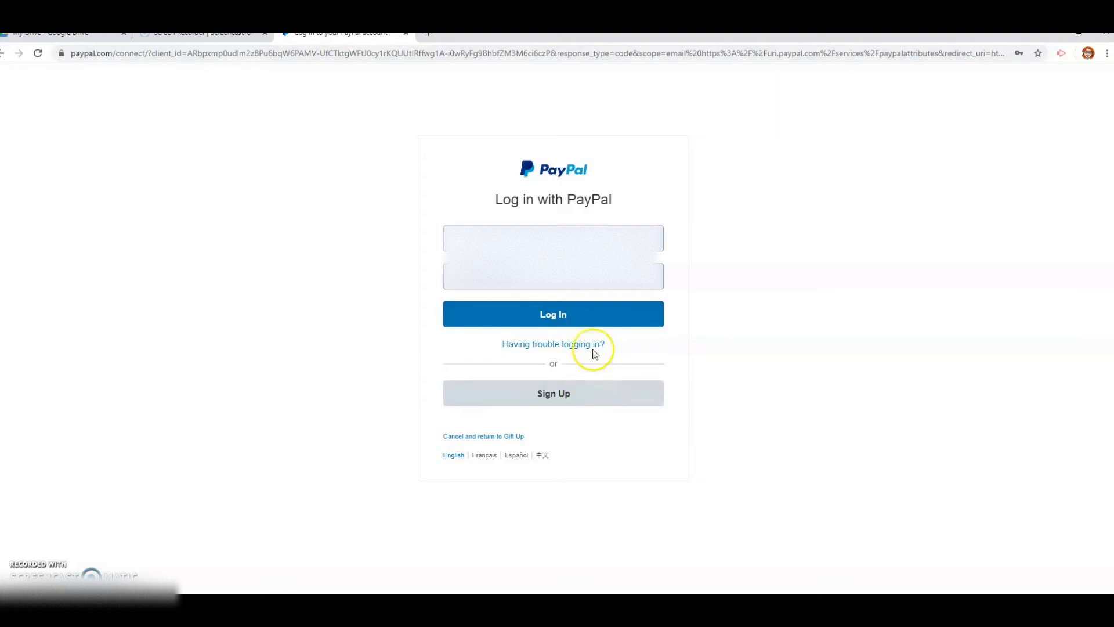
left_click(579, 316)
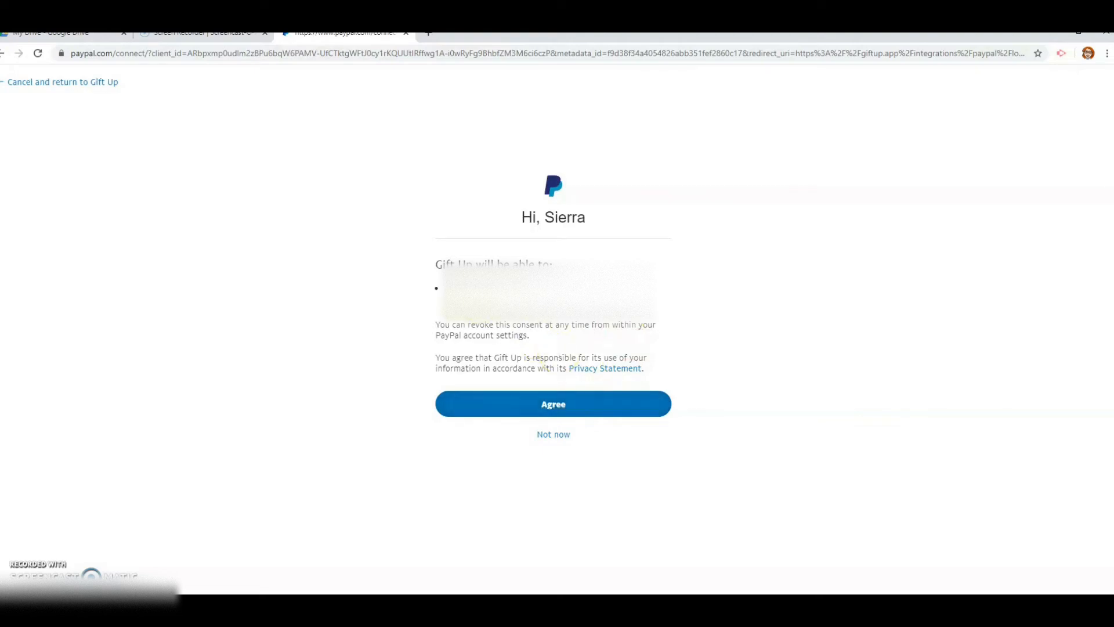
left_click(583, 408)
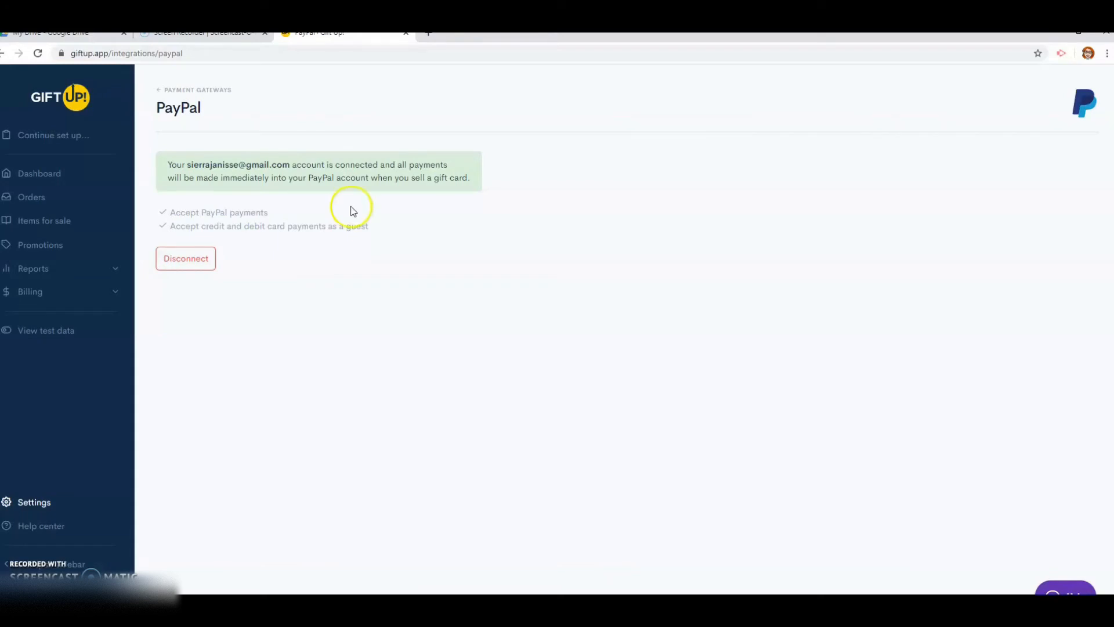
left_click(80, 139)
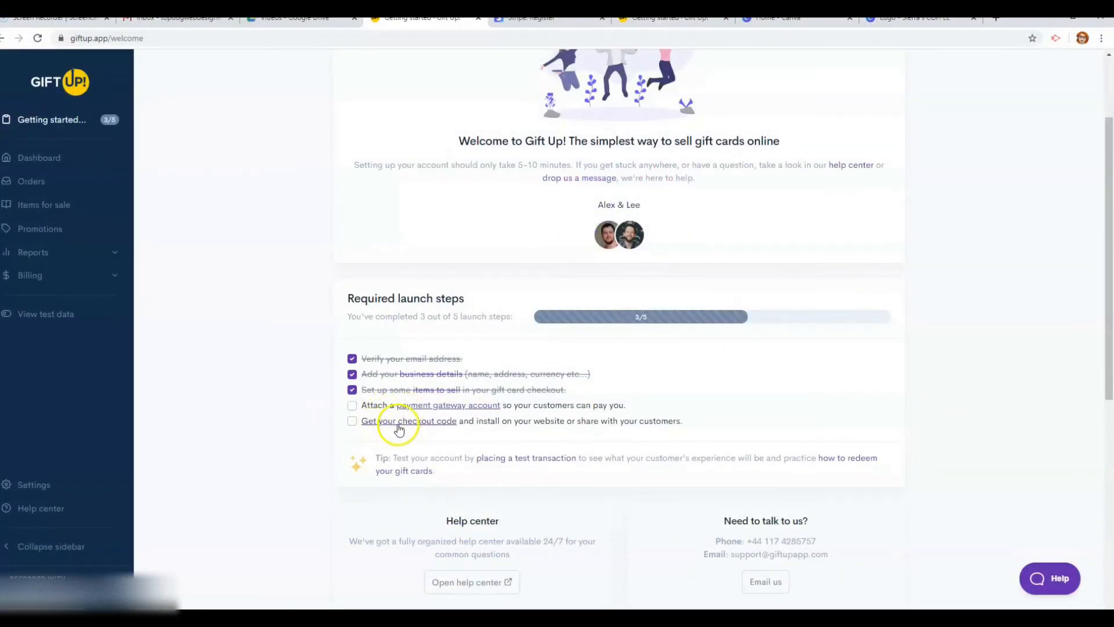
Open the checkout settings via Get your checkout code and scroll through them
left_click(400, 426)
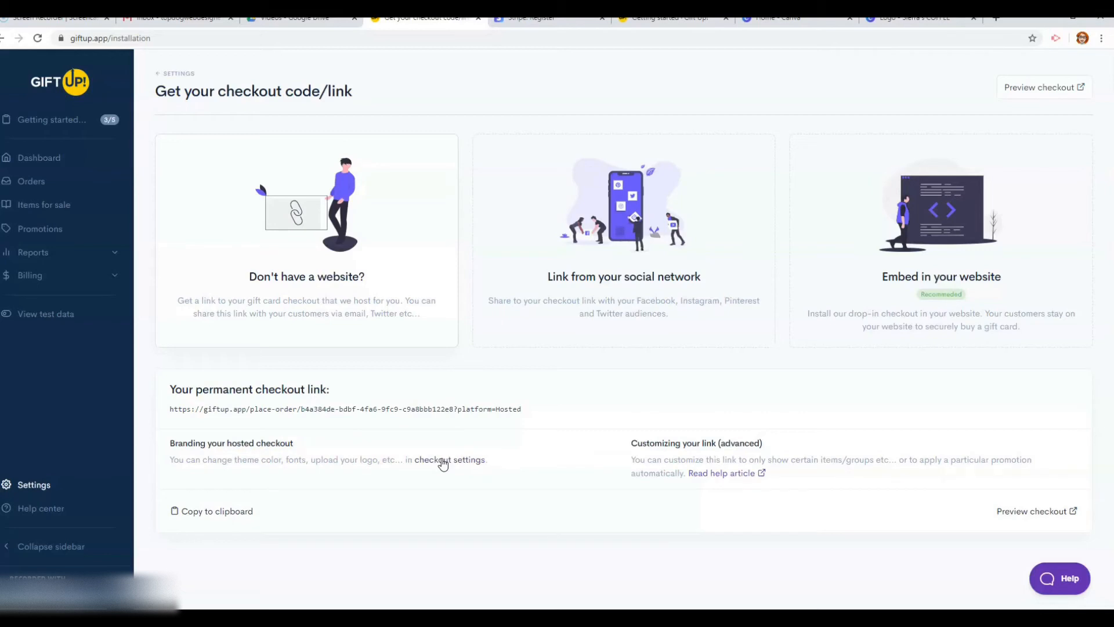
left_click(443, 462)
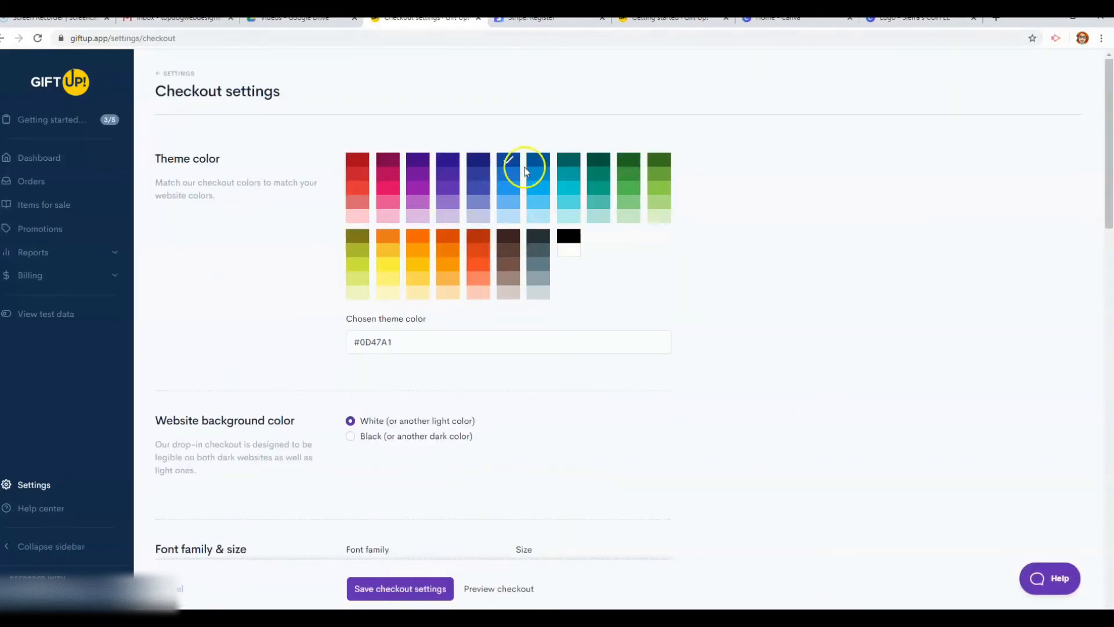
scroll(545, 405, "down", 1)
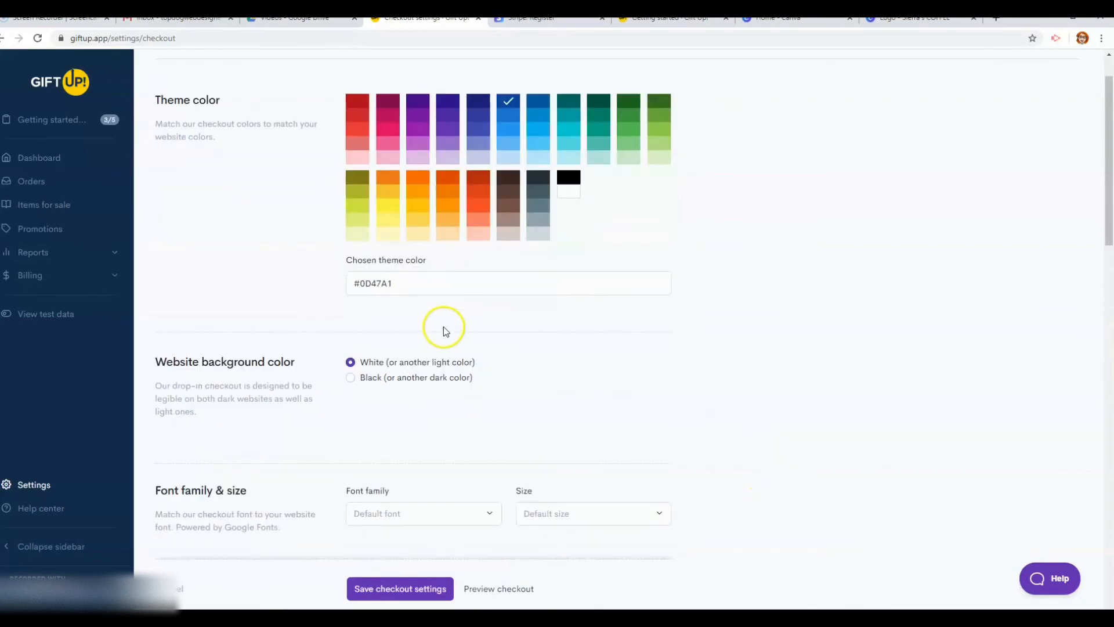
scroll(384, 390, "down", 3)
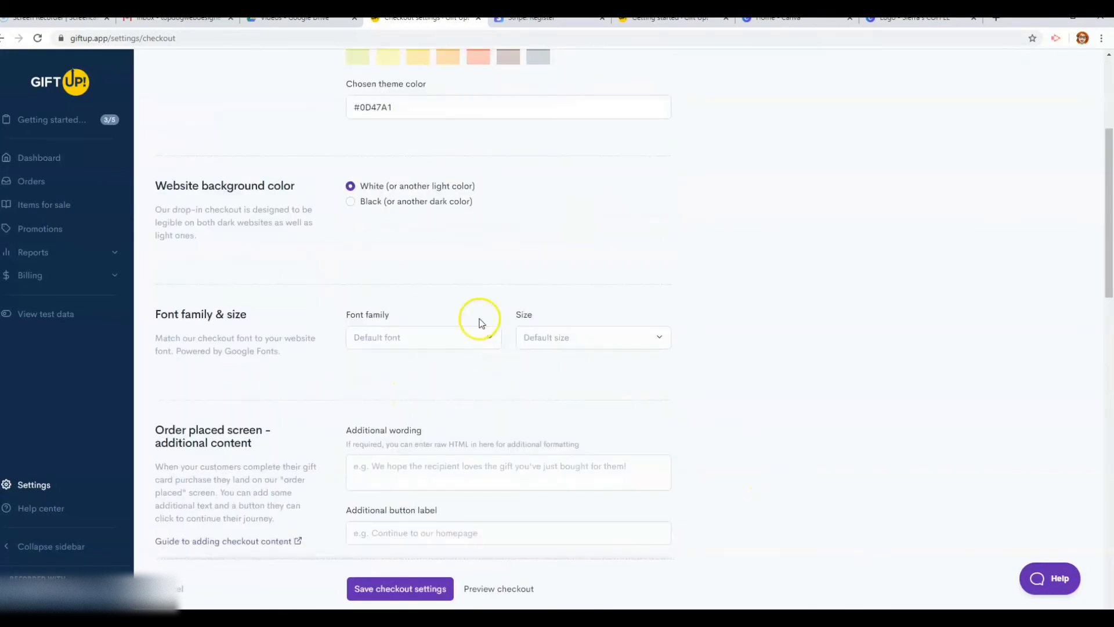
scroll(438, 368, "down", 2)
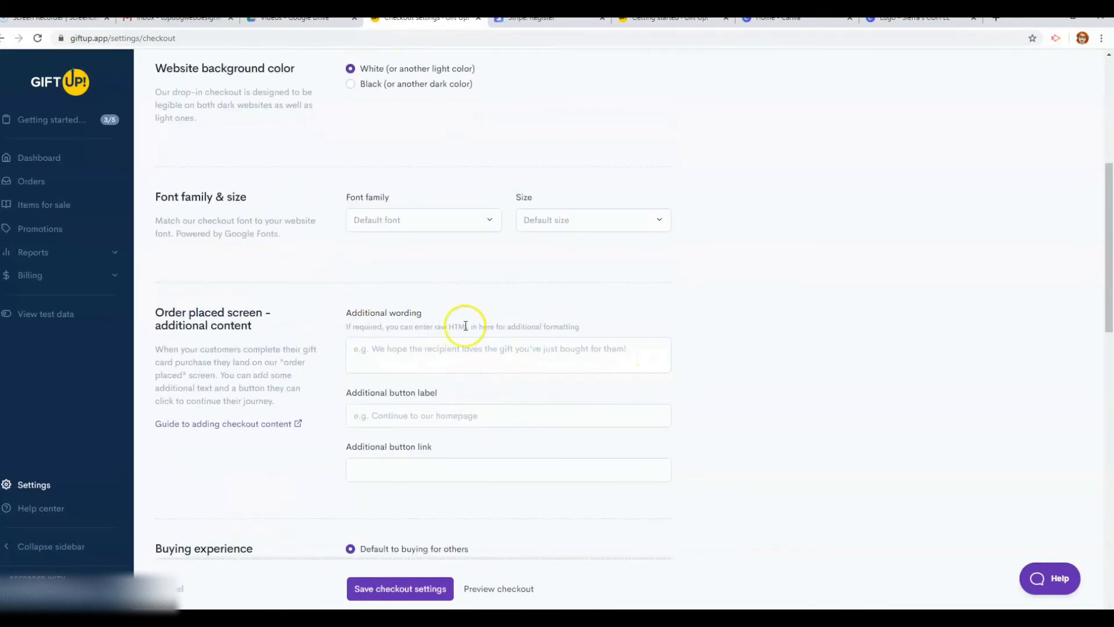
scroll(546, 353, "down", 4)
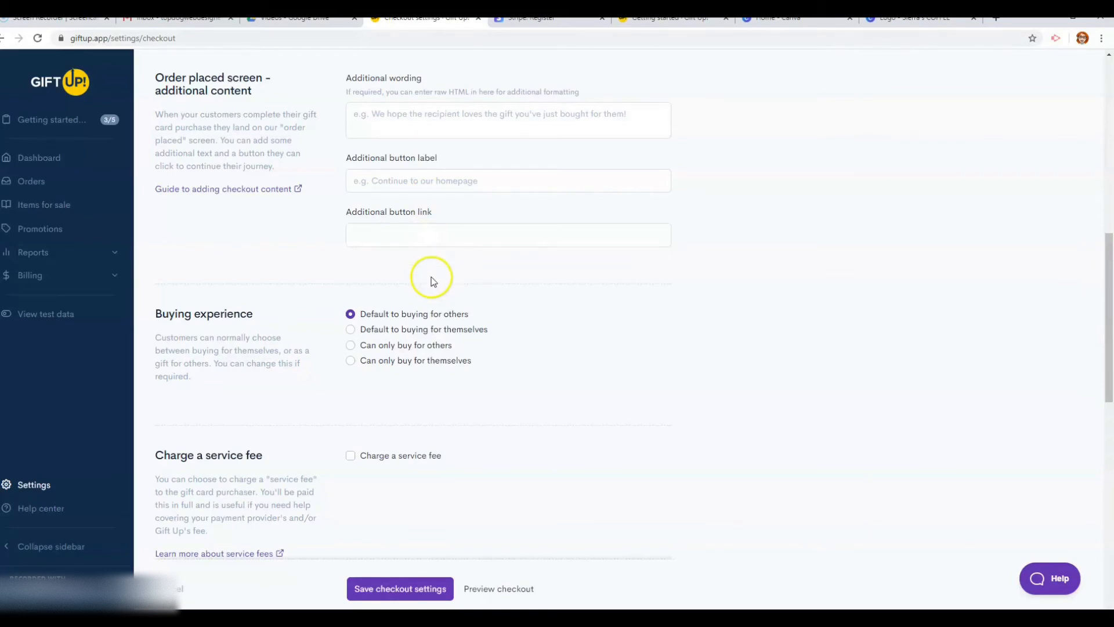
scroll(464, 284, "down", 2)
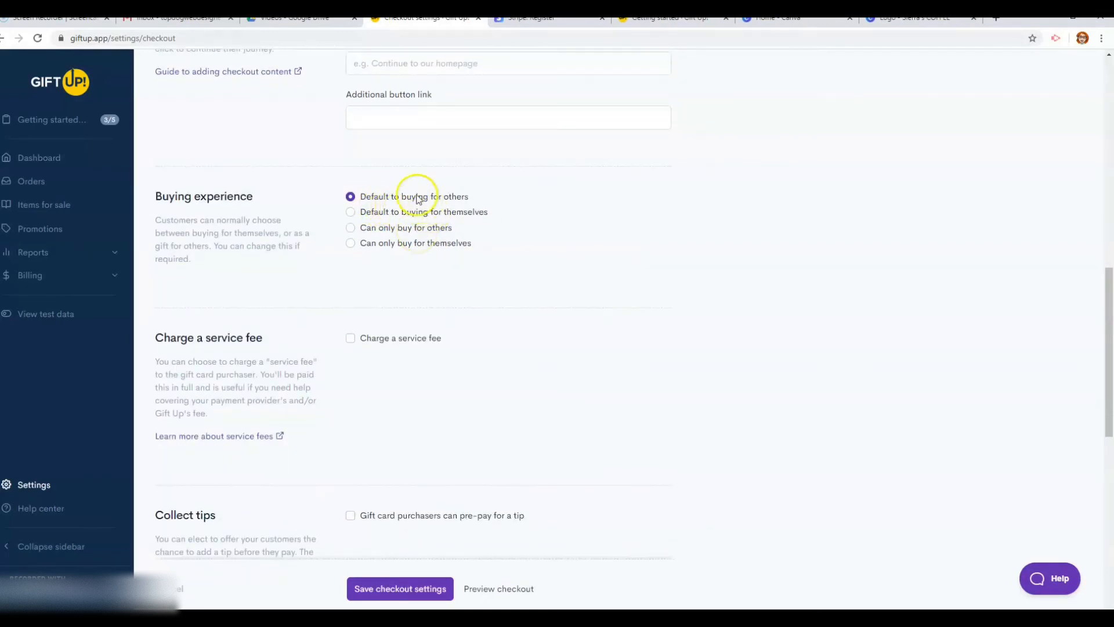
Toggle the buying experience to buying for themselves and back to buying for others
left_click(354, 212)
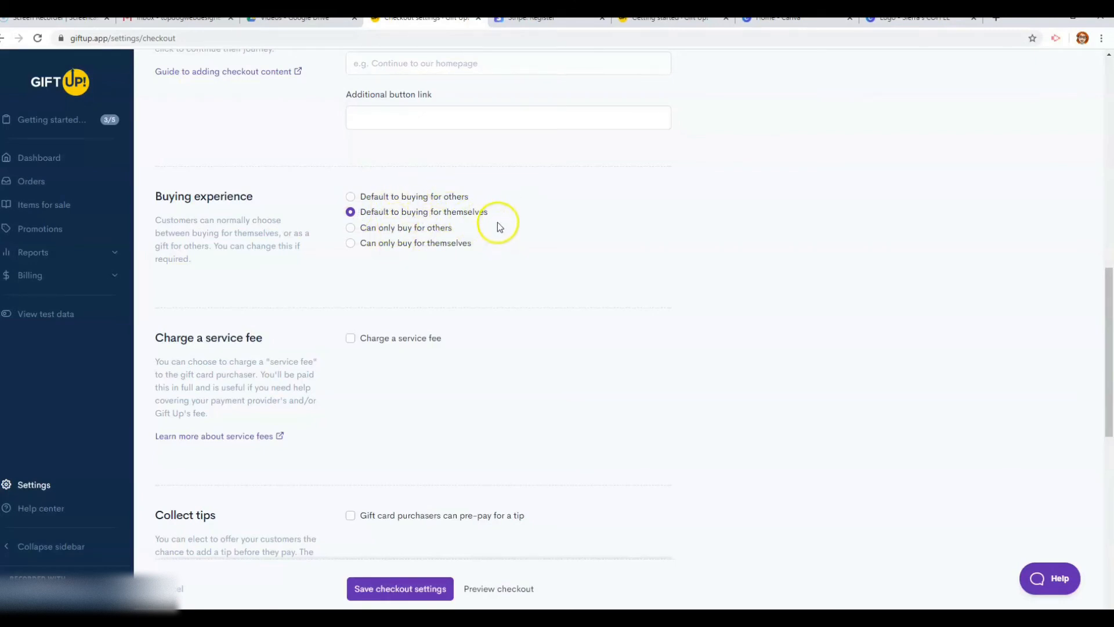
left_click(350, 197)
scroll(620, 406, "down", 3)
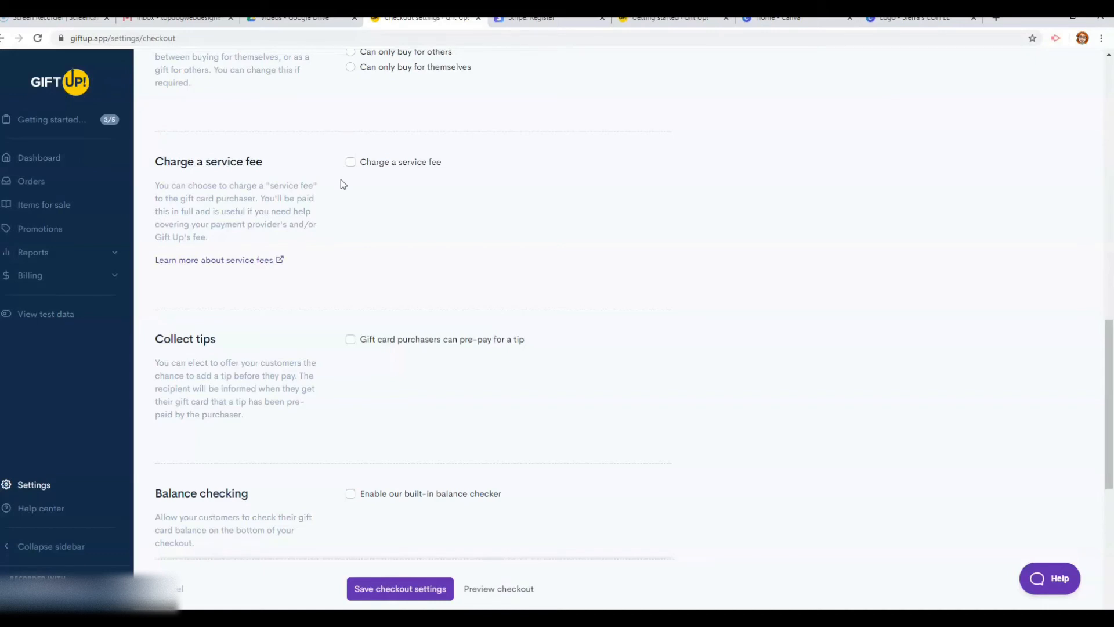
left_click(350, 163)
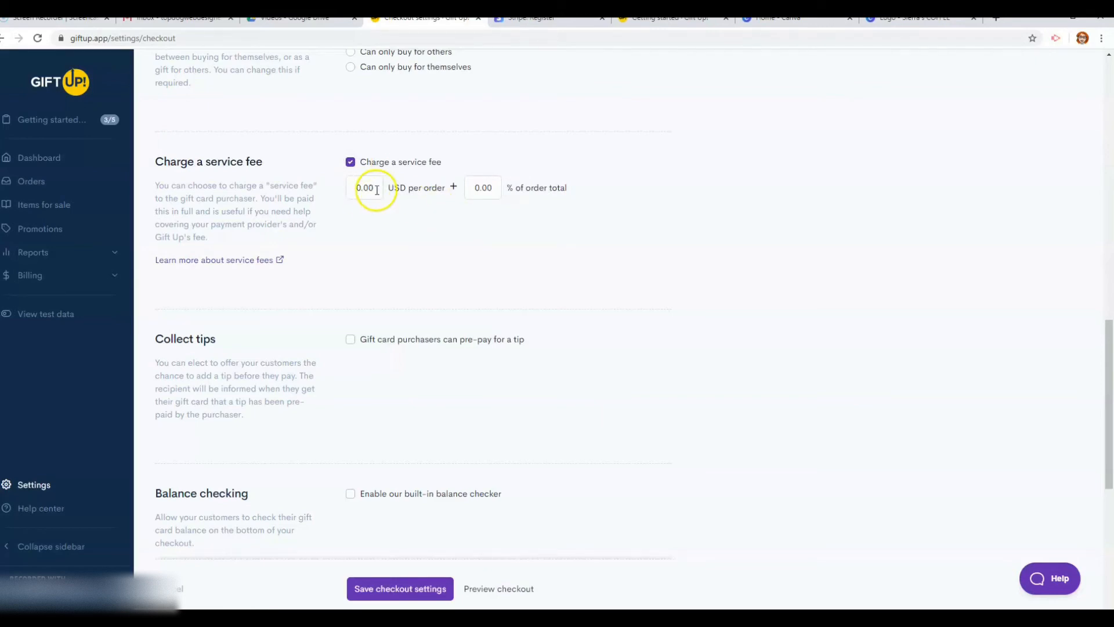
left_click(486, 191)
key("BackSpace")
key("BackSpace")
key("BackSpace")
key("BackSpace")
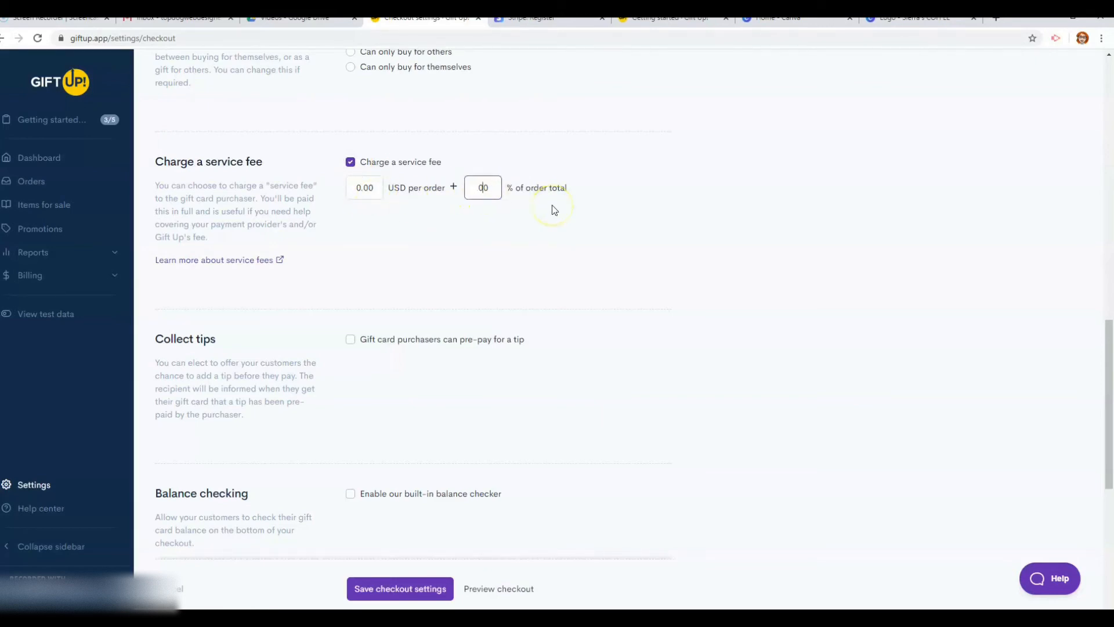
type("3")
key("BackSpace")
left_click(357, 184)
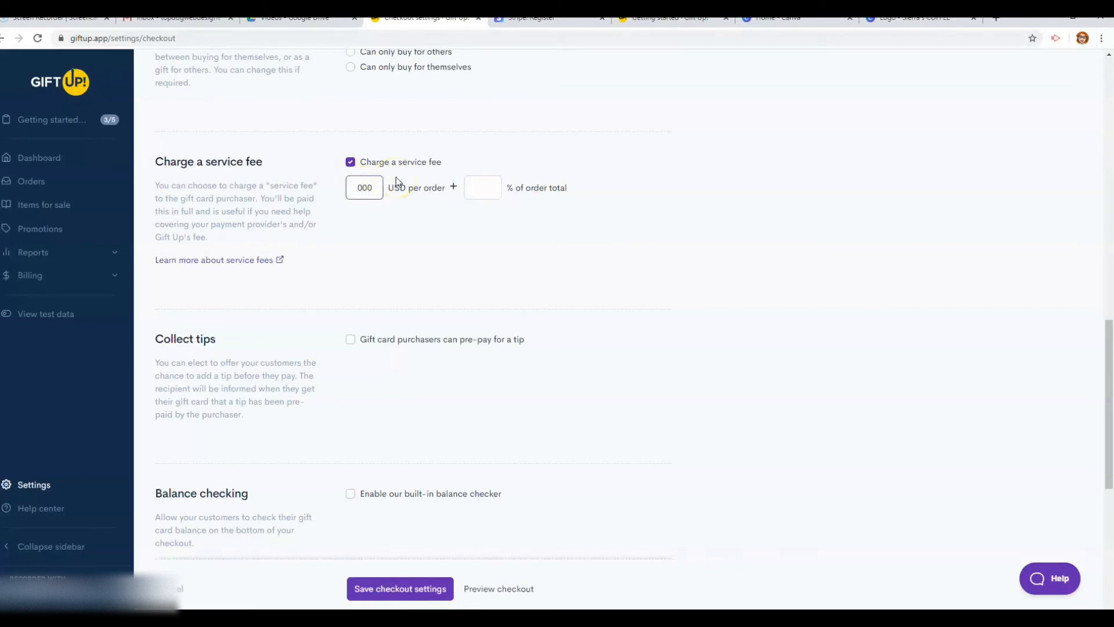
type("3.")
left_click(351, 163)
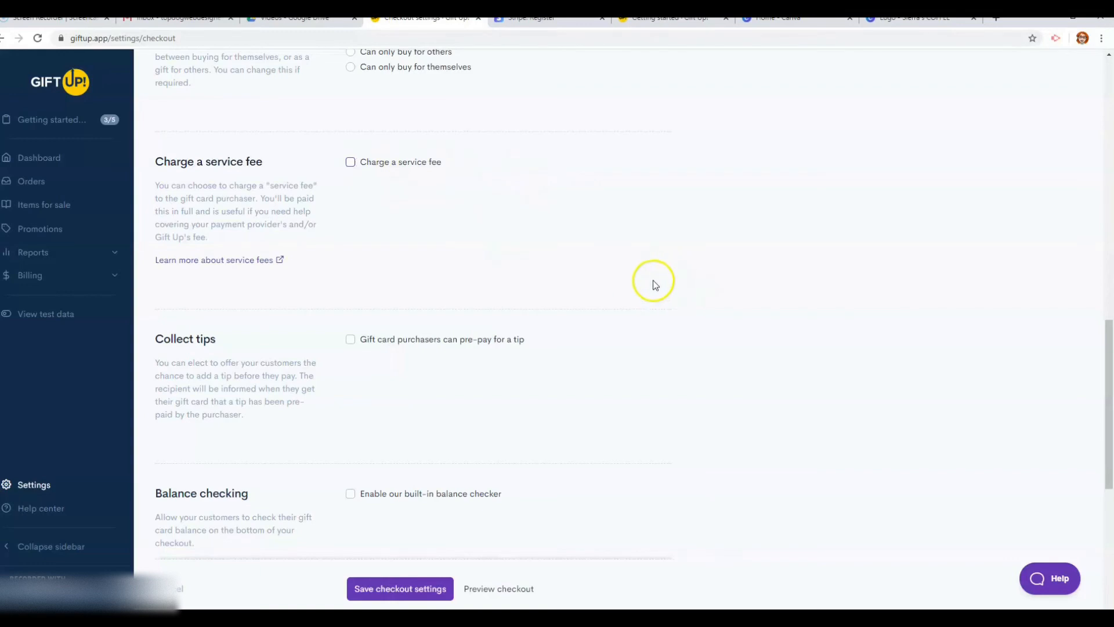
scroll(651, 281, "down", 4)
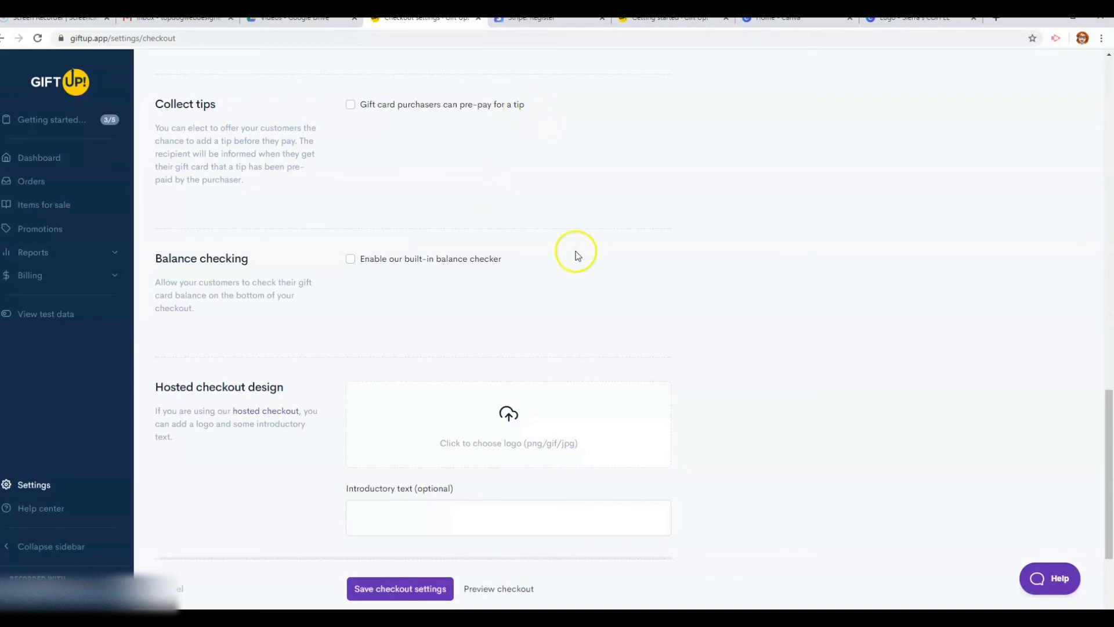
Tick Enable our built-in balance checker and open the hosted checkout logo file picker
scroll(577, 255, "down", 2)
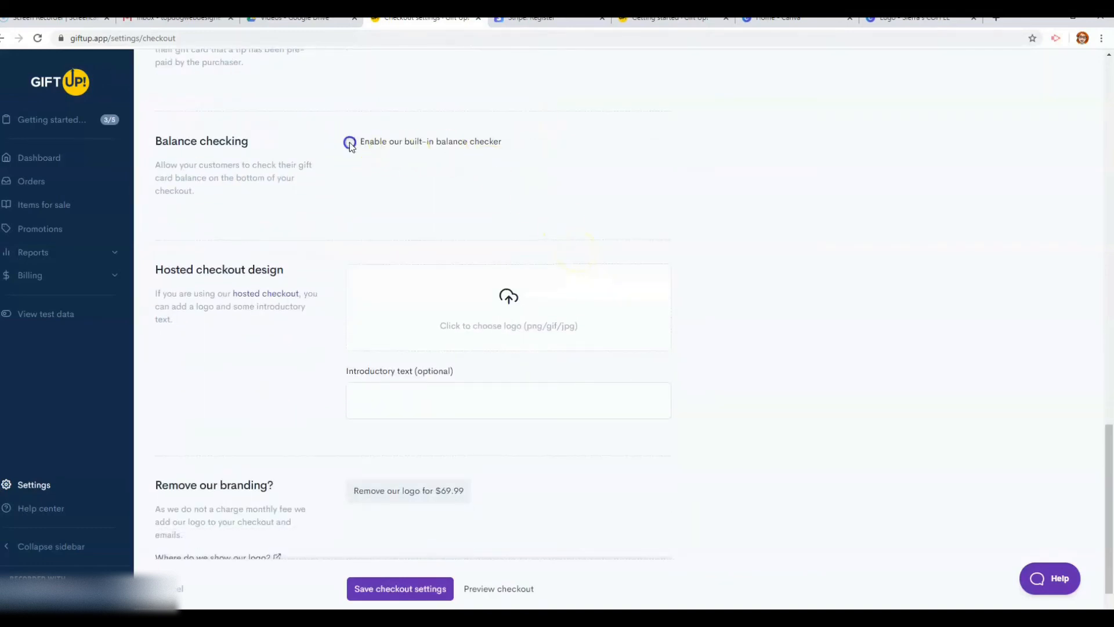
left_click(349, 142)
scroll(387, 171, "down", 1)
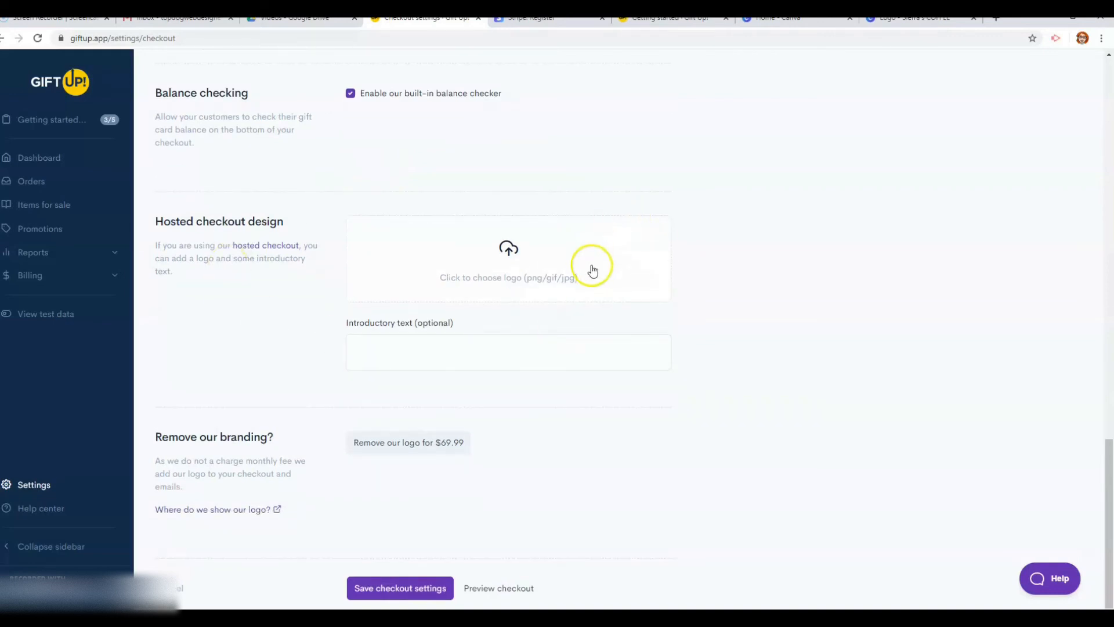
left_click(524, 261)
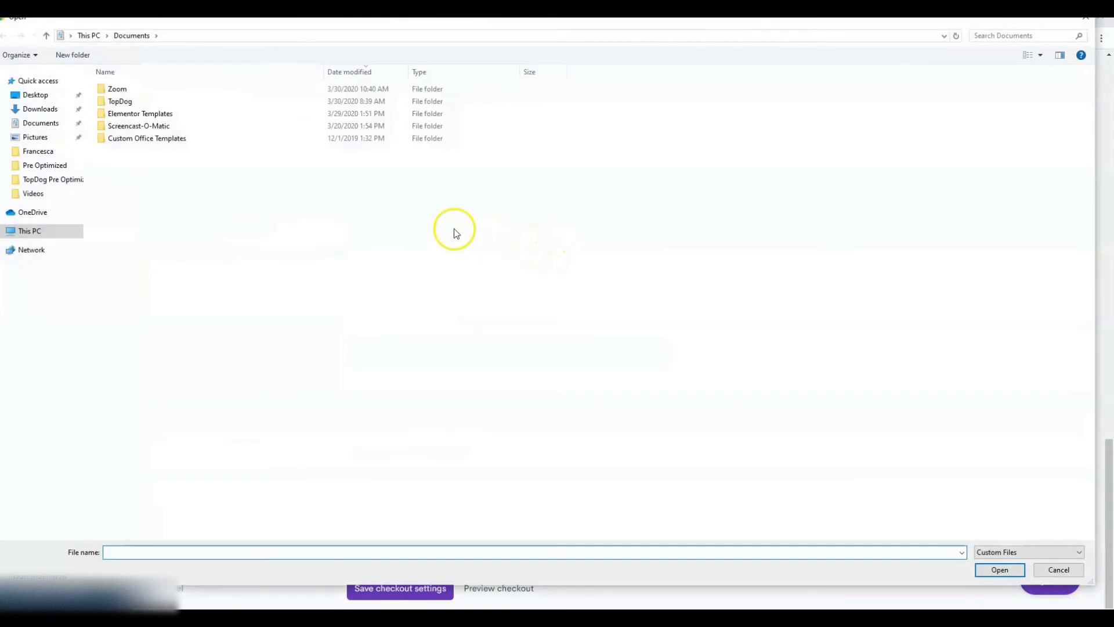
Upload the 'TDD Youtube heading (2)' dog image from Downloads as the checkout logo
left_click(41, 109)
left_click(189, 125)
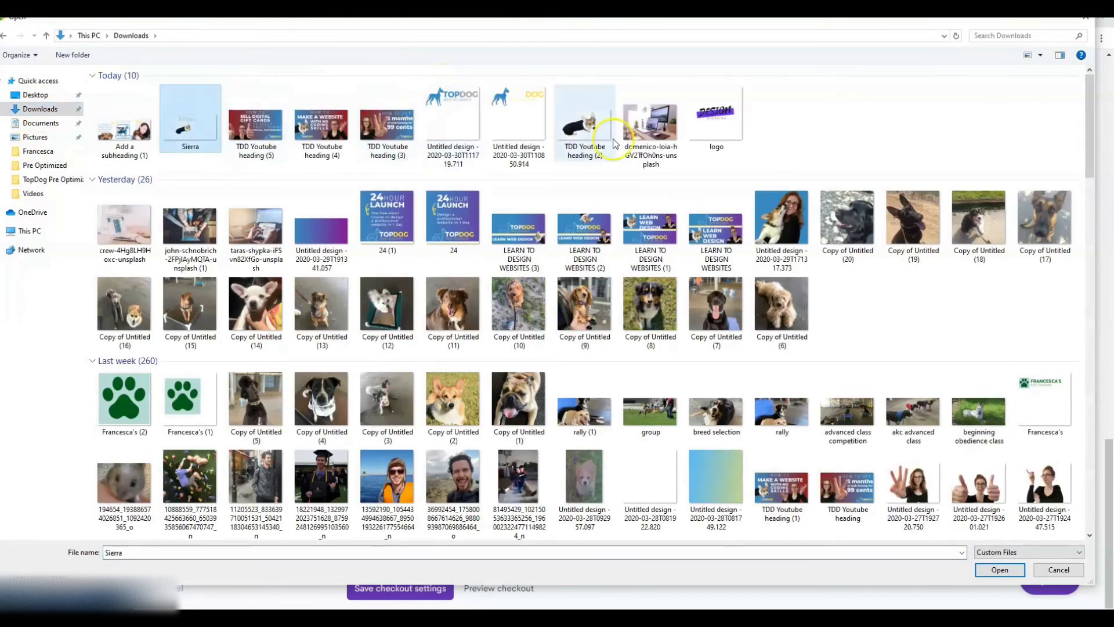
left_click(585, 123)
left_click(999, 570)
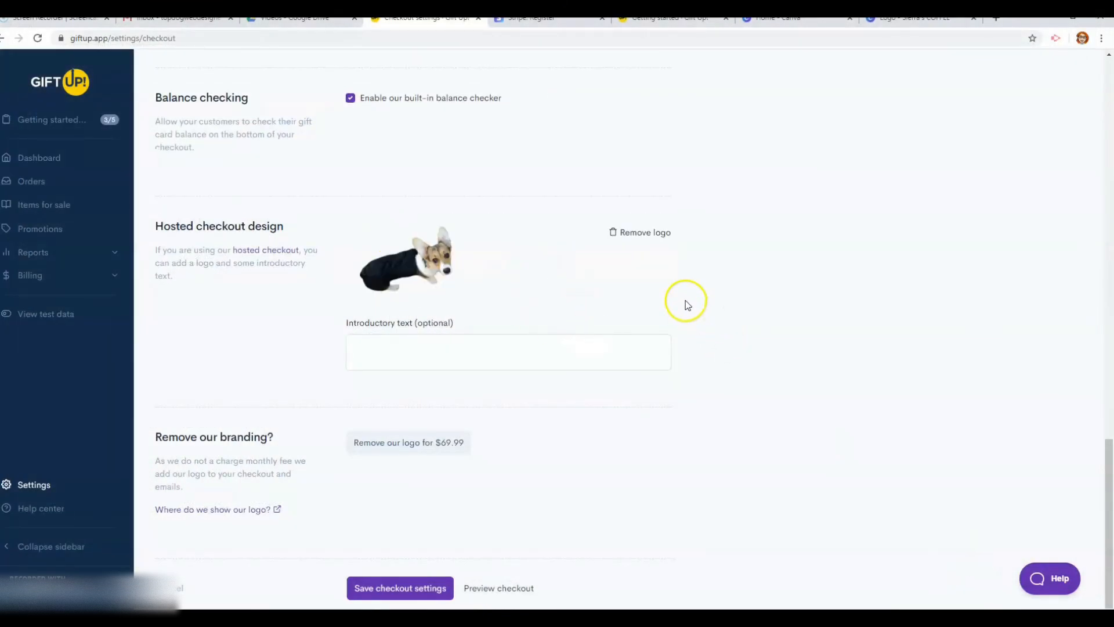
left_click(807, 18)
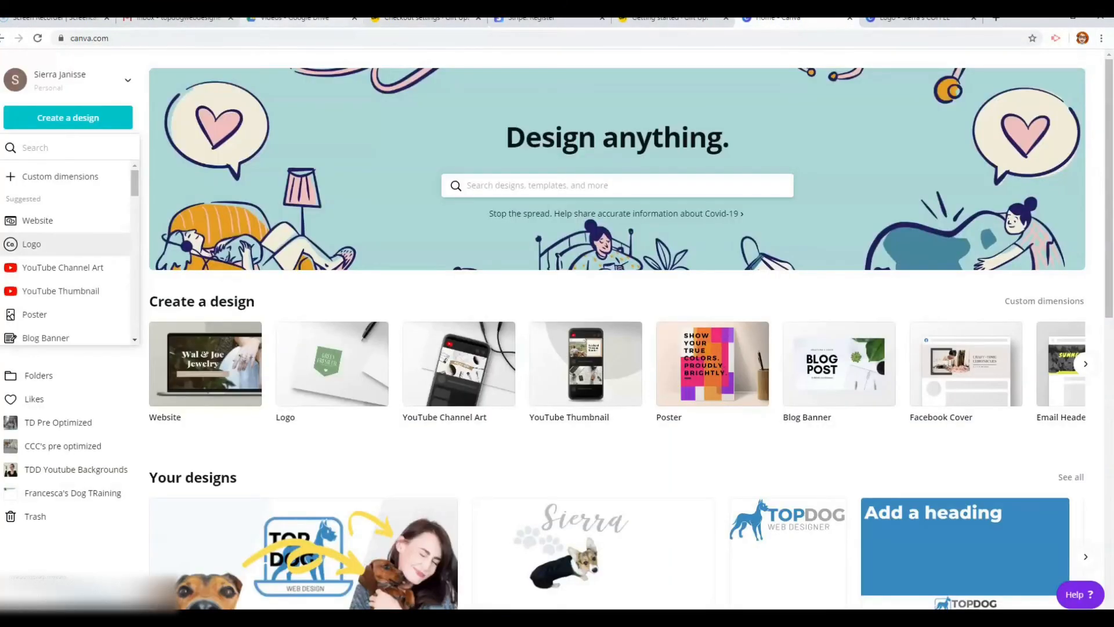
left_click(305, 19)
left_click(180, 19)
left_click(426, 19)
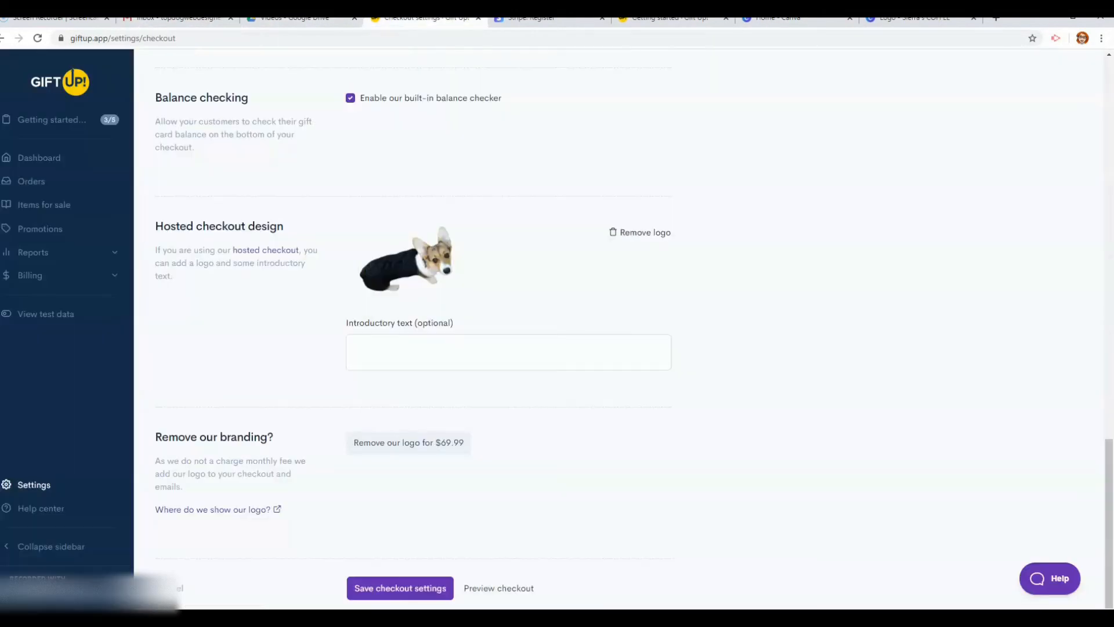
Set the introductory text to 'Grab a gift card! Support local small businesses!' and preview the checkout
left_click(486, 350)
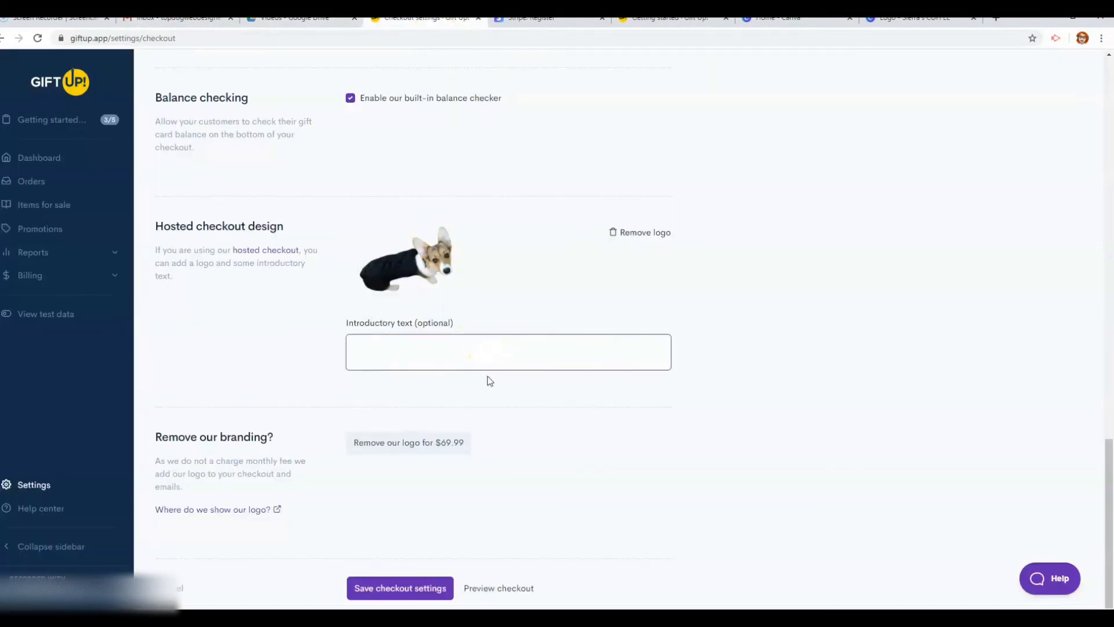
type("Grab a gift card! Support local small")
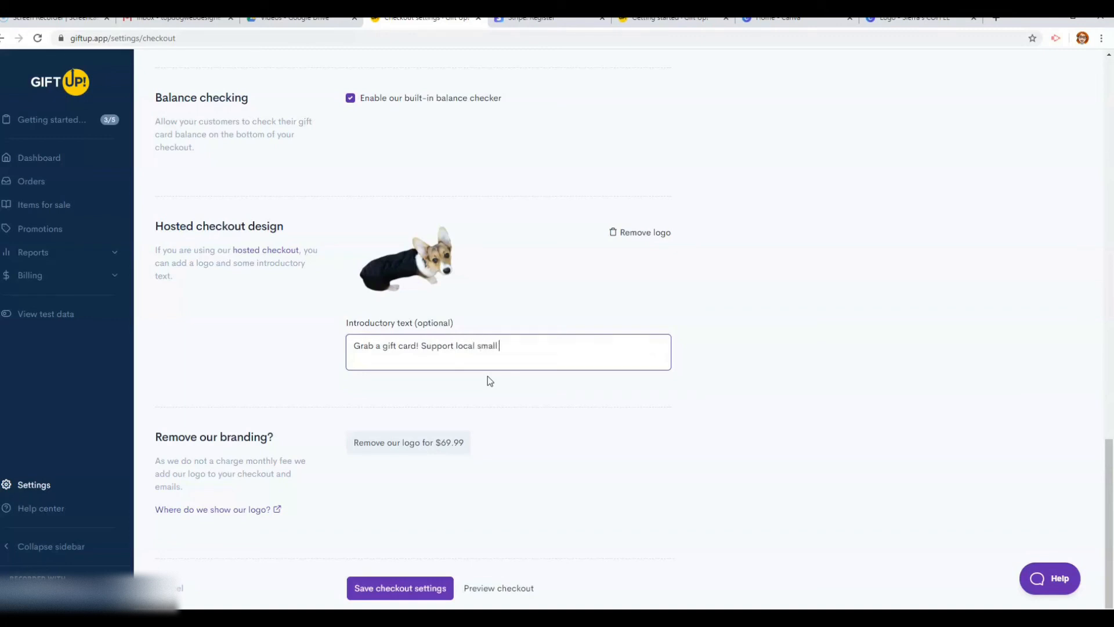
type(" businesses!")
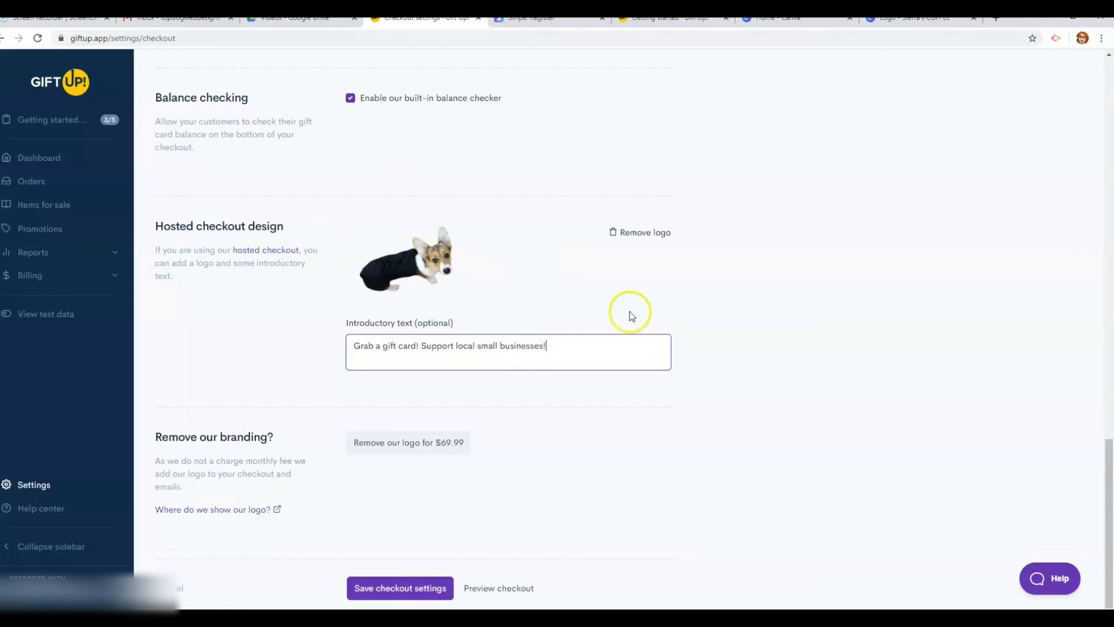
left_click(606, 337)
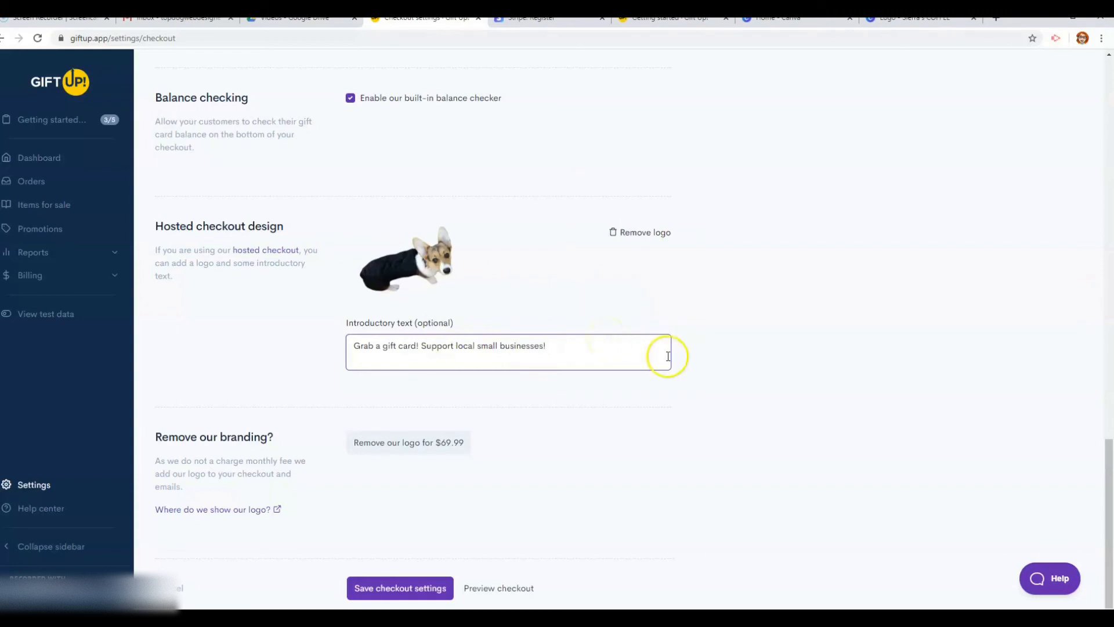
left_click(497, 589)
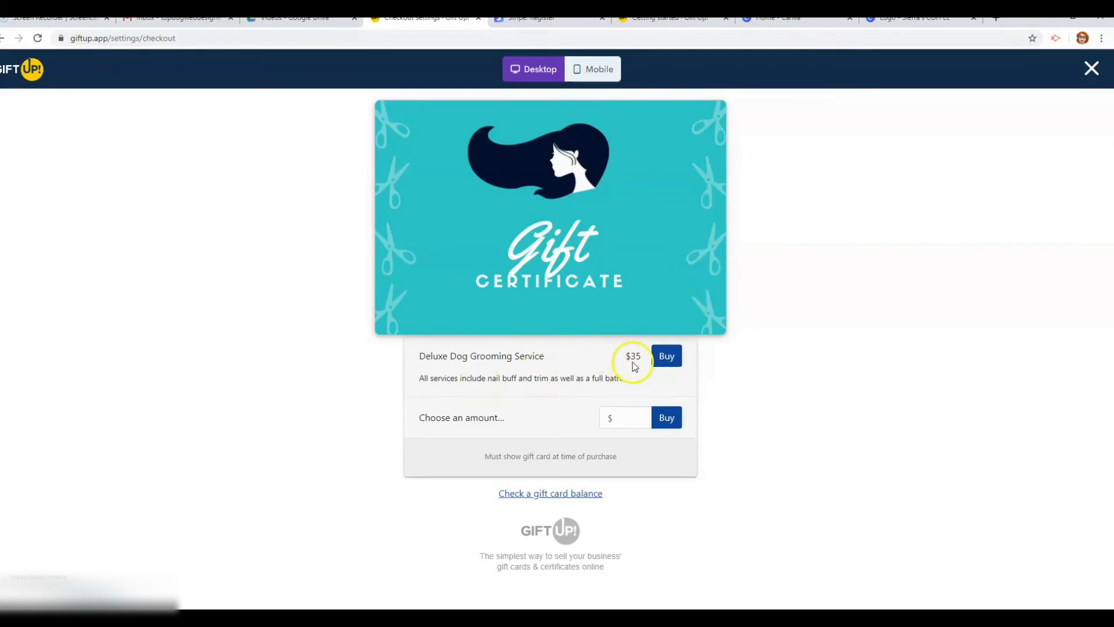
Try custom amounts 2, 25 and 200 in the preview's amount field, then clear it
left_click(636, 411)
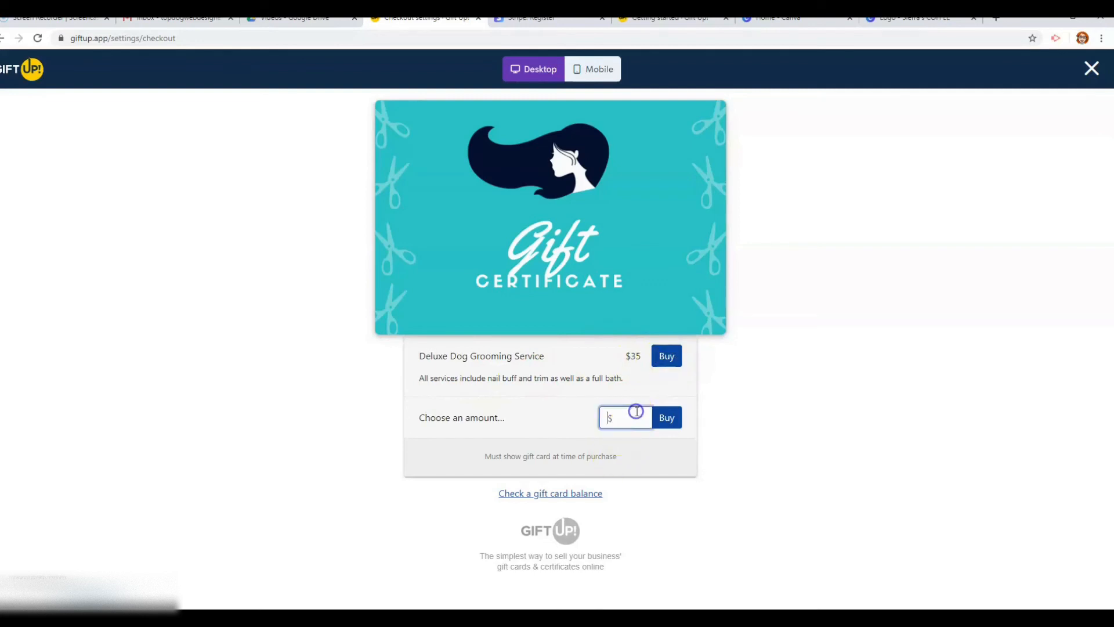
type("2")
key("BackSpace")
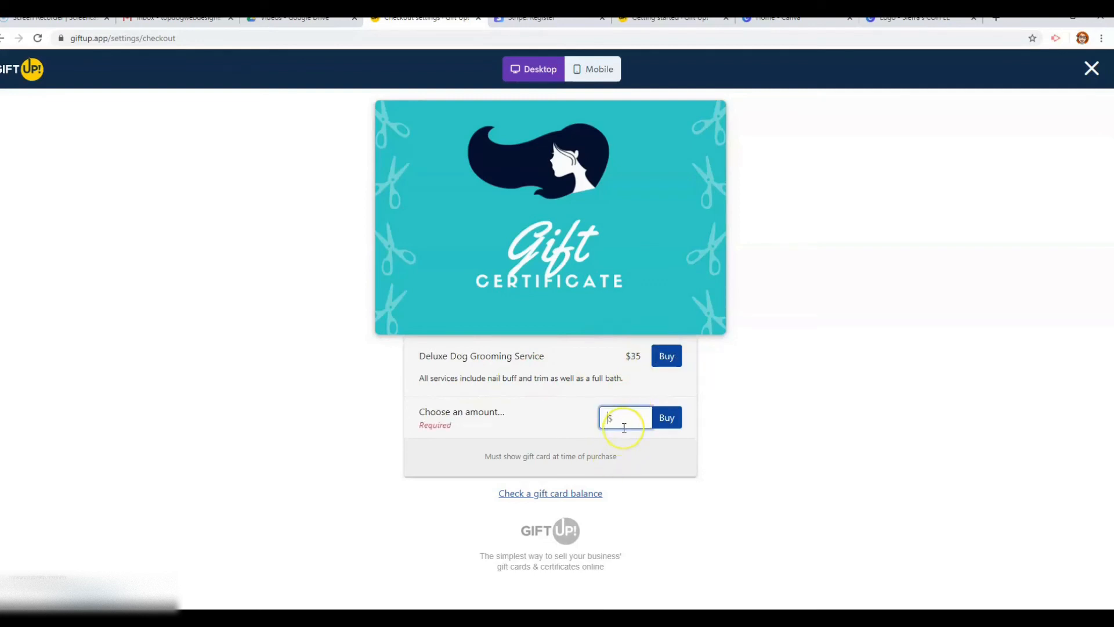
type("200")
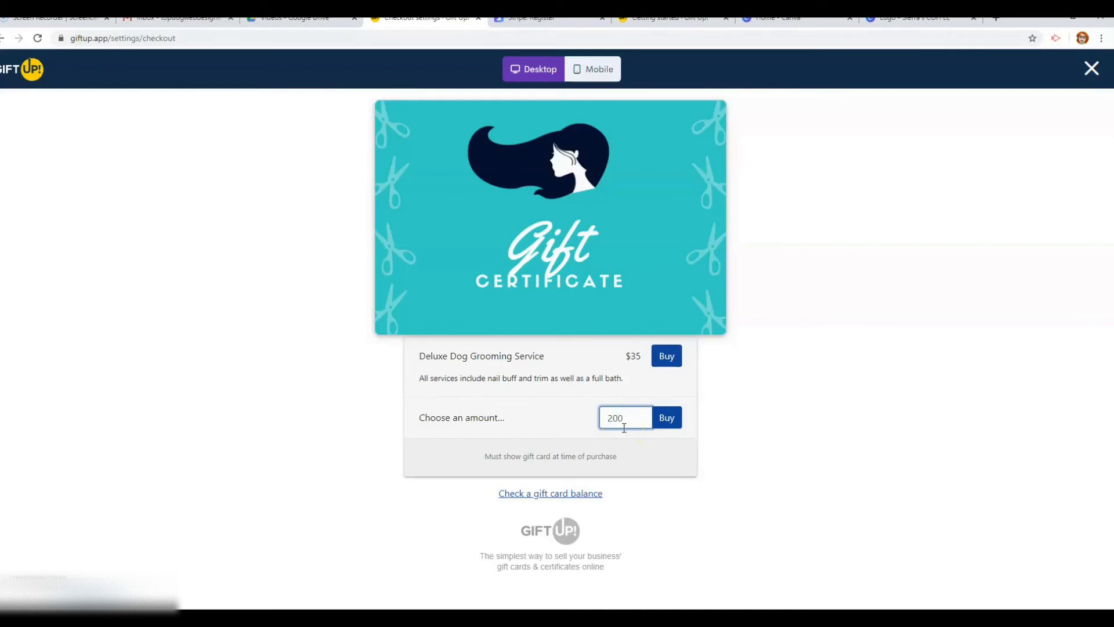
key("BackSpace")
key("BackSpace")
key("BackSpace")
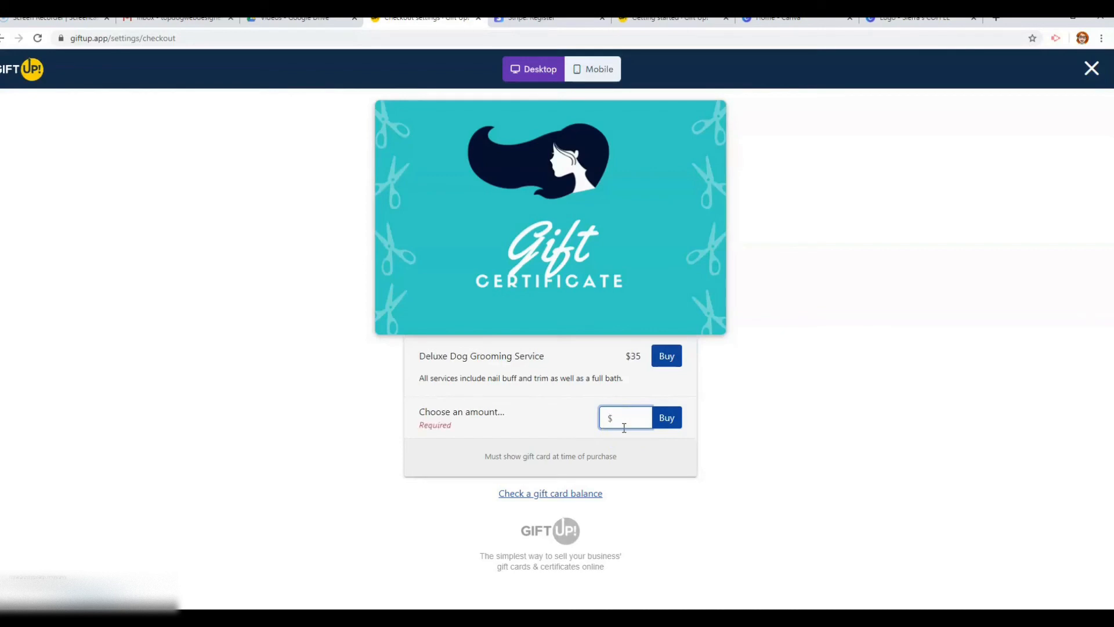
Check the mobile layout and balance checker, close the preview, and save the checkout settings
left_click(583, 68)
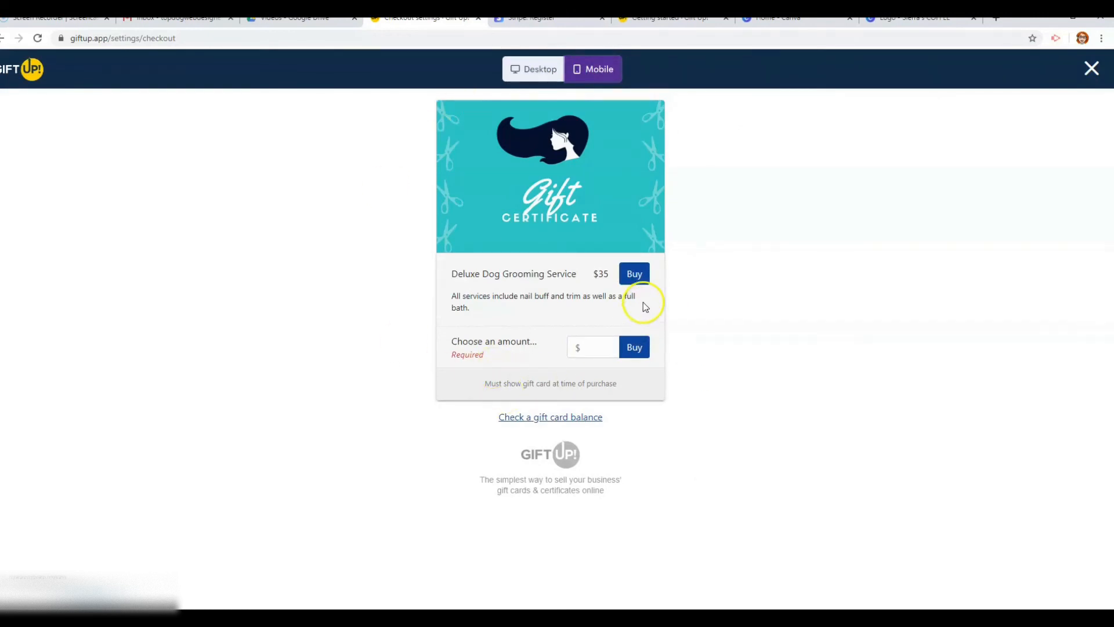
left_click(571, 418)
left_click(487, 420)
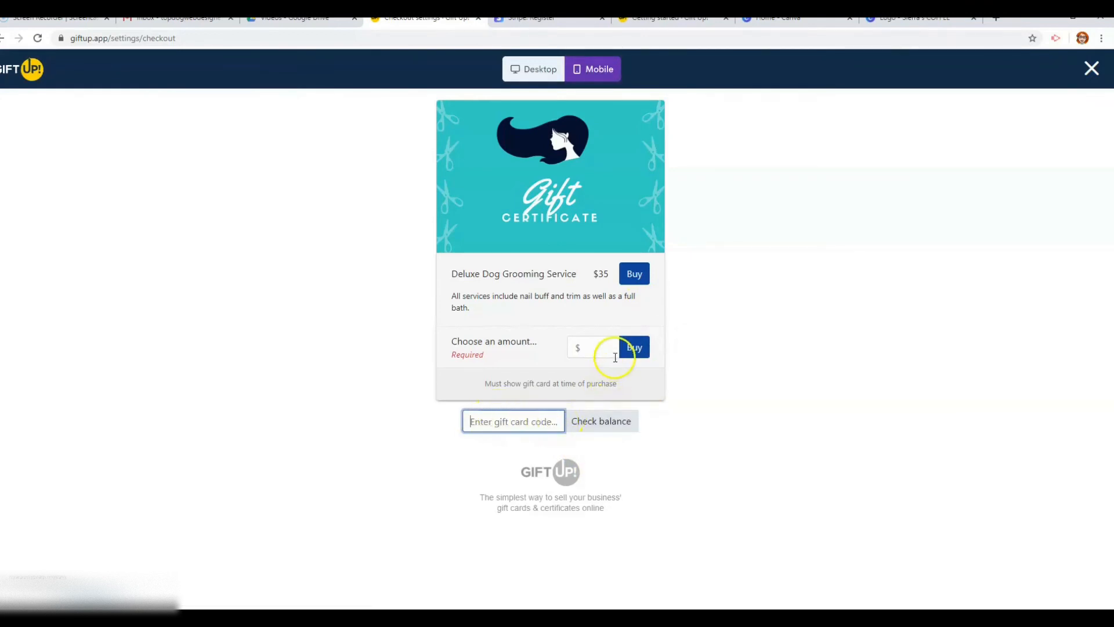
left_click(1094, 68)
left_click(704, 306)
left_click(414, 593)
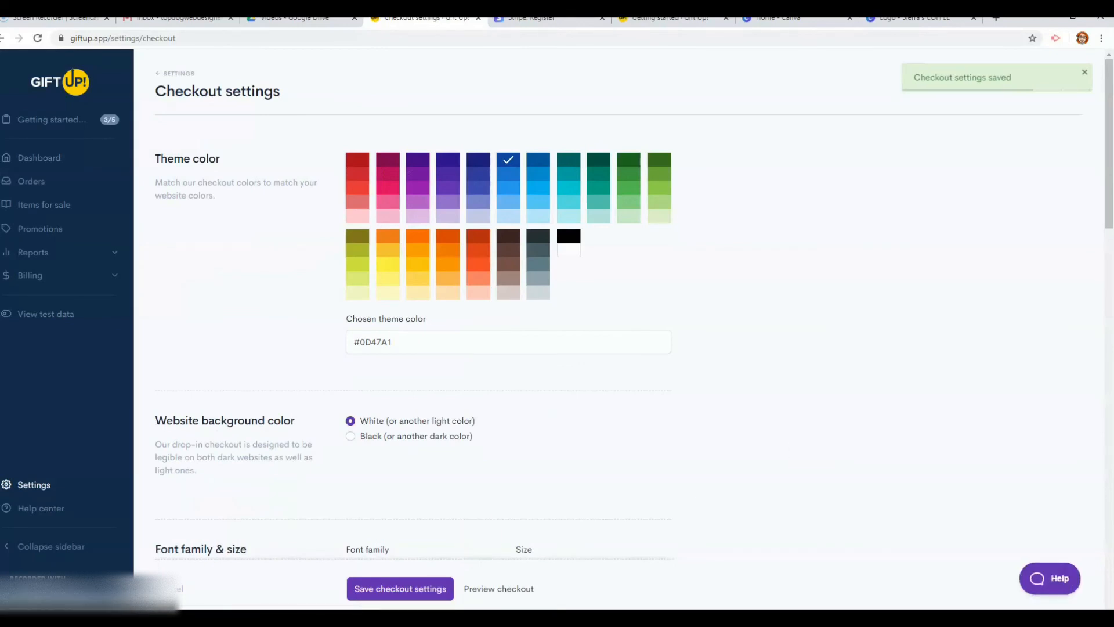
Open Get your checkout code from Getting started and copy the permanent checkout link
left_click(54, 120)
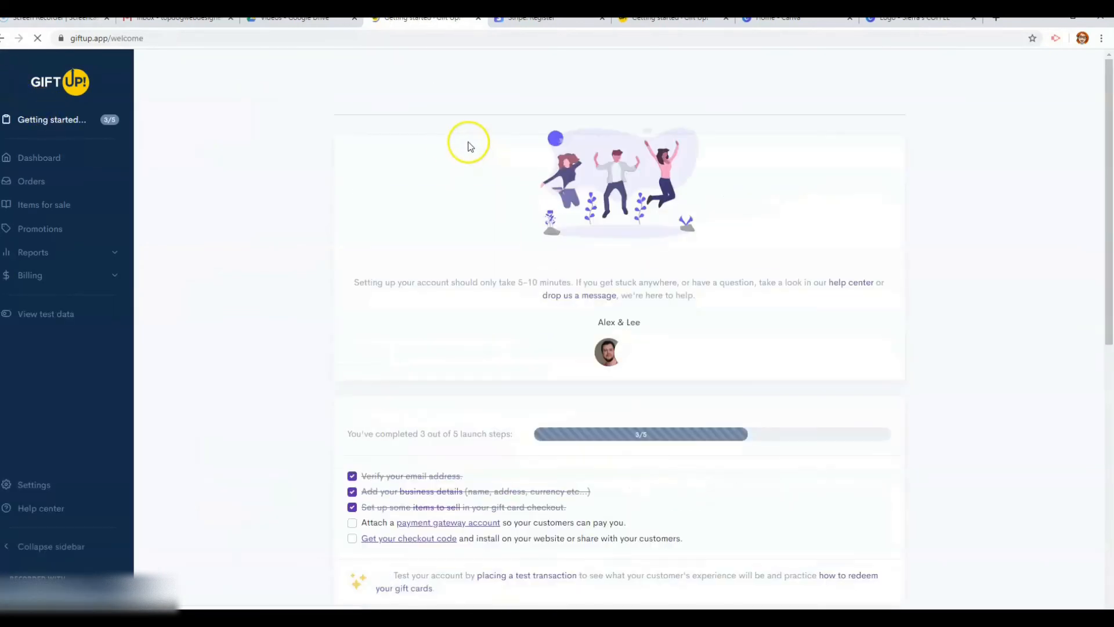
scroll(444, 143, "down", 3)
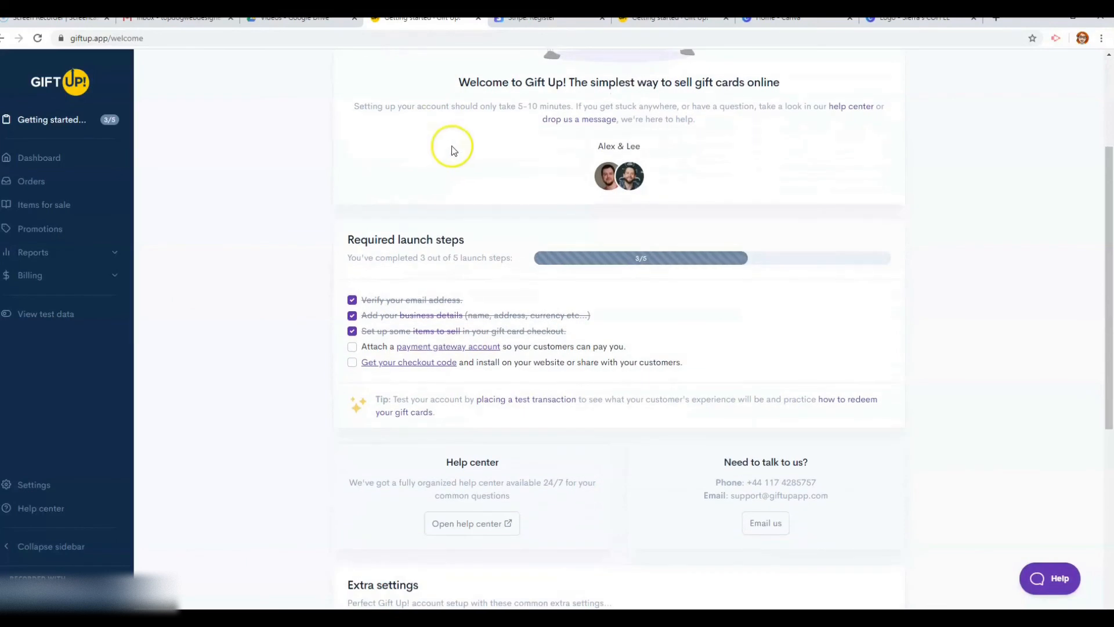
left_click(435, 363)
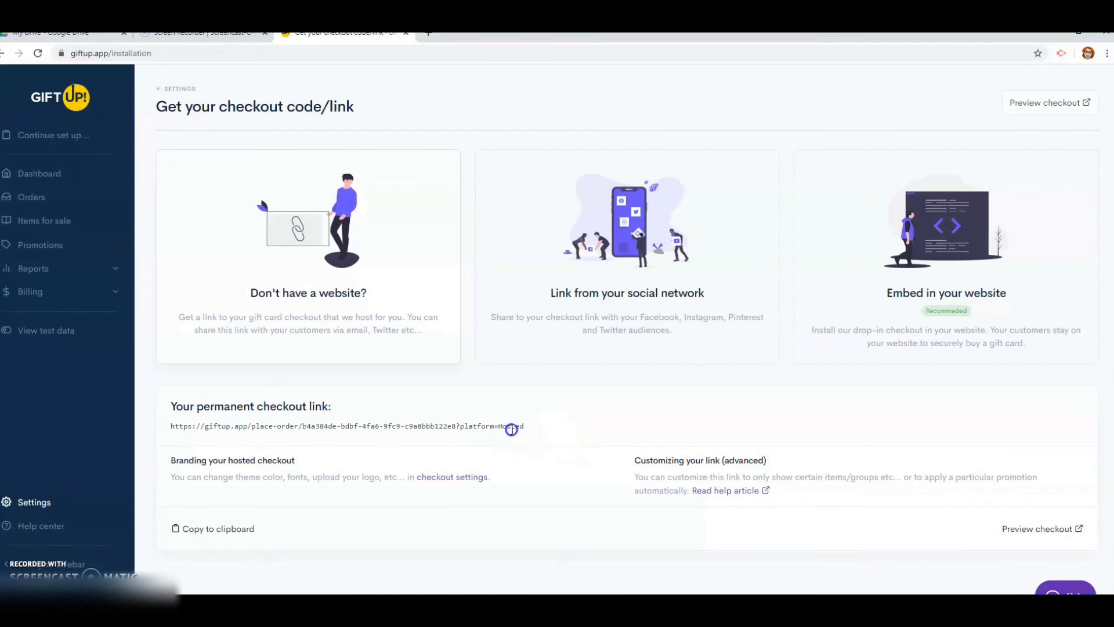
triple_click(512, 428)
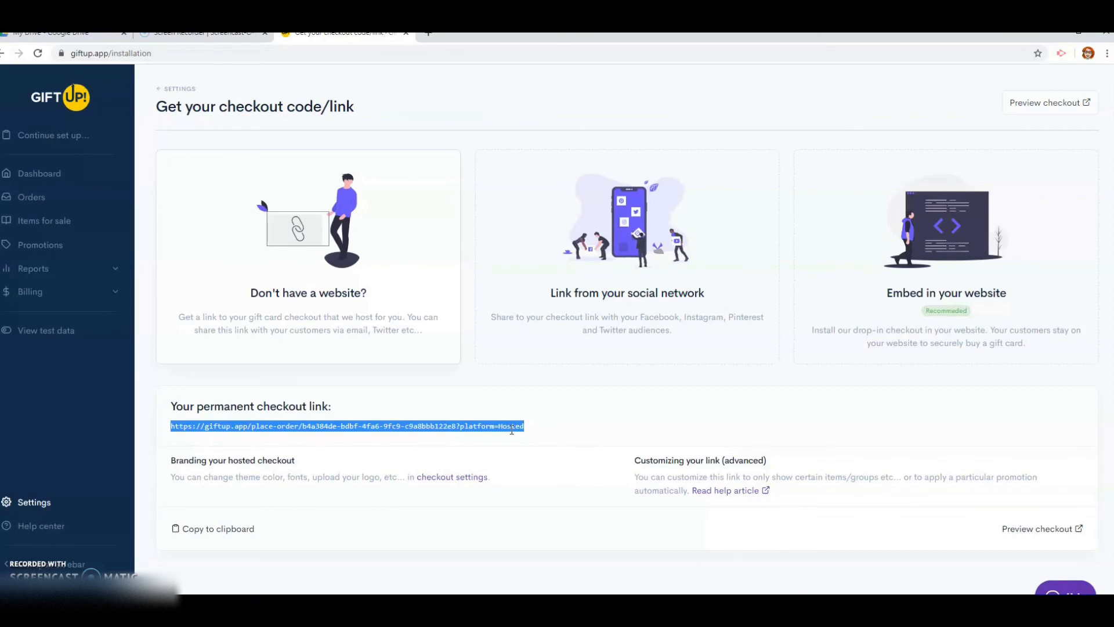
left_click(197, 529)
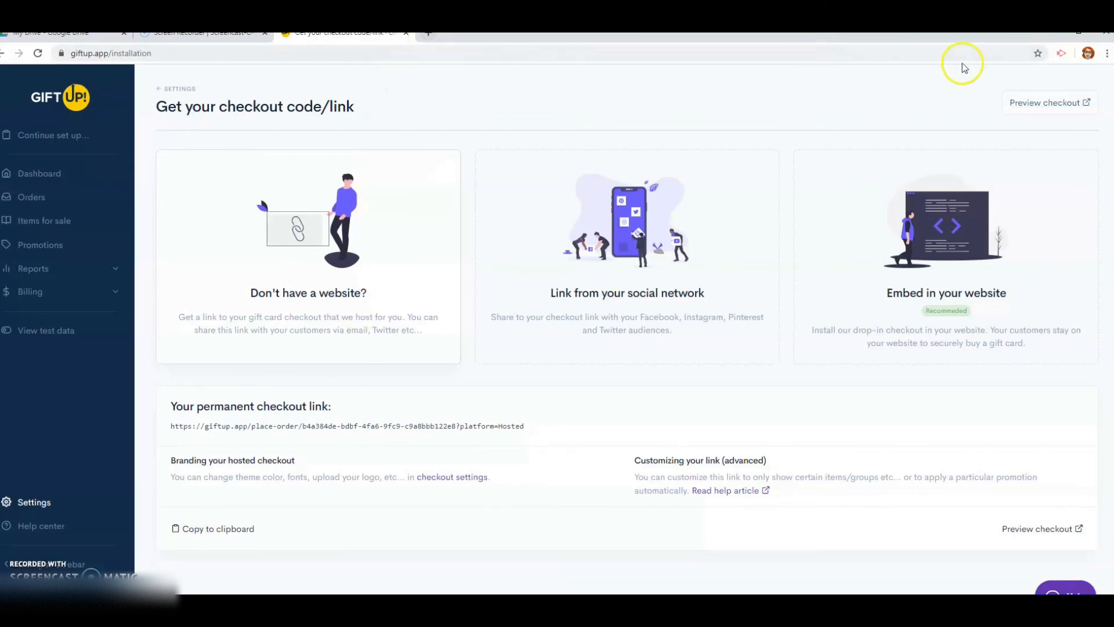
Paste the copied checkout link into a new tab and load the live hosted checkout
left_click(428, 33)
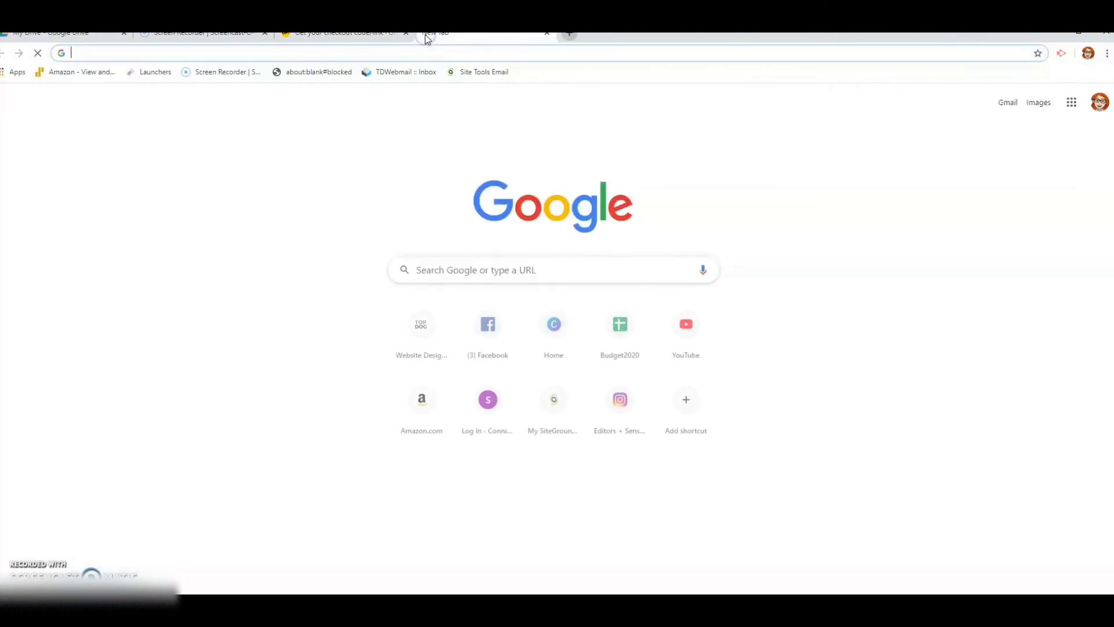
key("ctrl+v")
key("Return")
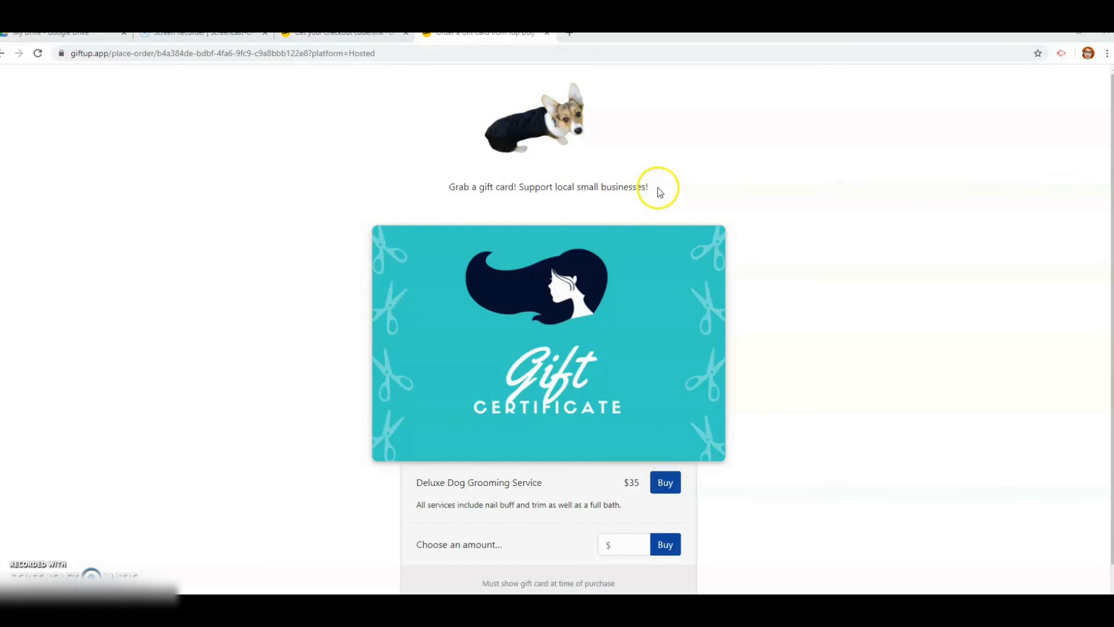
left_click_drag(656, 187, 447, 187)
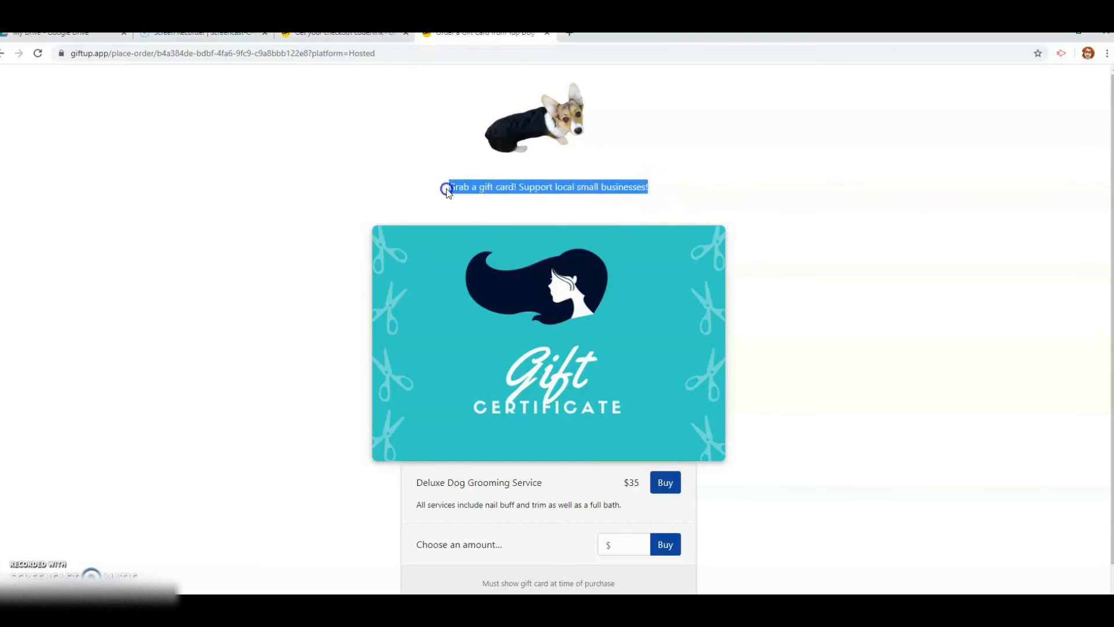
left_click(784, 199)
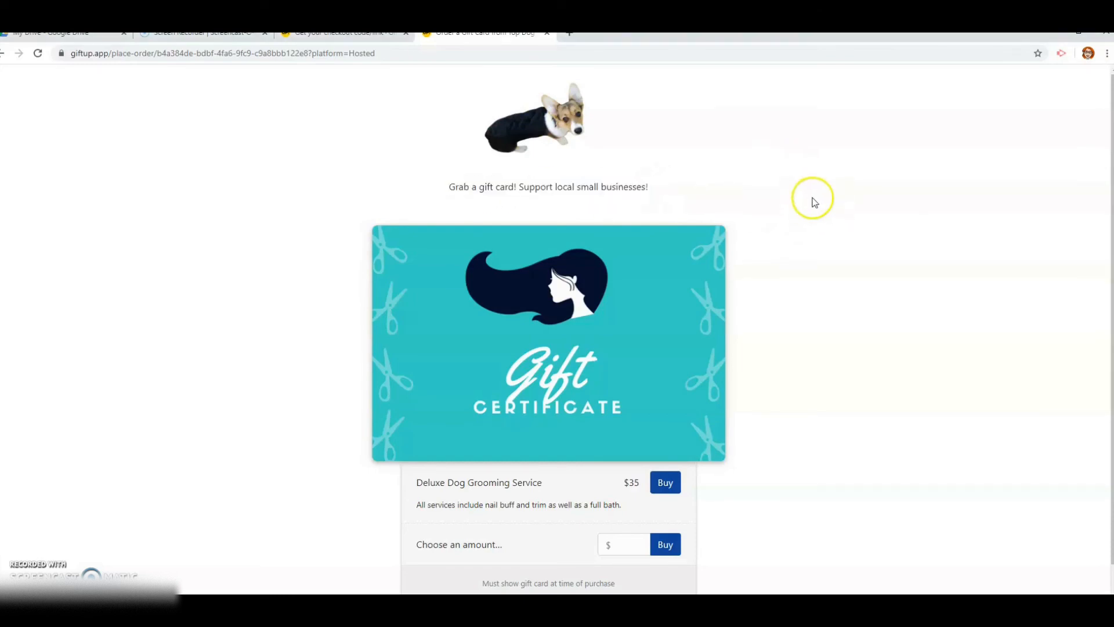
scroll(785, 174, "down", 1)
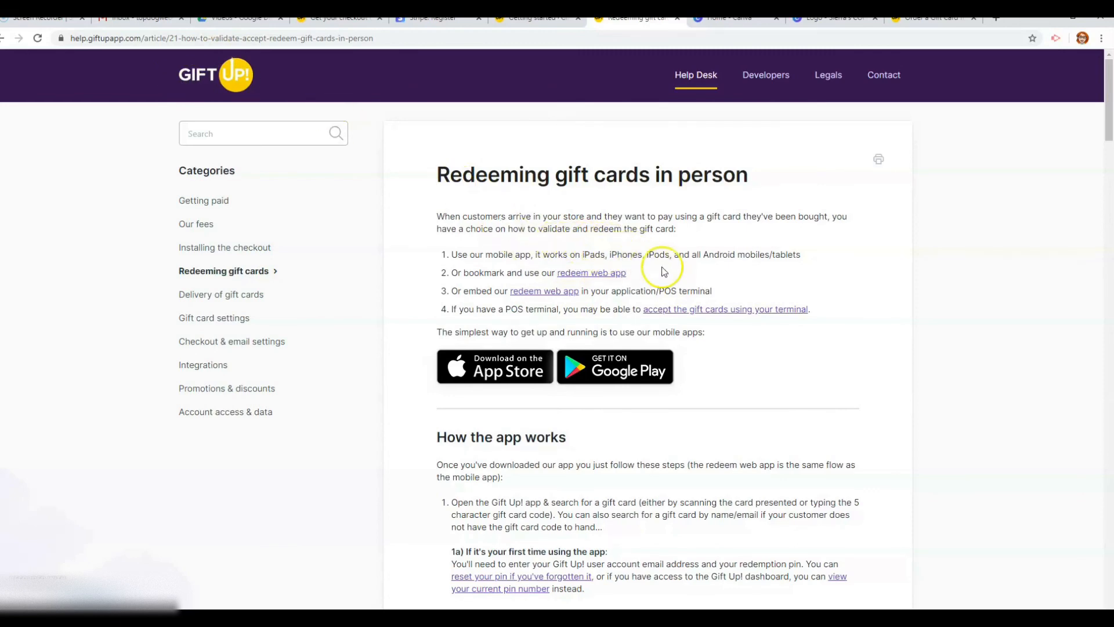
Scroll through the in-person redemption article to step 4, where removing £30 leaves a £70.00 balance
scroll(714, 273, "down", 6)
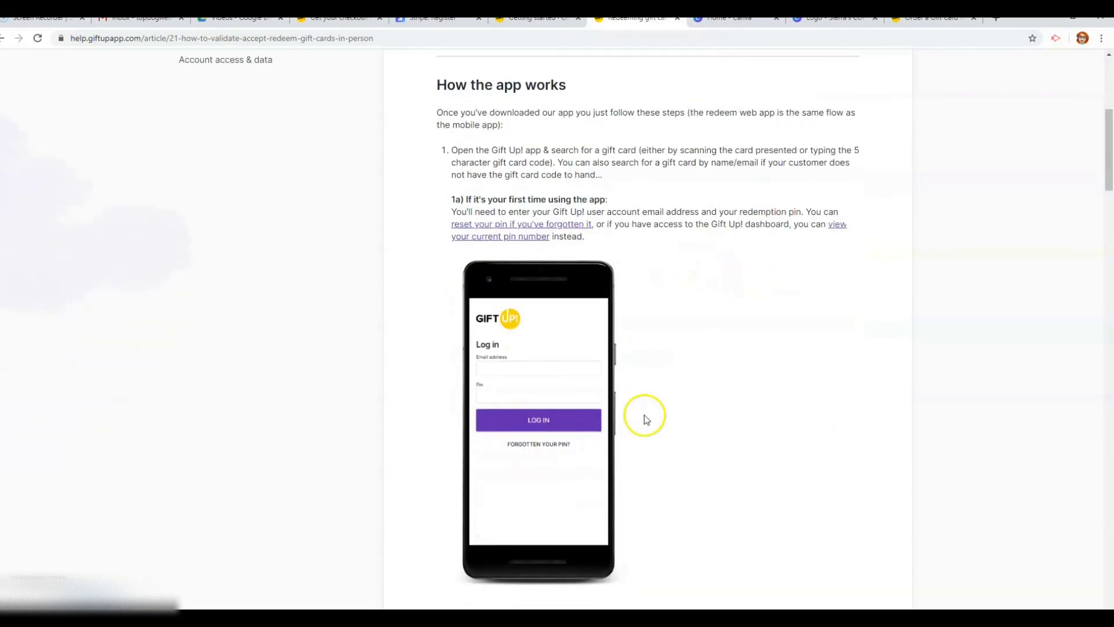
scroll(698, 333, "down", 7)
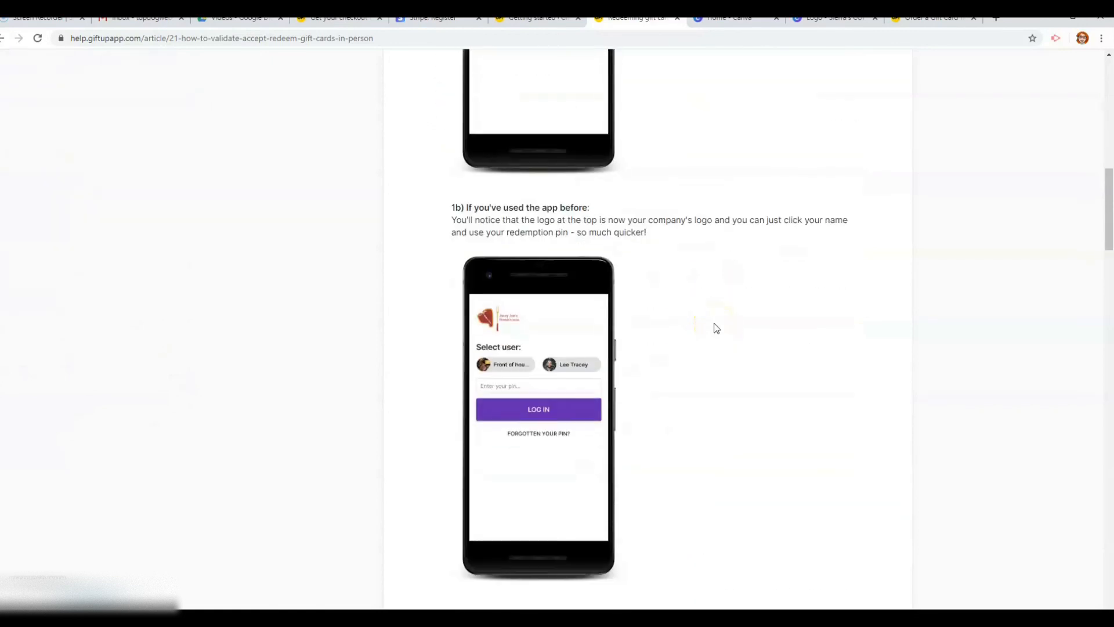
scroll(649, 388, "down", 8)
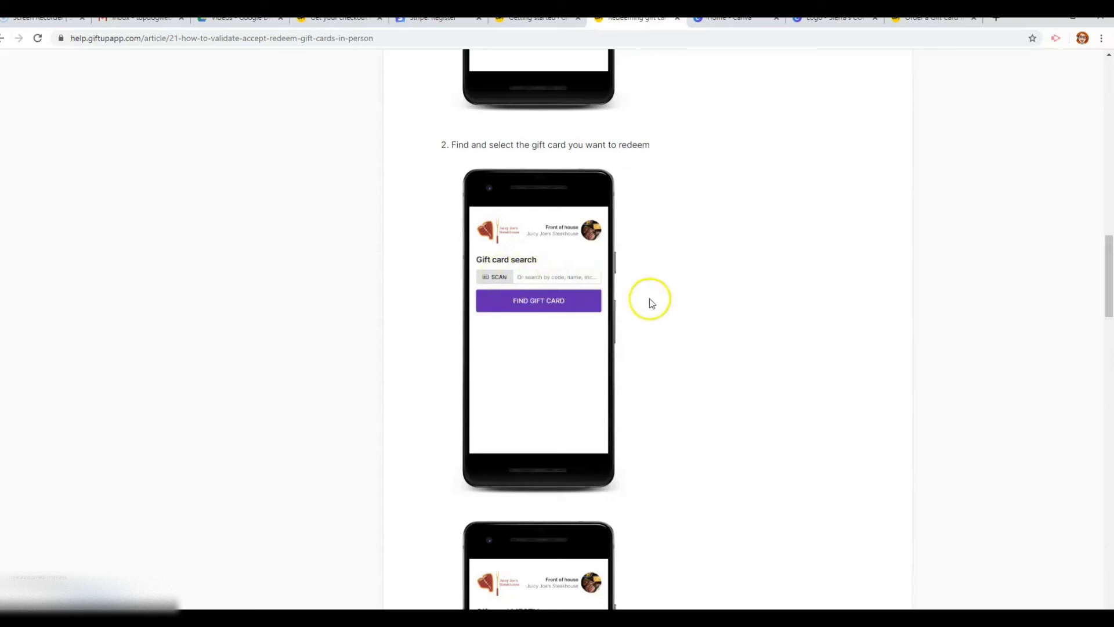
scroll(626, 296, "down", 1)
scroll(630, 299, "down", 6)
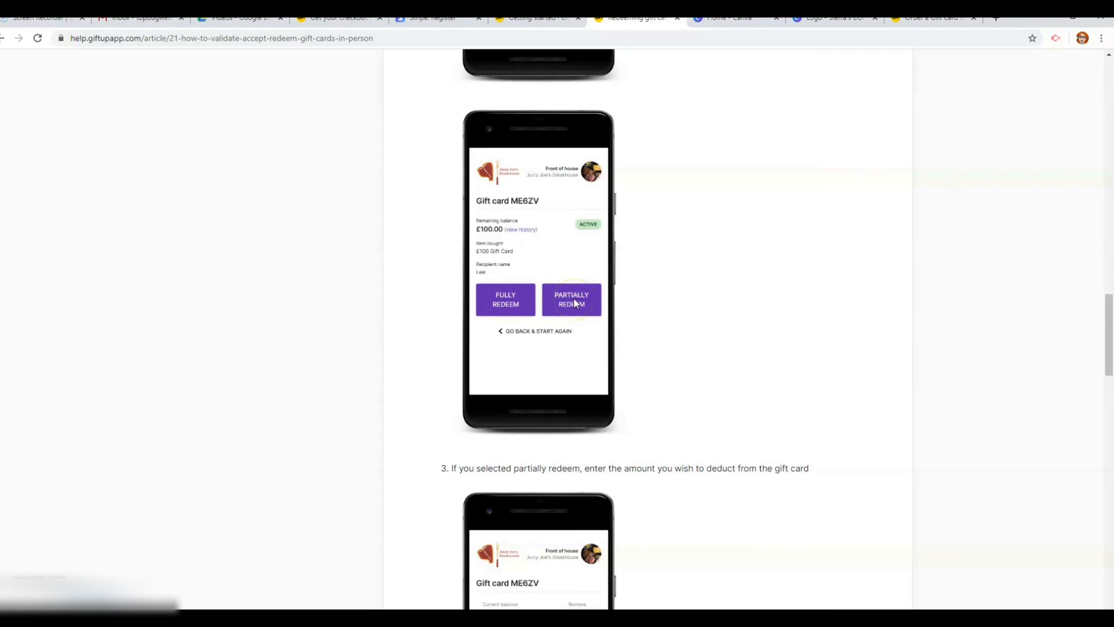
scroll(574, 303, "down", 4)
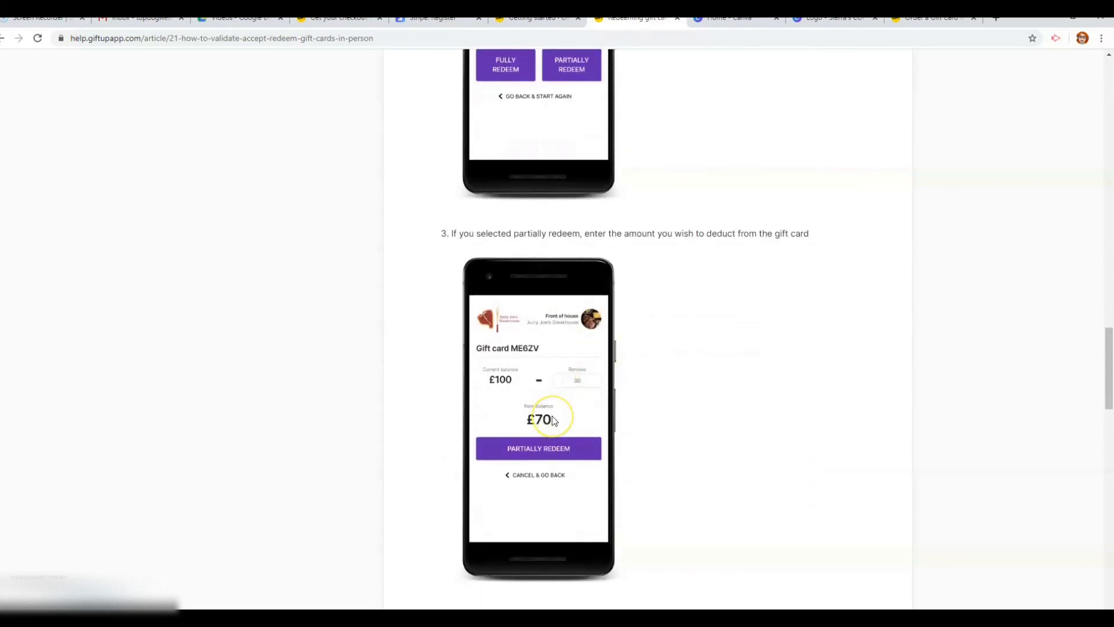
scroll(547, 440, "down", 4)
scroll(549, 414, "down", 3)
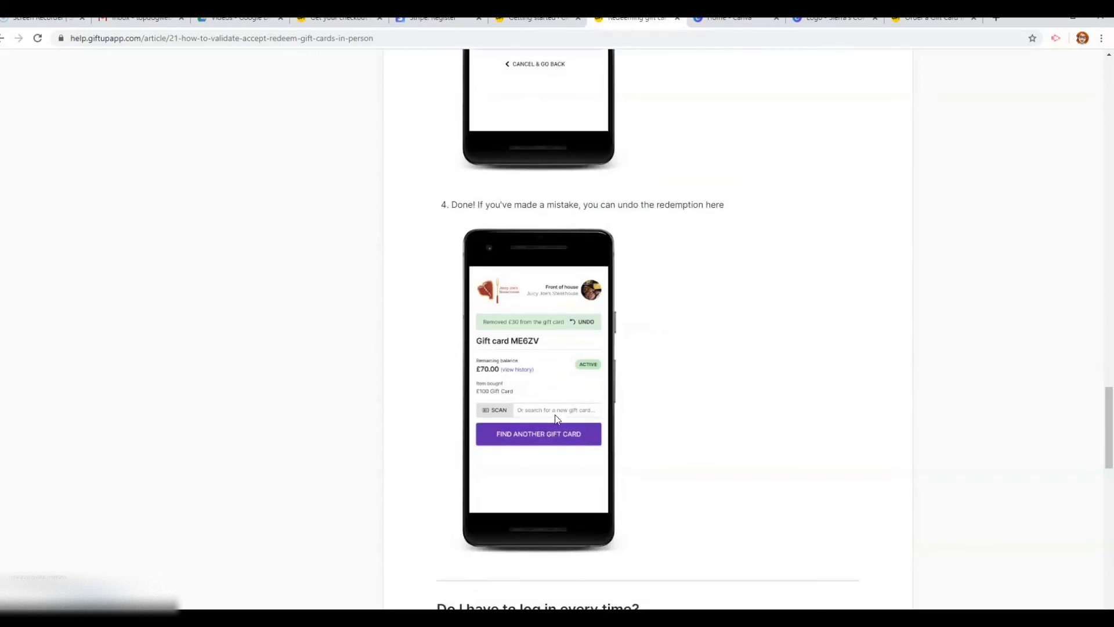